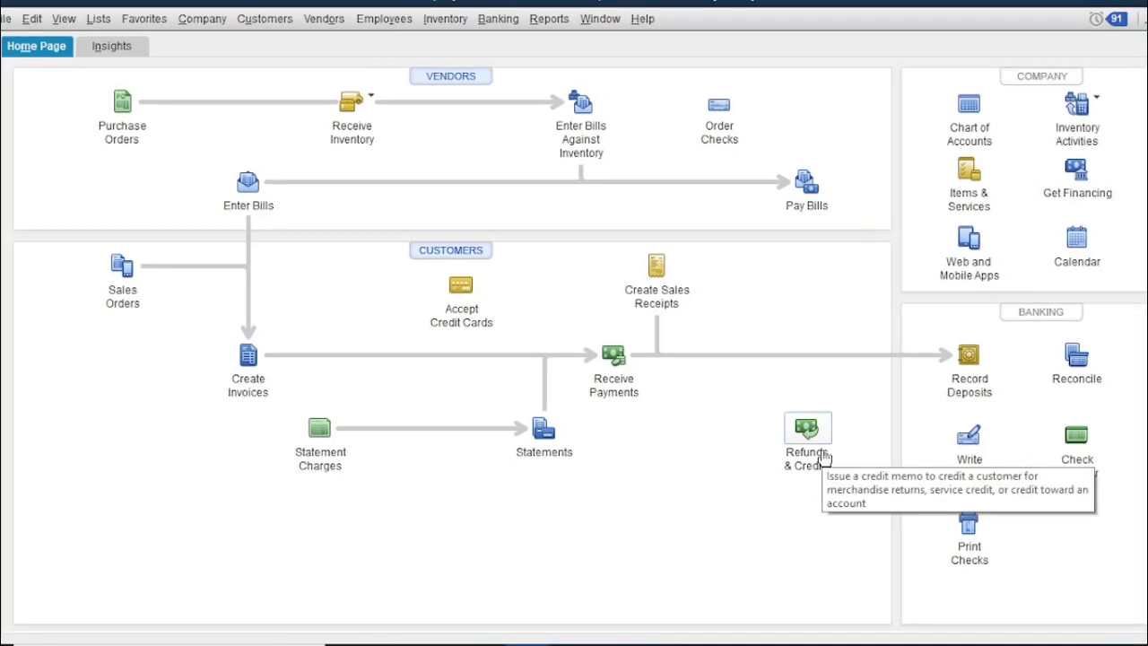
# Browse the report categories and open the Profit & Loss Standard report from the Company & Financial group
pyautogui.click(557, 21)
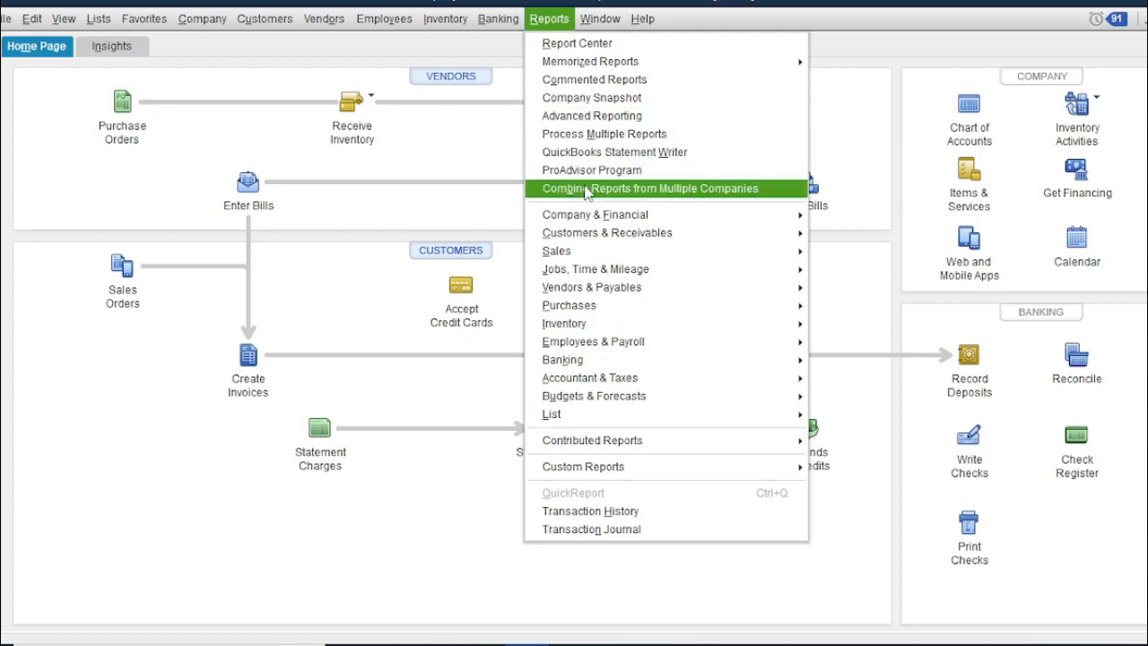
pyautogui.moveTo(592, 223)
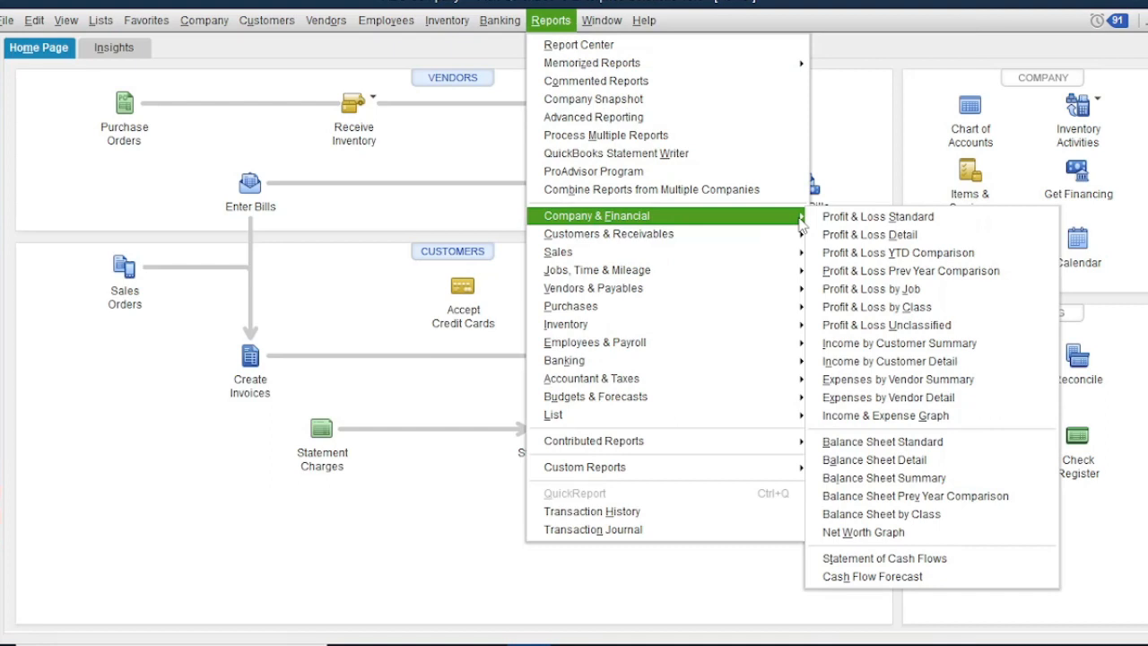
pyautogui.moveTo(780, 243)
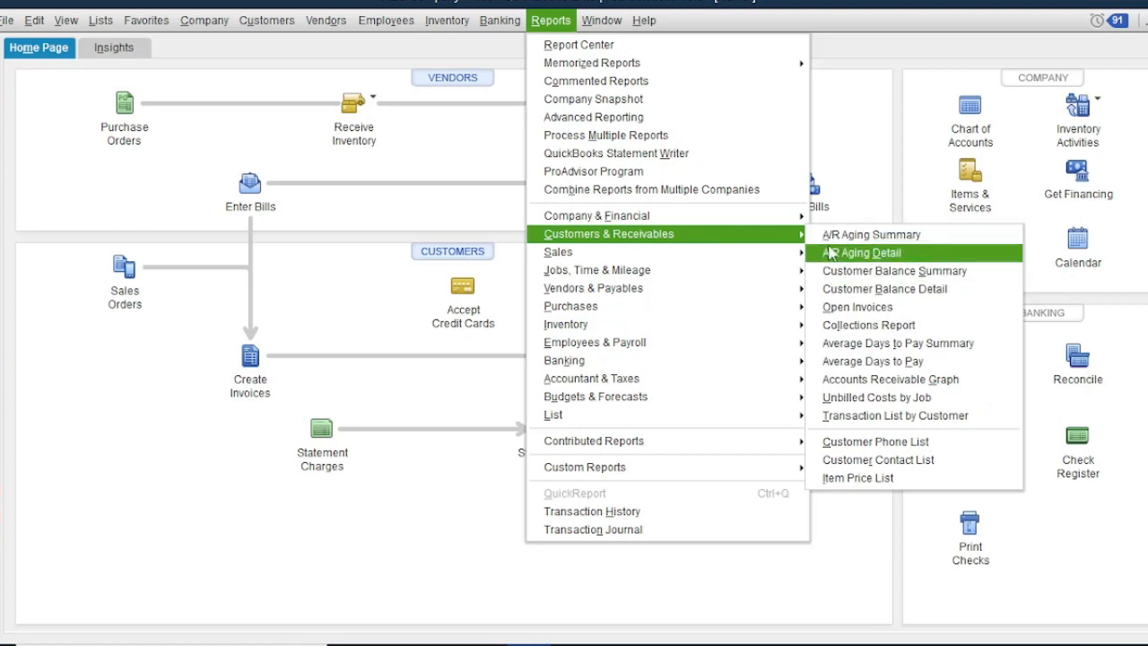
pyautogui.moveTo(718, 259)
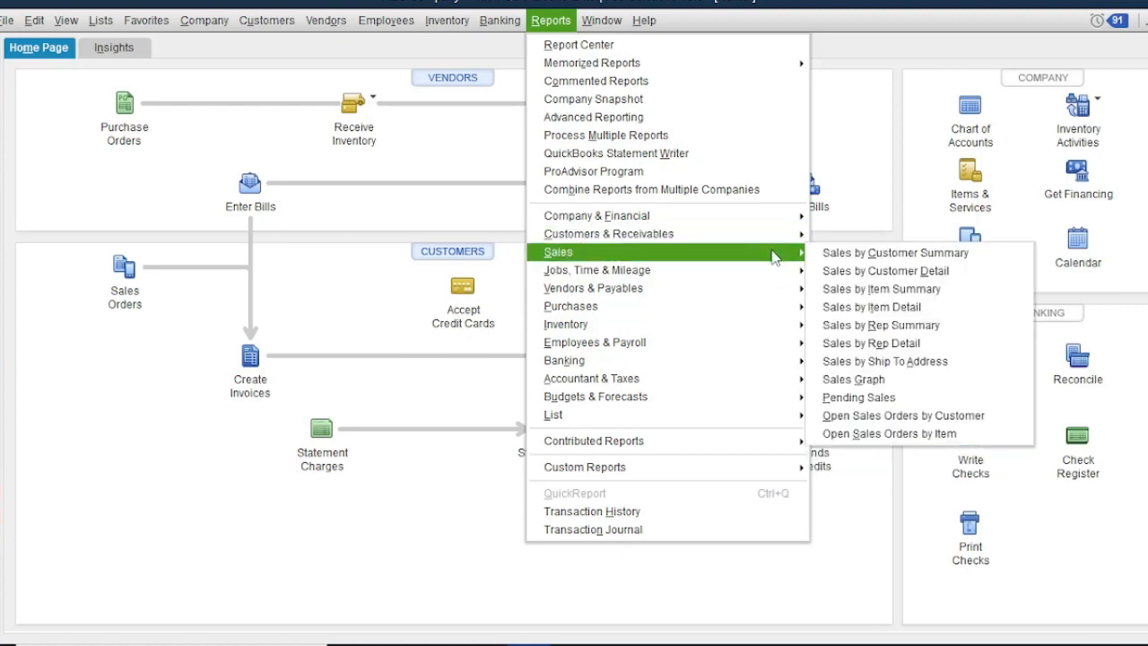
pyautogui.moveTo(596, 312)
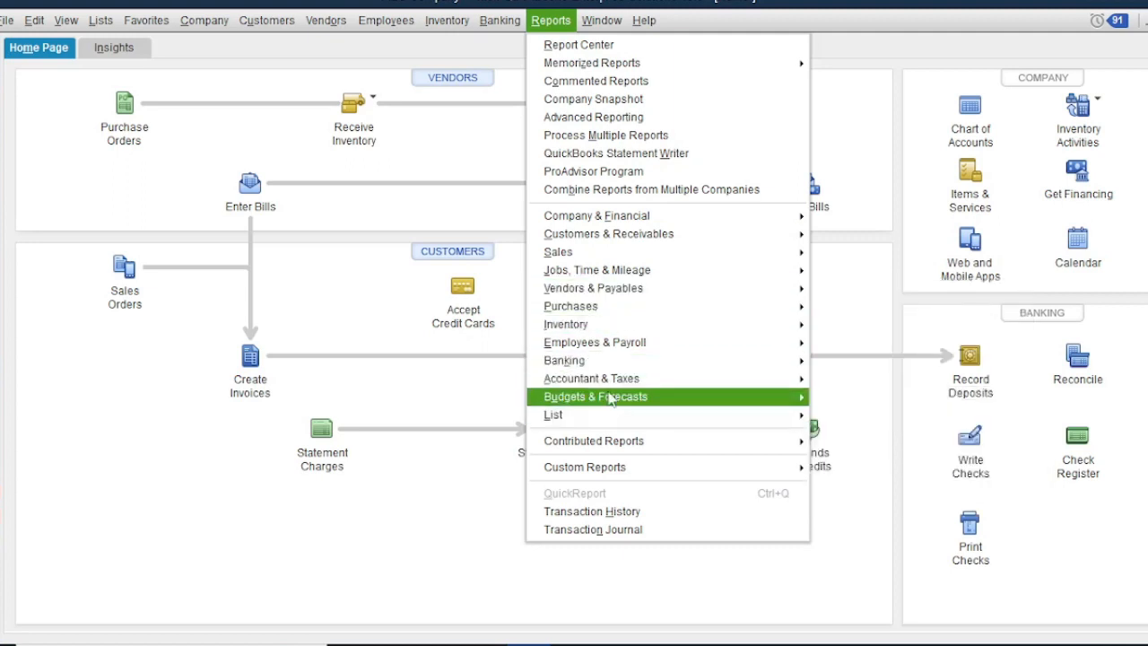
pyautogui.moveTo(610, 417)
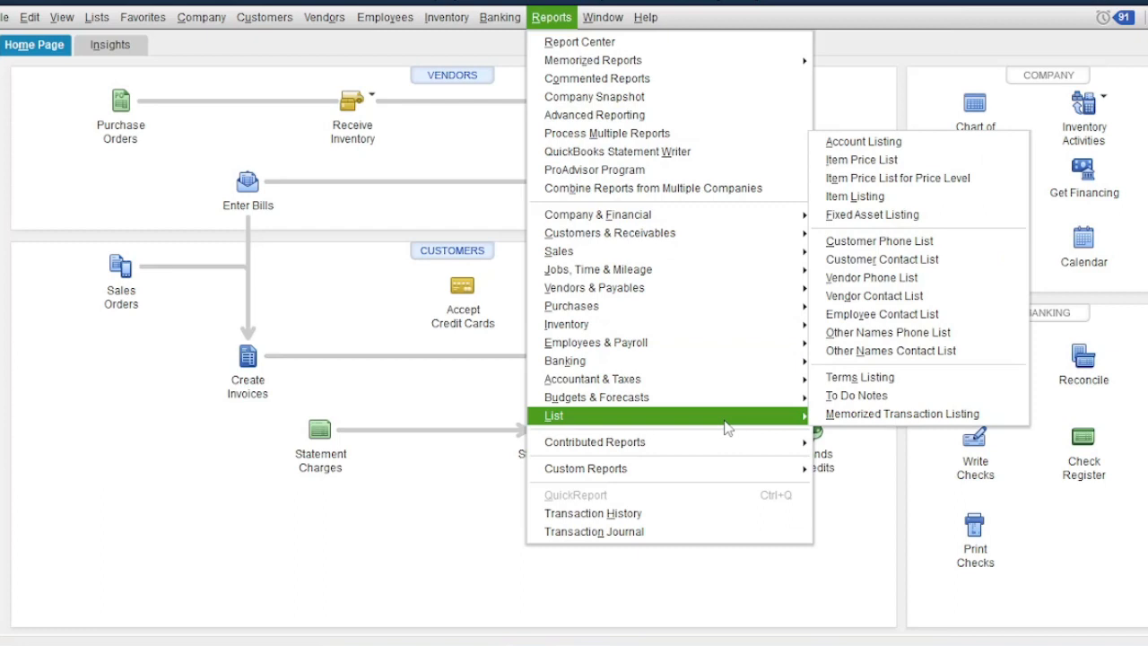
pyautogui.moveTo(790, 215)
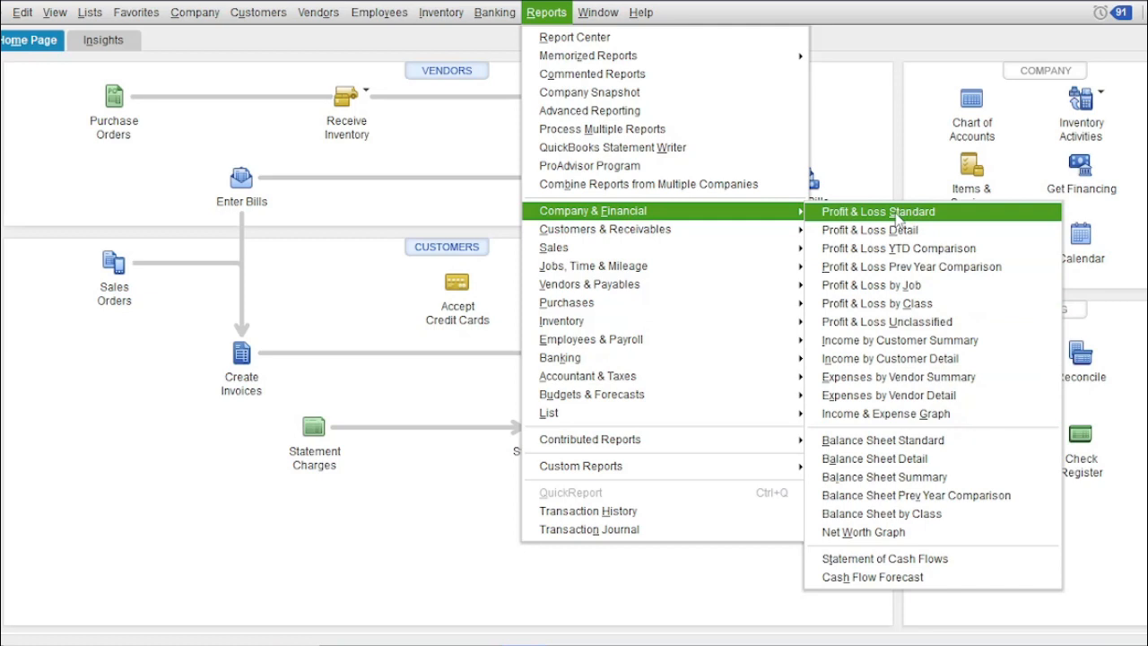
pyautogui.click(897, 218)
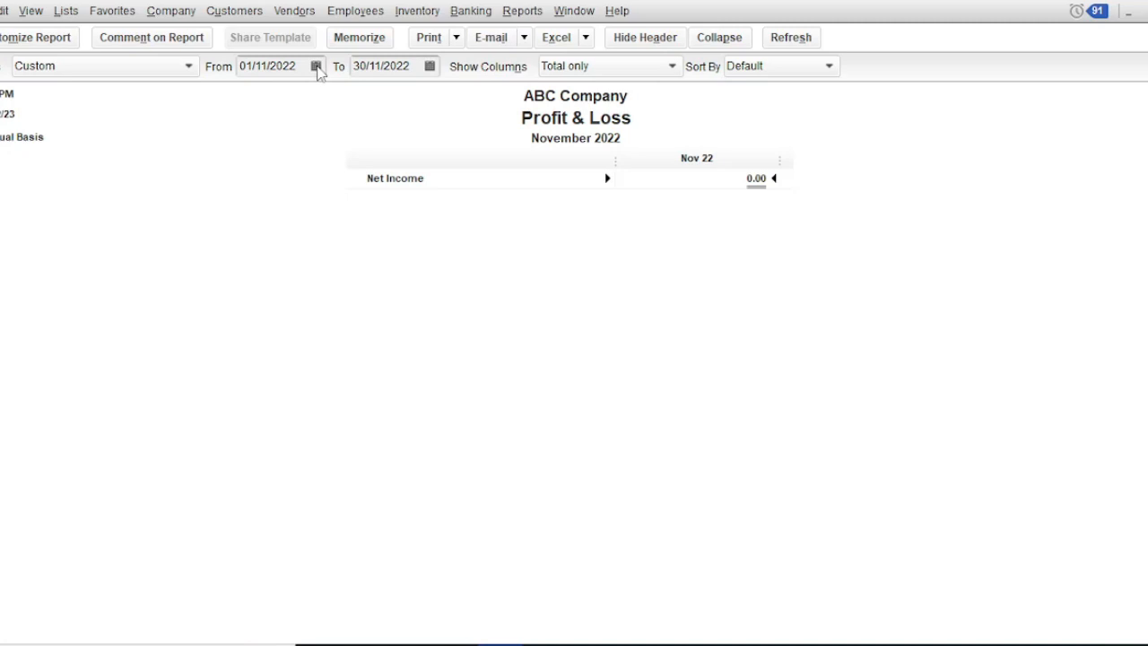
# Set the Profit & Loss report period from 01/10/2022 to 31/10/2022, refresh it and review the figures down to net income
pyautogui.click(316, 66)
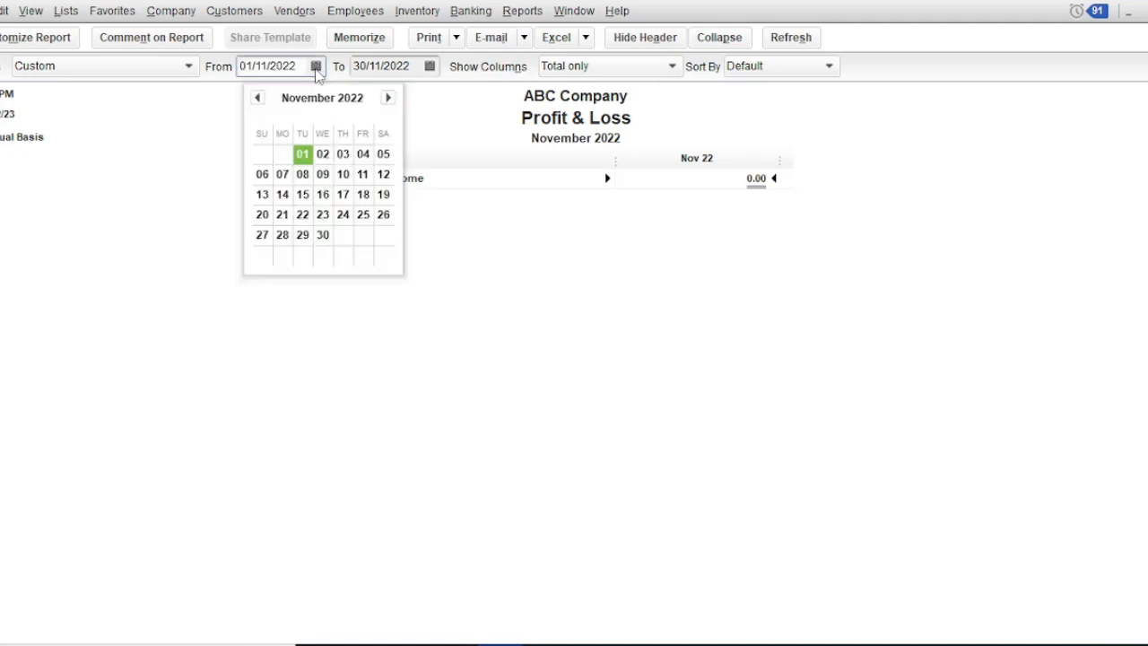
pyautogui.click(258, 101)
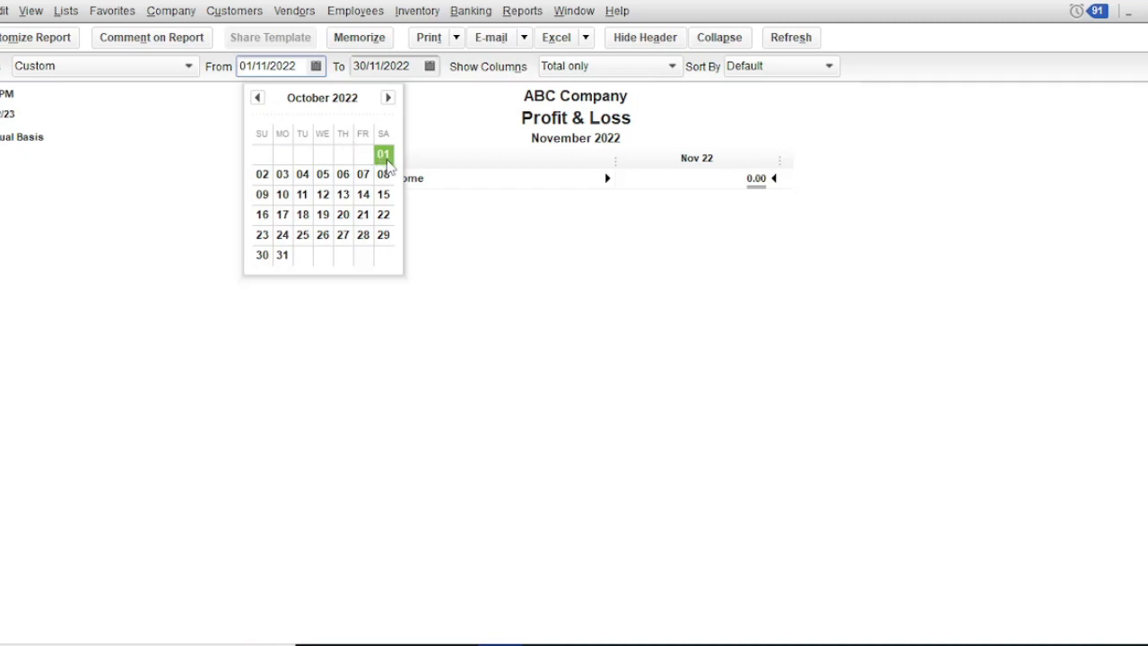
pyautogui.click(383, 156)
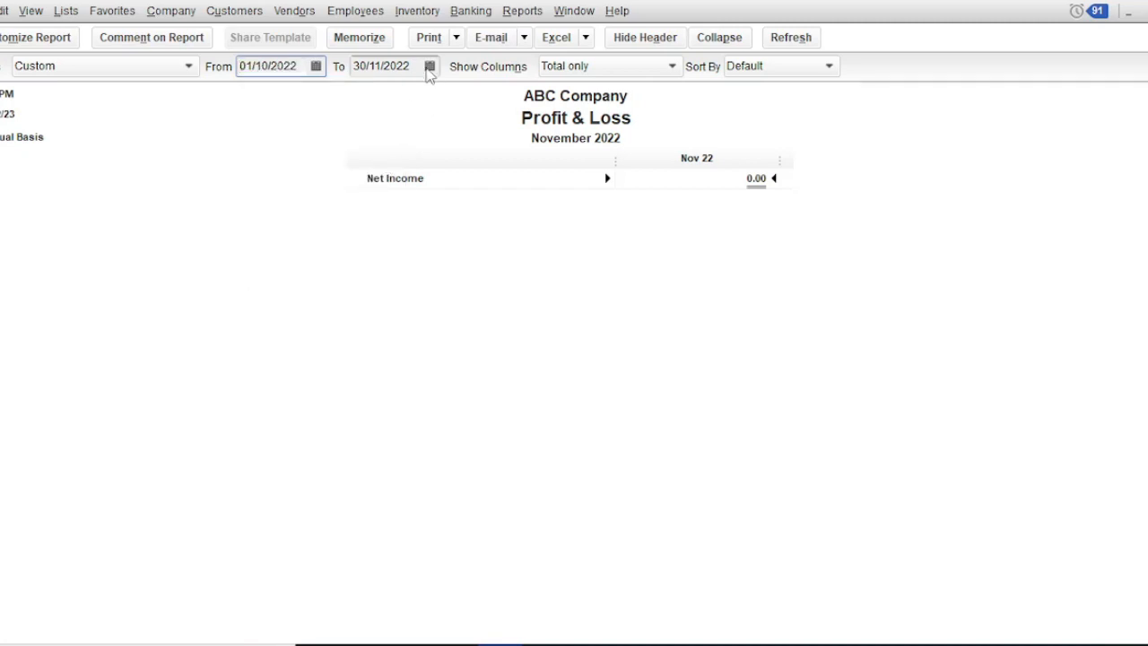
pyautogui.click(429, 68)
pyautogui.click(371, 97)
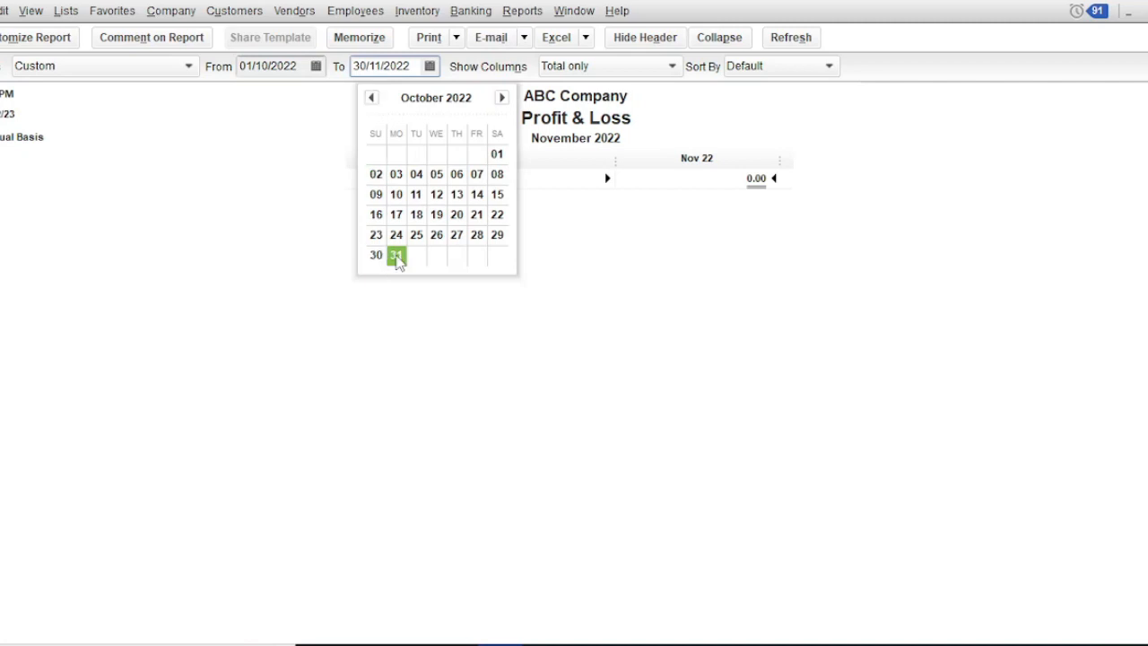
pyautogui.click(396, 256)
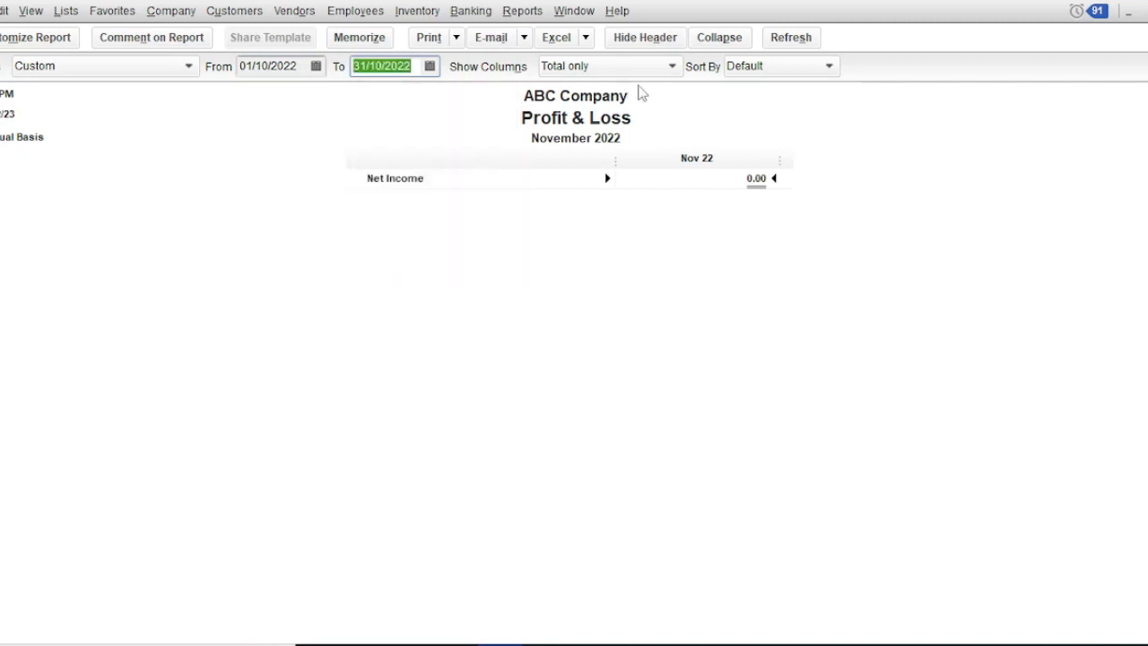
pyautogui.click(791, 37)
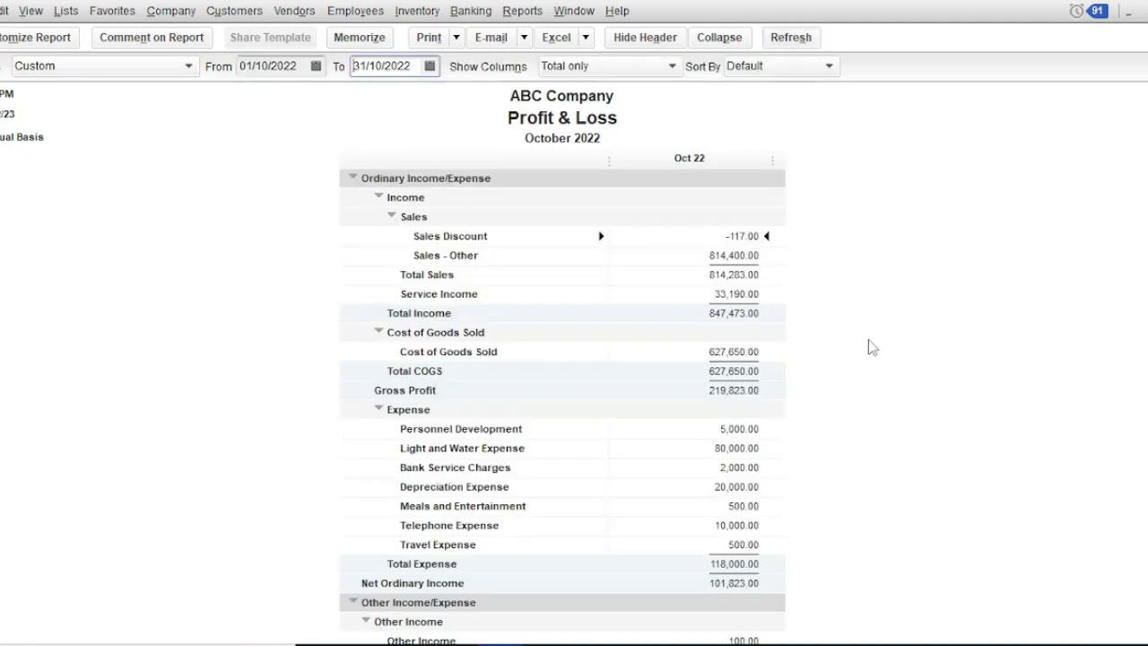
pyautogui.scroll(-1, 868, 339)
pyautogui.scroll(1, 868, 339)
pyautogui.scroll(-1, 804, 368)
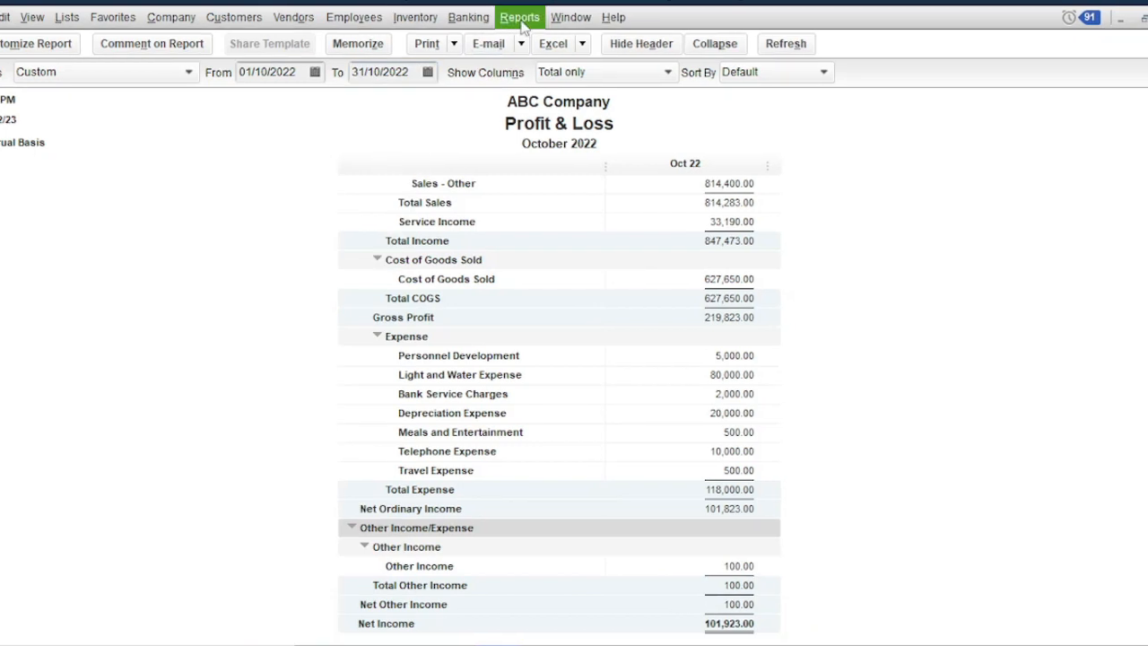
# Open the Profit & Loss Detail report from the Company & Financial group
pyautogui.click(524, 26)
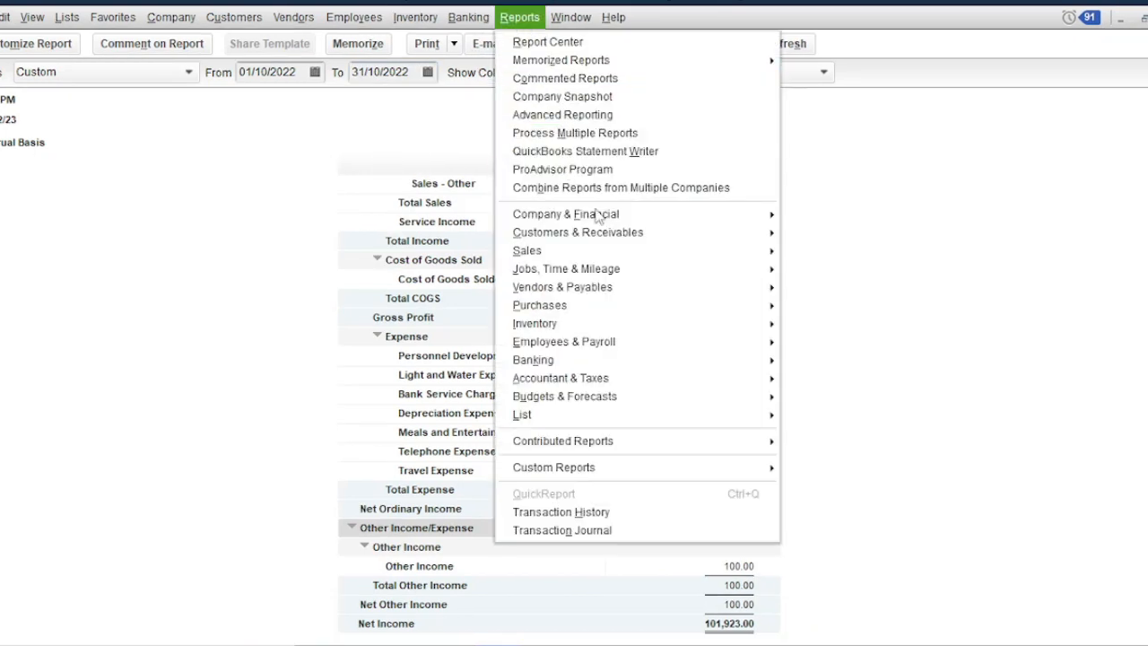
pyautogui.moveTo(638, 222)
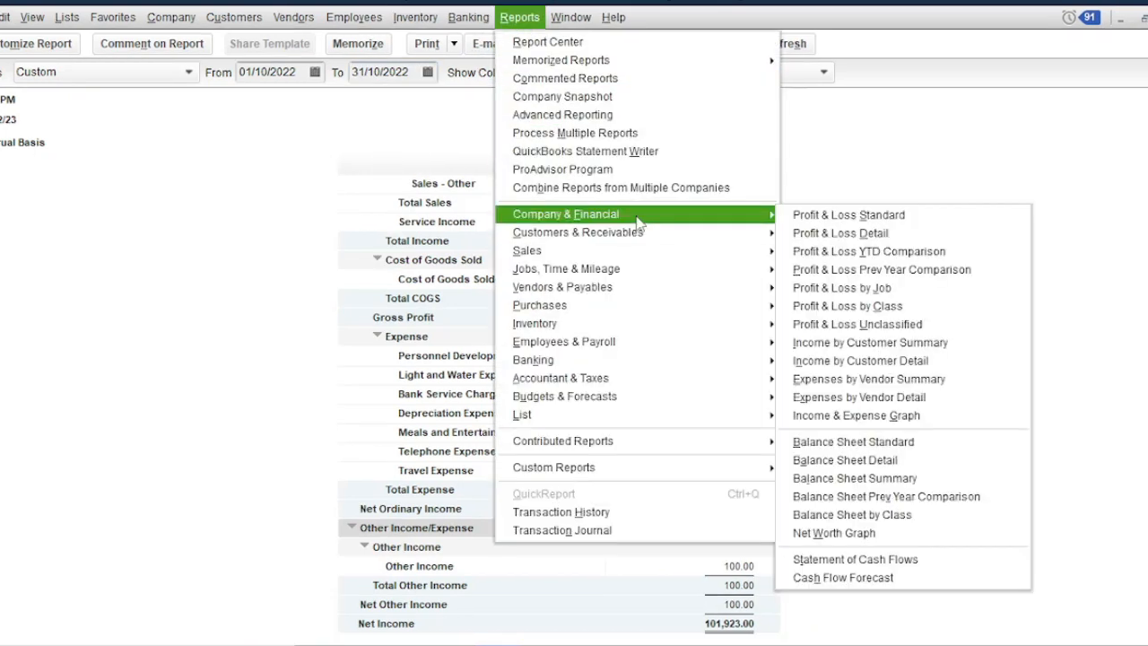
pyautogui.click(833, 234)
# Set the Profit & Loss Detail period from 01/10/2022 to 31/10/2022 and refresh the report
pyautogui.click(316, 71)
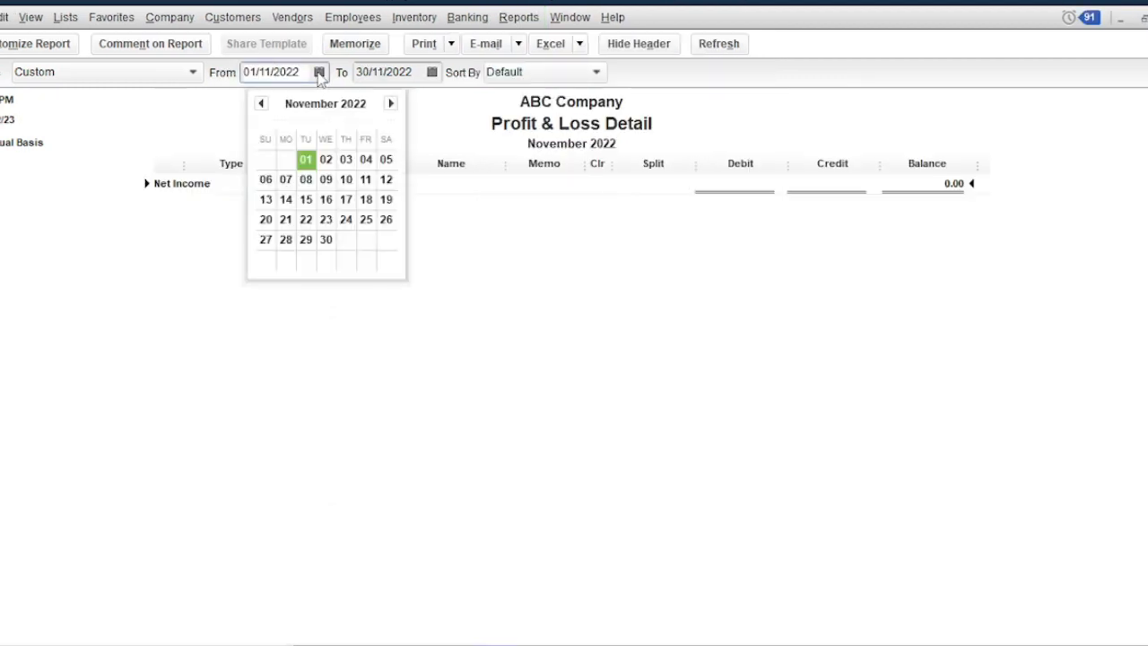
pyautogui.click(261, 104)
pyautogui.click(386, 159)
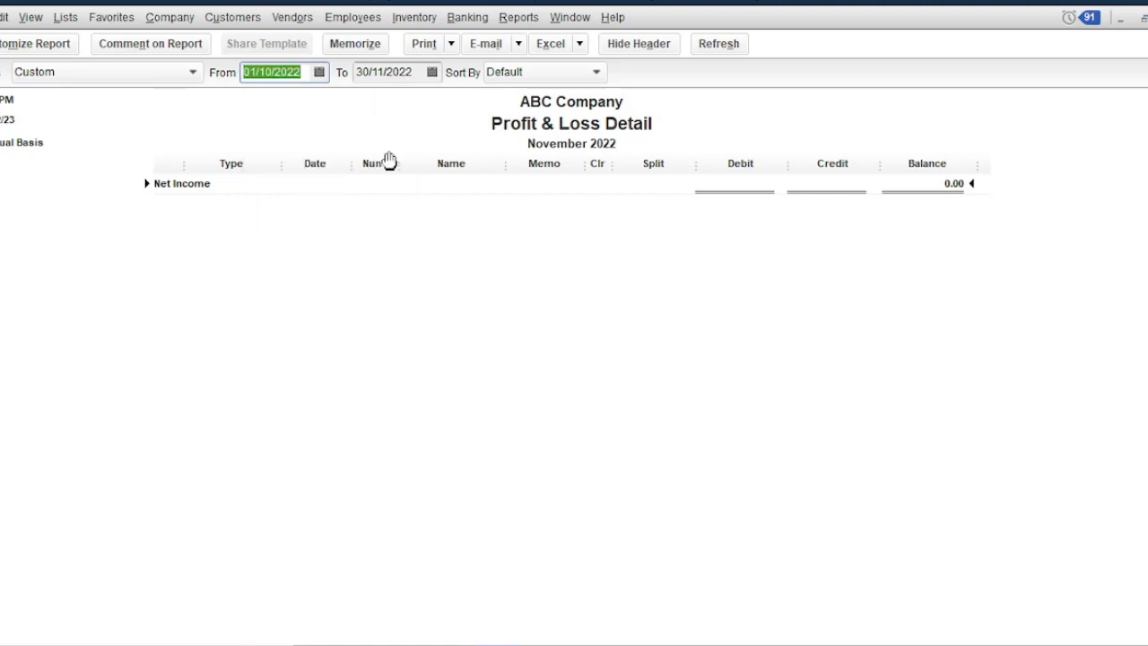
pyautogui.click(432, 72)
pyautogui.click(374, 103)
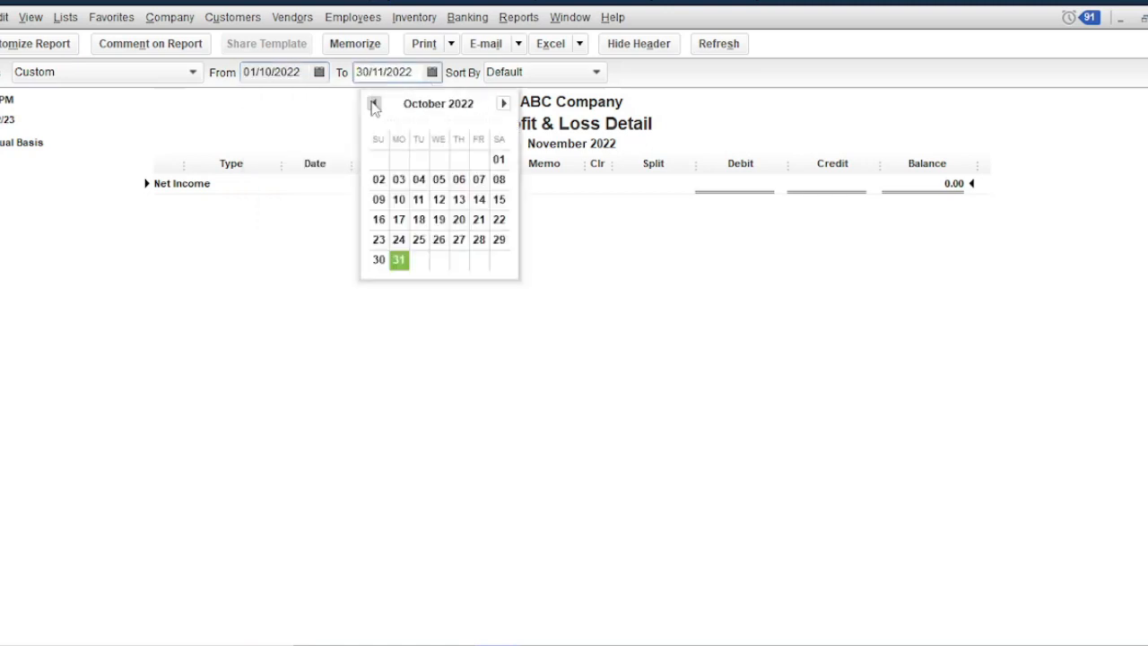
pyautogui.click(400, 260)
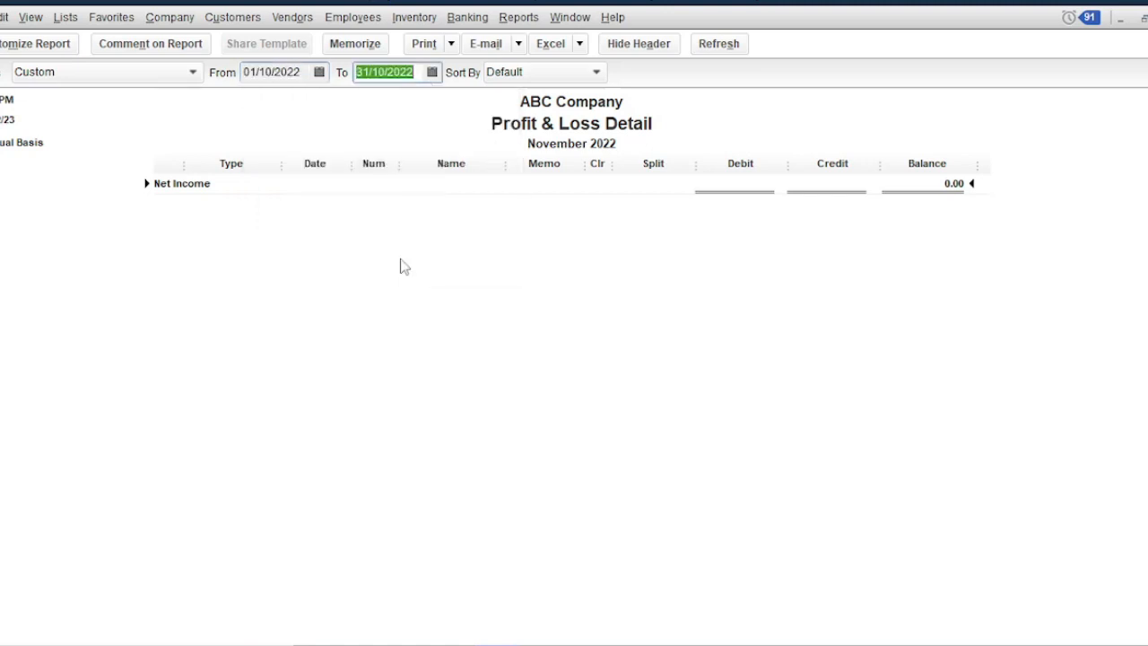
pyautogui.click(718, 46)
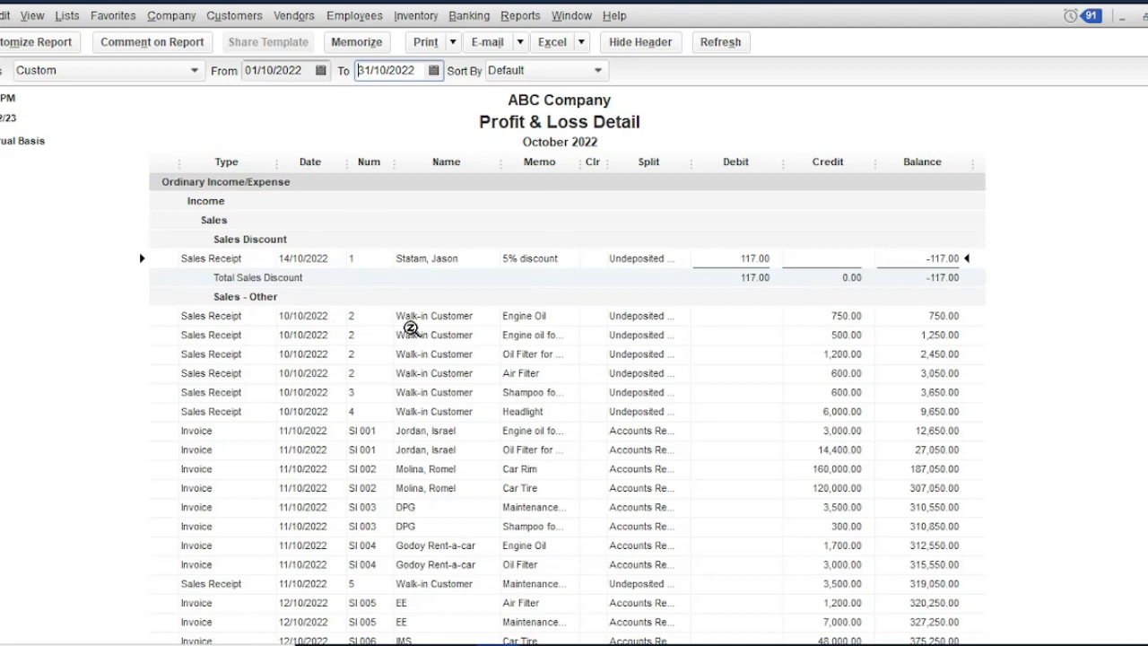
# Examine the individual income and cost of goods sold transactions in the Profit & Loss Detail report
pyautogui.scroll(-20, 410, 329)
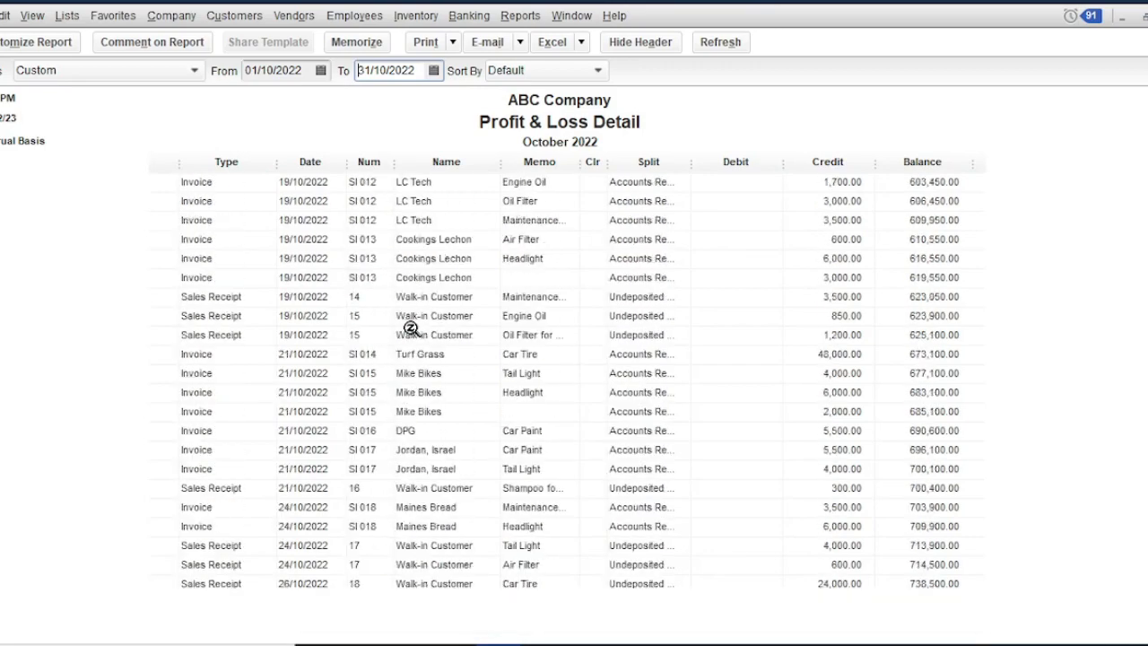
pyautogui.scroll(6, 409, 329)
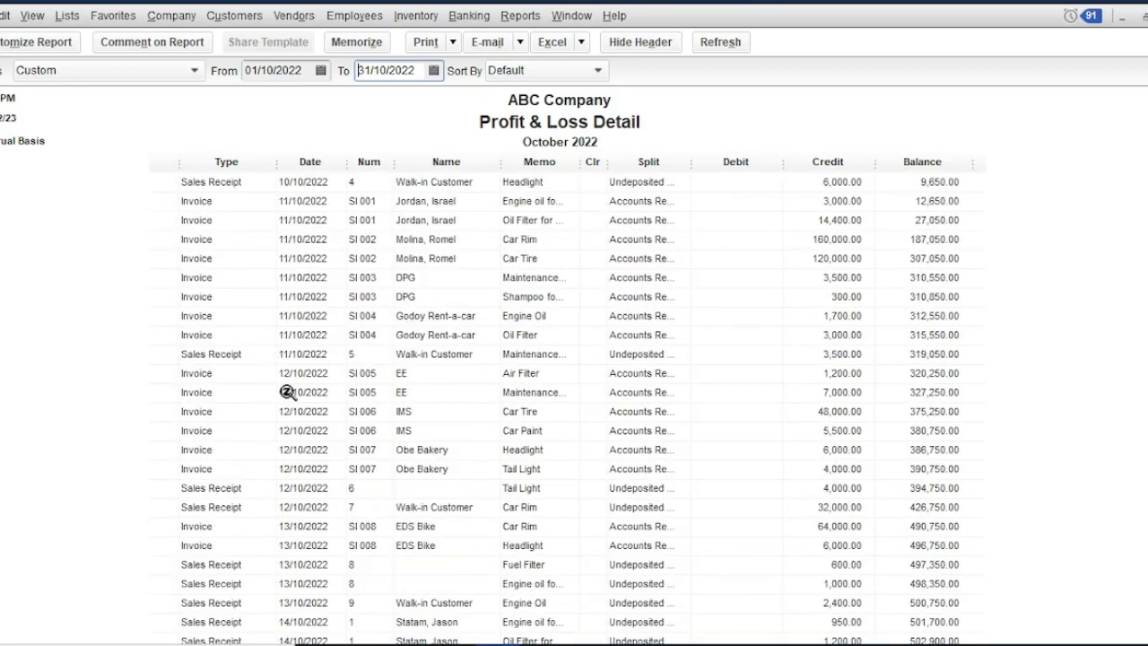
pyautogui.scroll(-4, 345, 395)
pyautogui.scroll(-20, 348, 401)
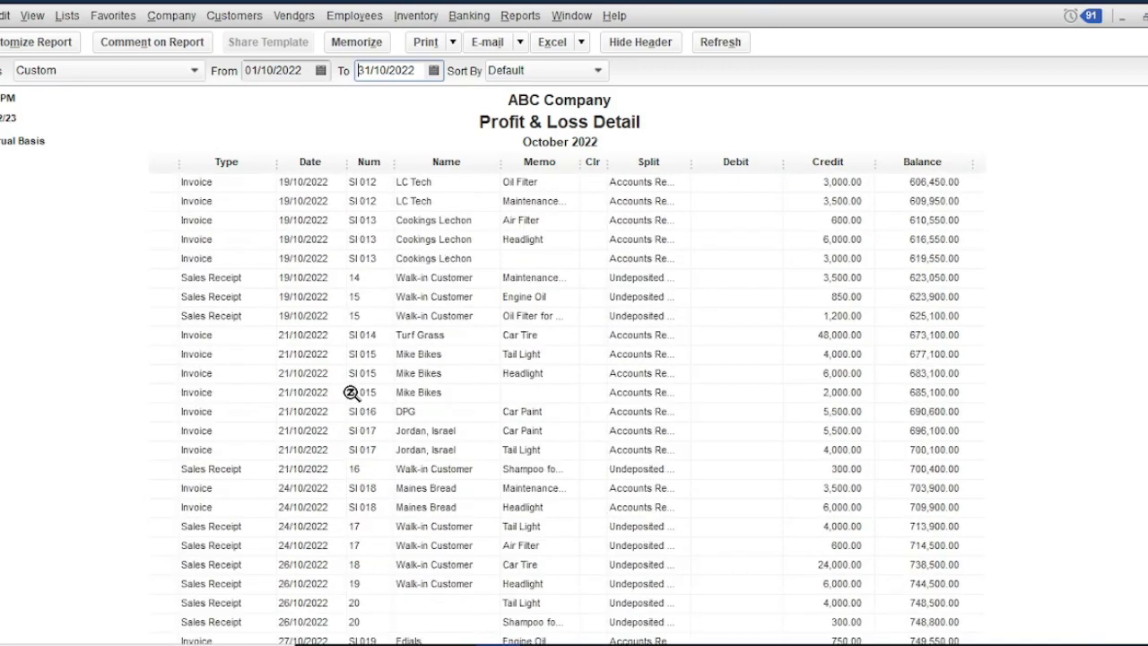
pyautogui.scroll(-3, 351, 394)
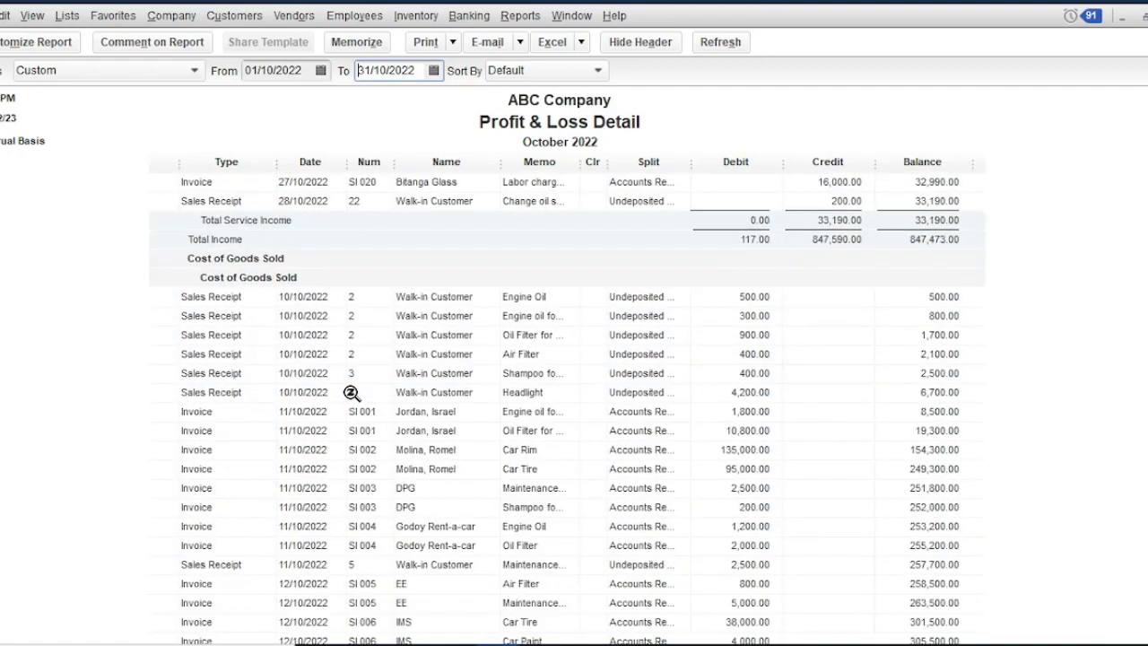
pyautogui.scroll(20, 351, 393)
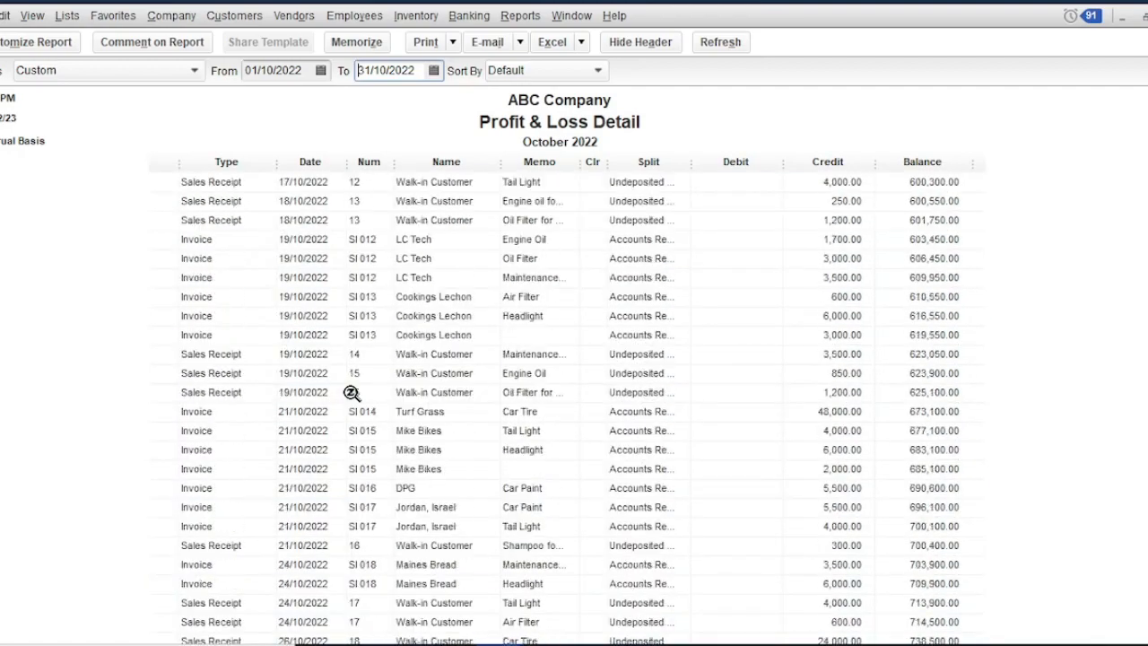
pyautogui.scroll(10, 351, 393)
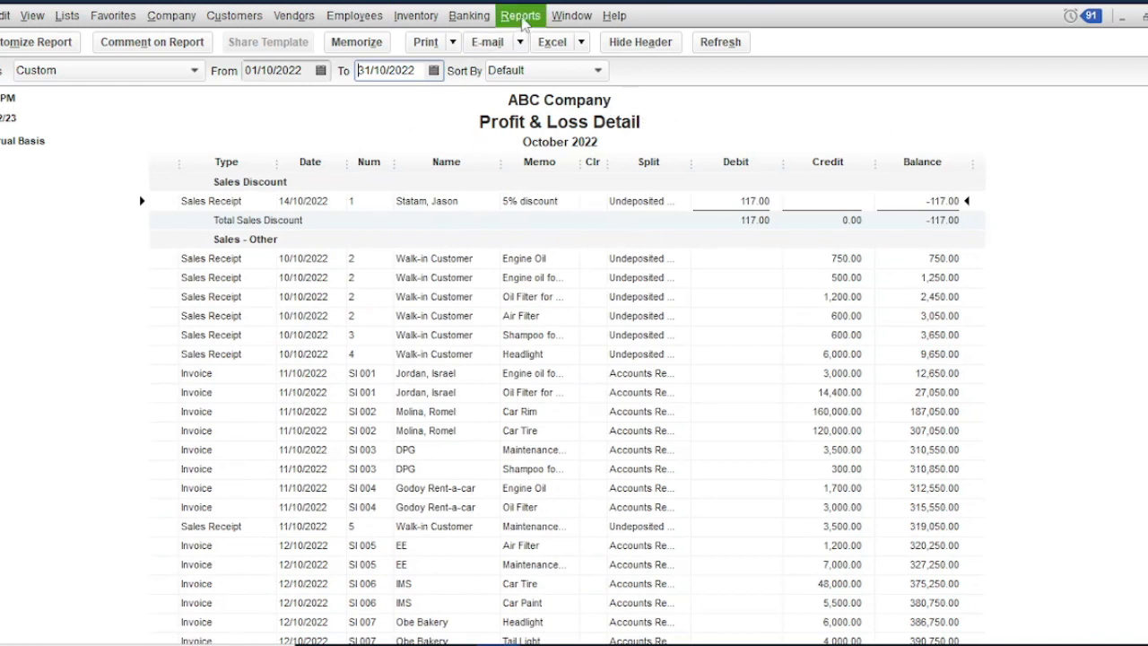
# Open the Balance Sheet Standard report from the Company & Financial group
pyautogui.click(522, 18)
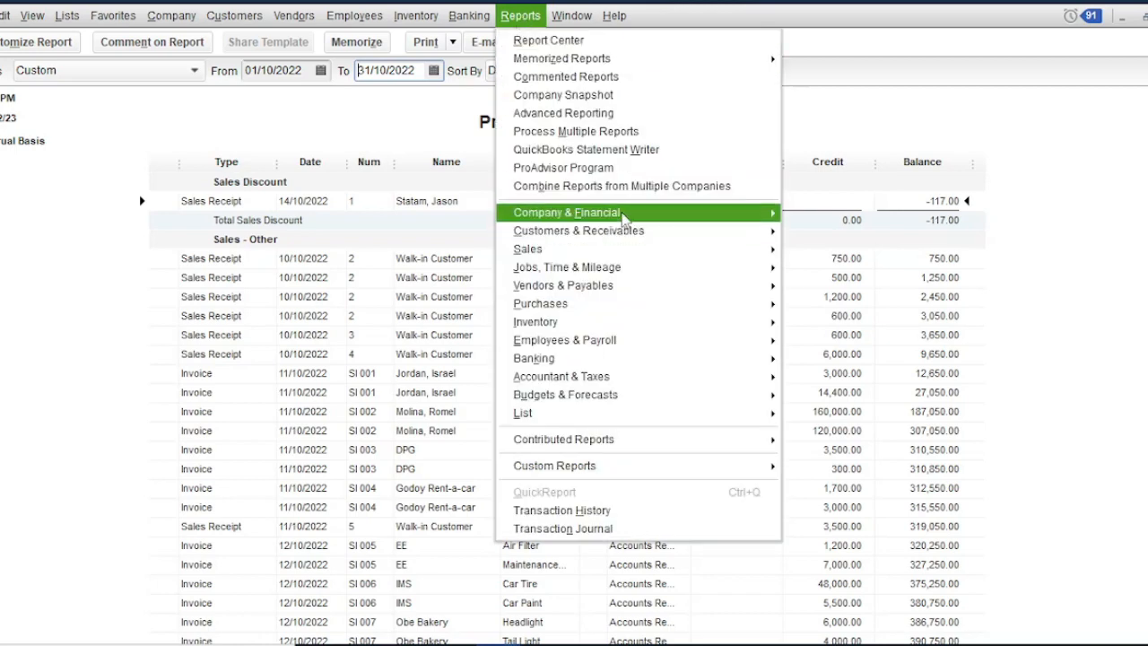
pyautogui.moveTo(658, 220)
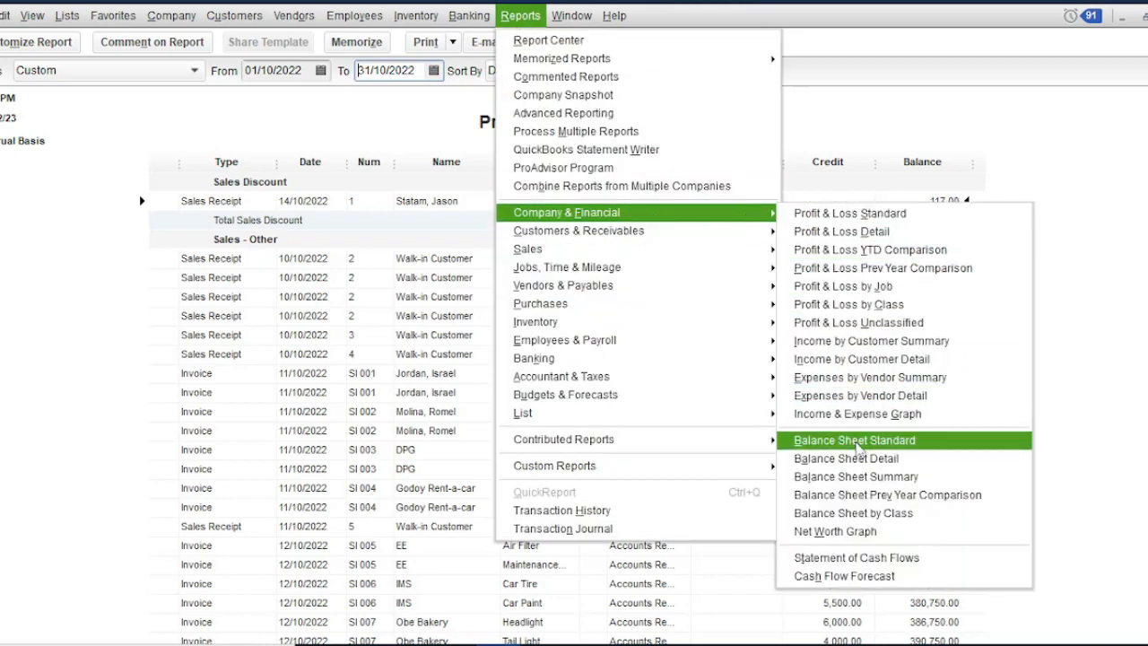
pyautogui.click(857, 442)
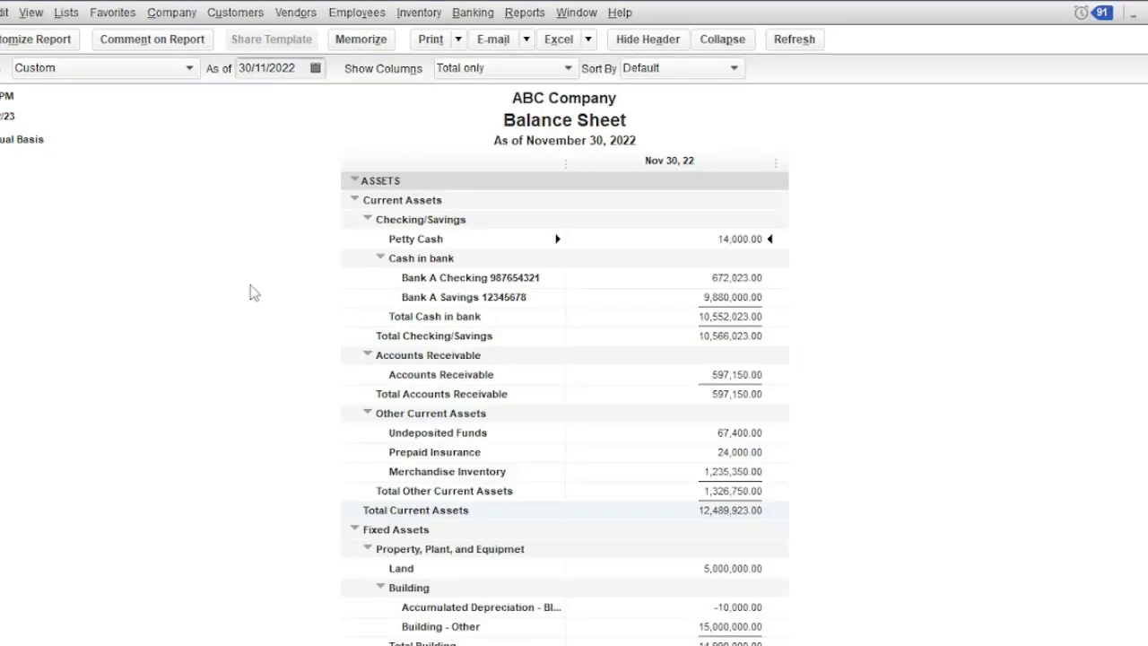
# Set the Balance Sheet's as-of date to 31/10/2022, refresh it and review the asset accounts
pyautogui.click(314, 69)
pyautogui.click(257, 100)
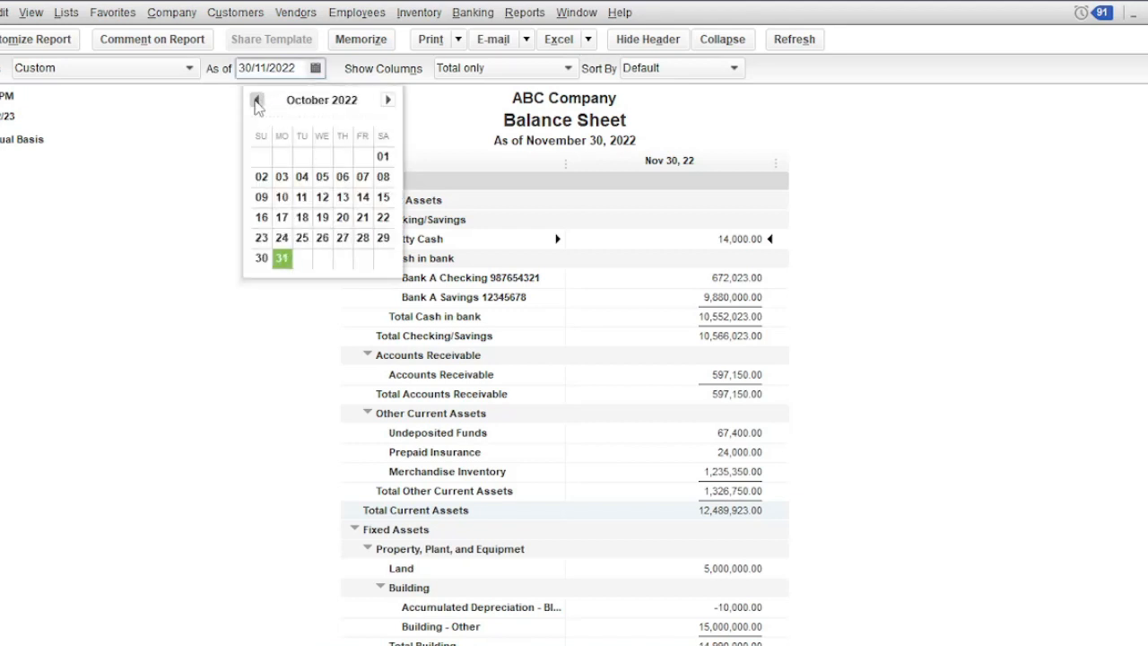
pyautogui.click(282, 260)
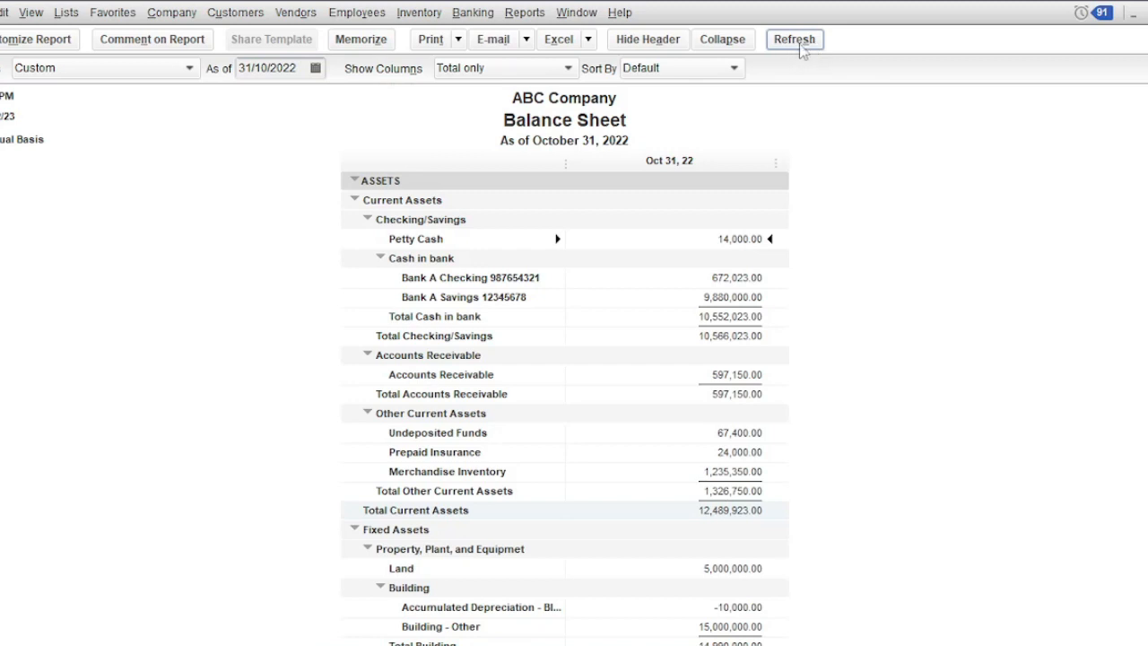
pyautogui.scroll(-2, 879, 389)
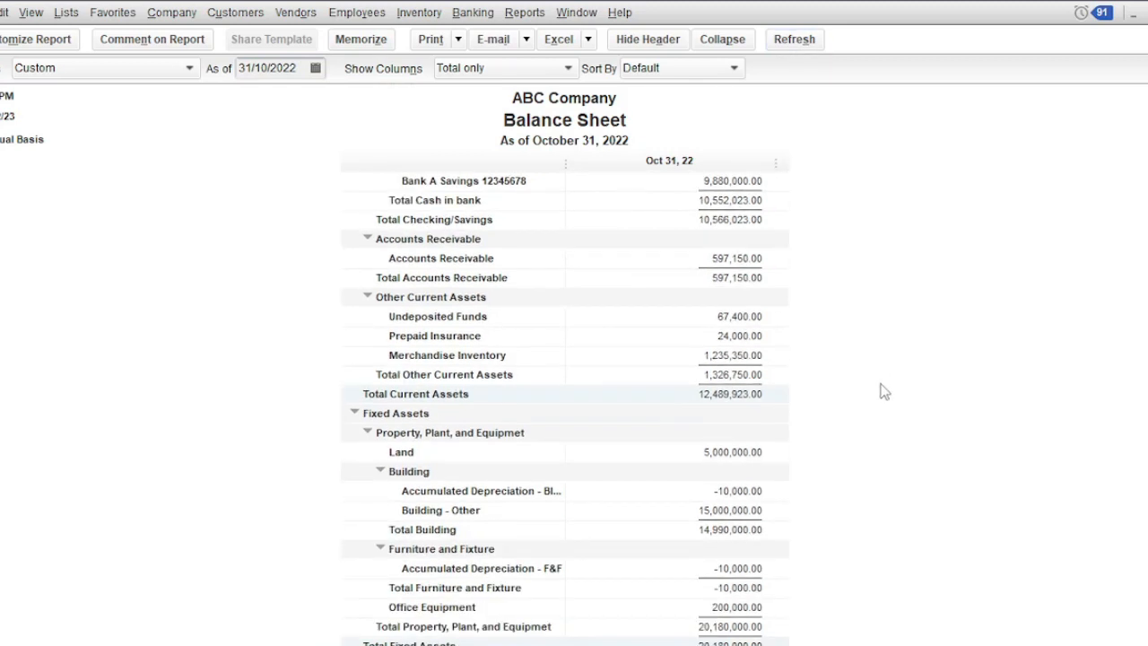
pyautogui.scroll(1, 881, 392)
pyautogui.scroll(1, 884, 393)
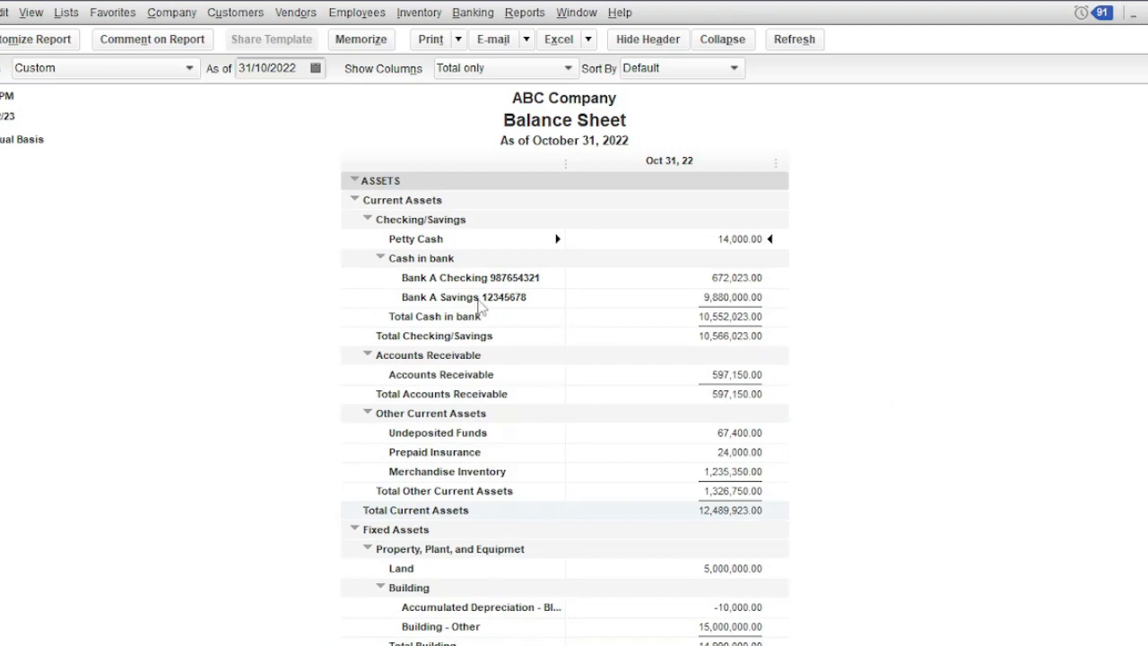
# Review the fixed assets, liabilities and equity sections of the Balance Sheet
pyautogui.scroll(-8, 508, 411)
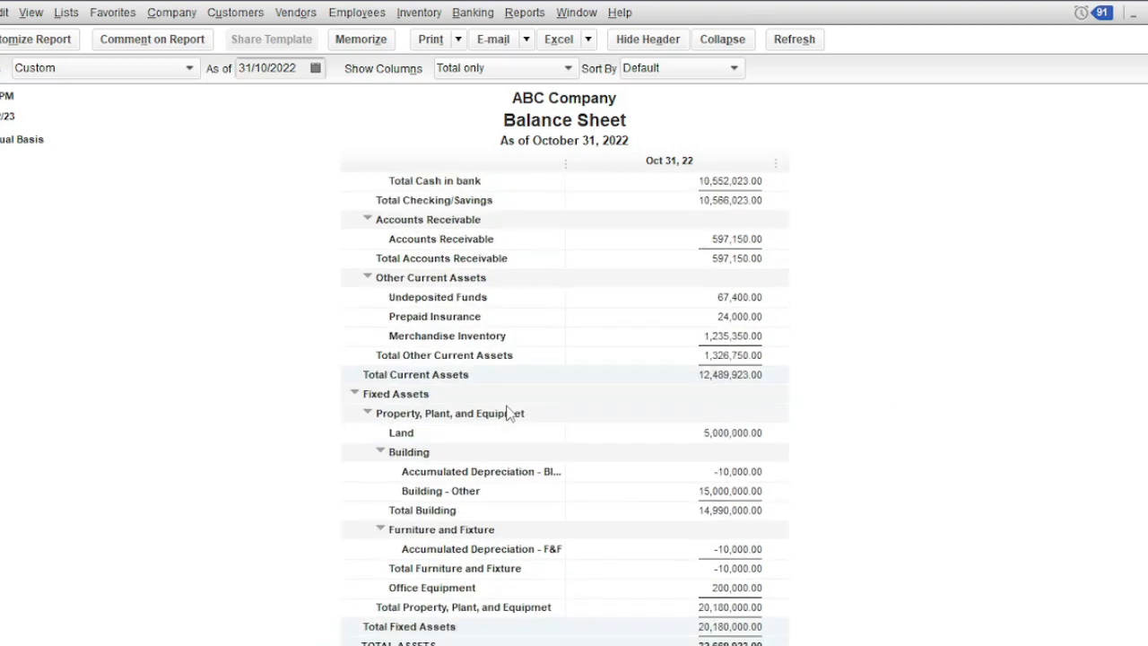
pyautogui.scroll(7, 508, 411)
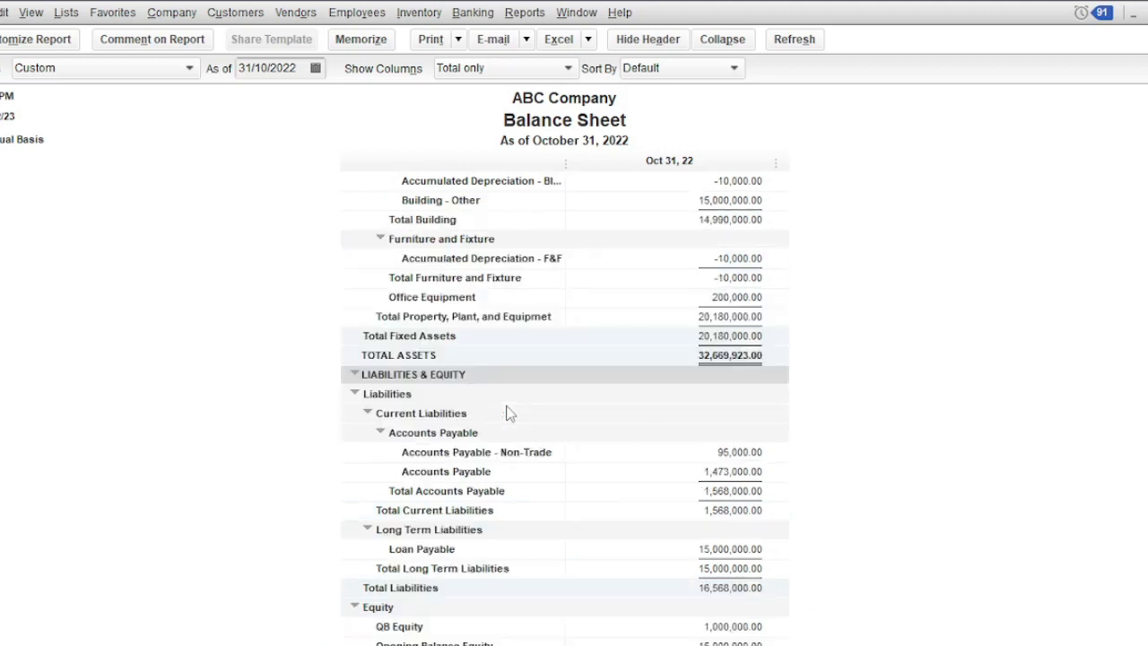
pyautogui.click(454, 36)
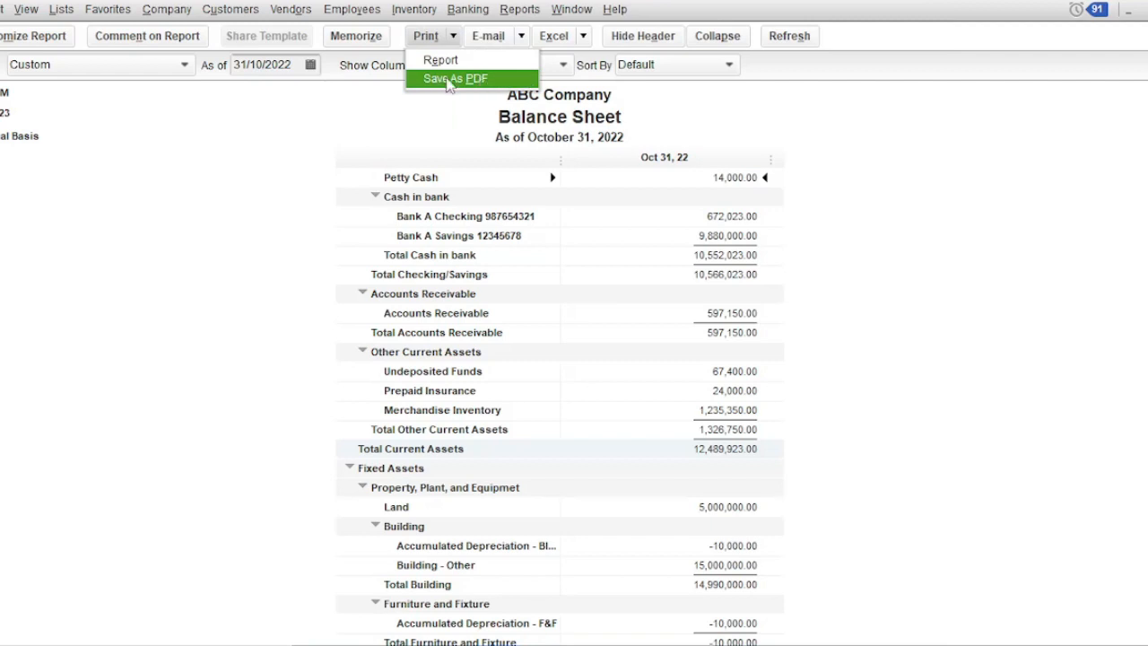
pyautogui.click(448, 80)
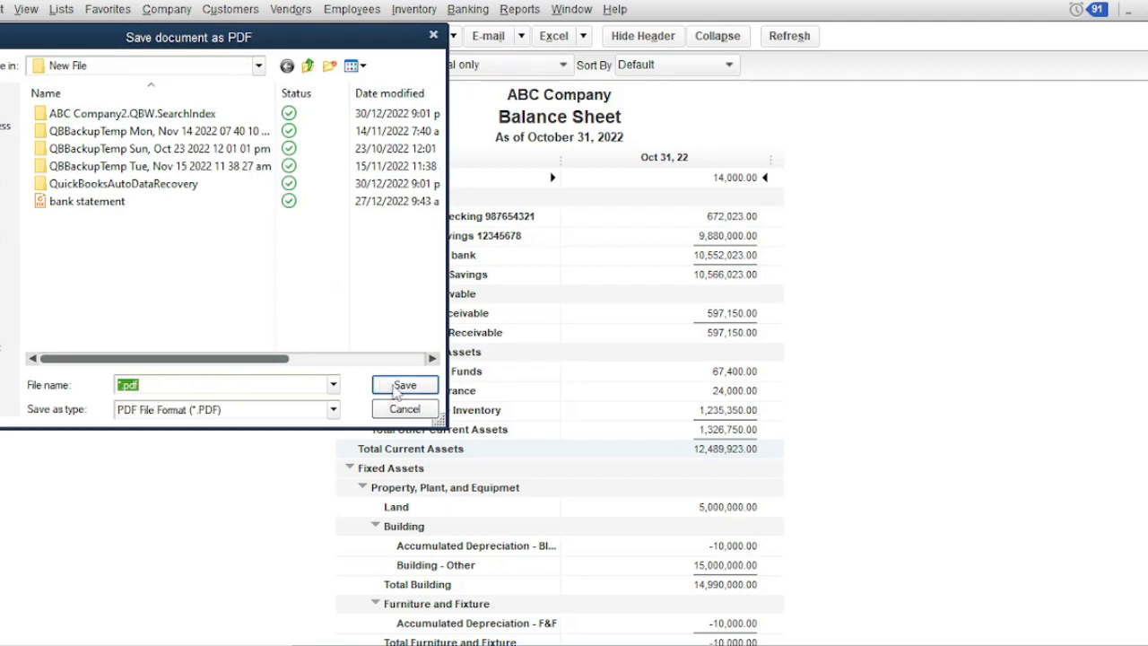
pyautogui.click(433, 35)
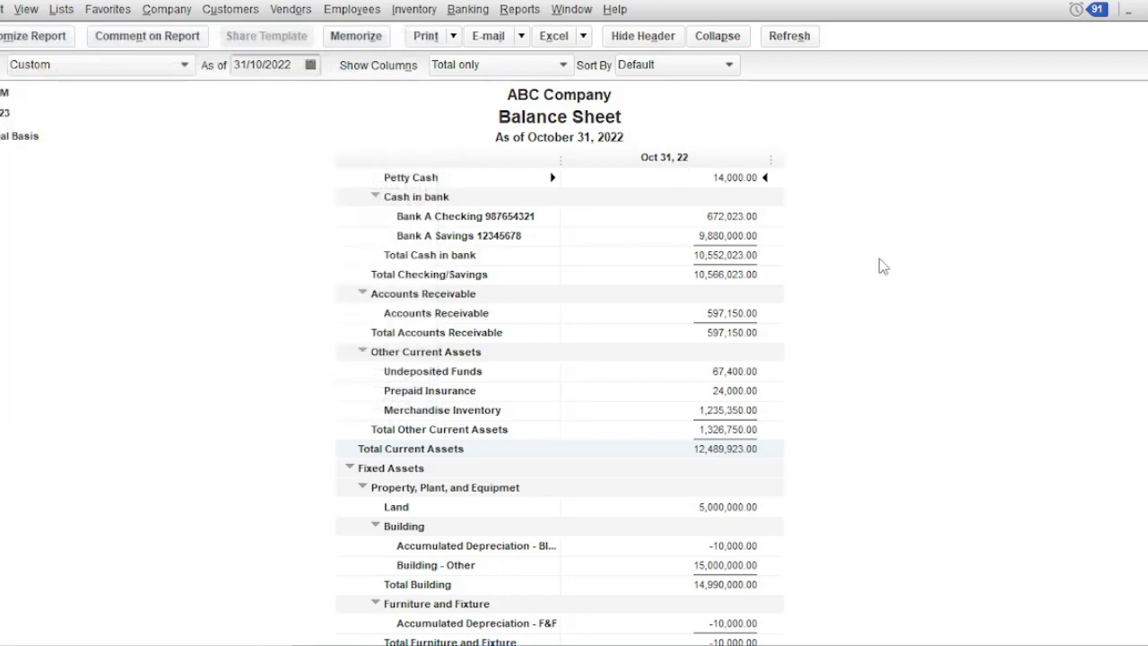
# Export the Balance Sheet to Excel as a new worksheet in a new workbook
pyautogui.click(584, 37)
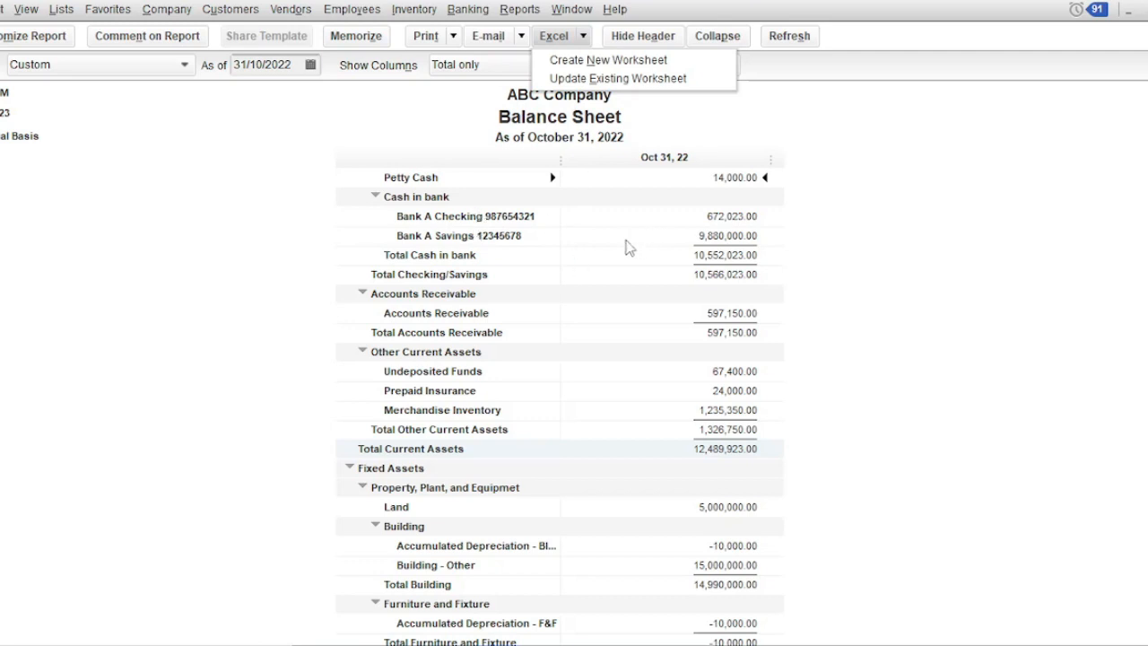
pyautogui.click(332, 249)
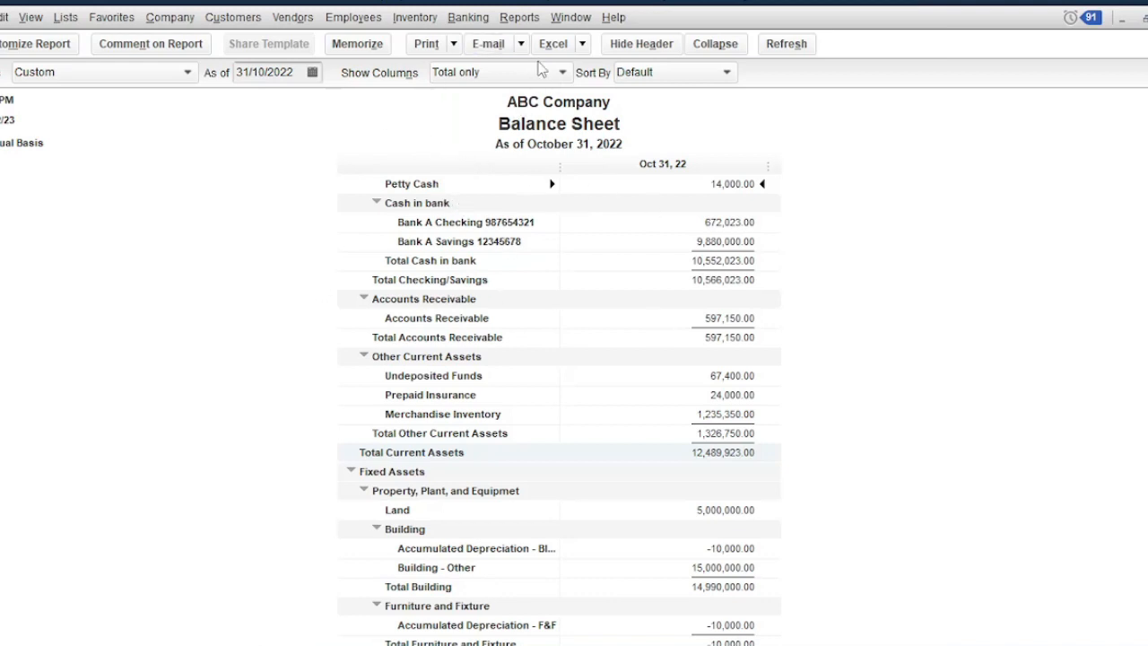
pyautogui.click(582, 47)
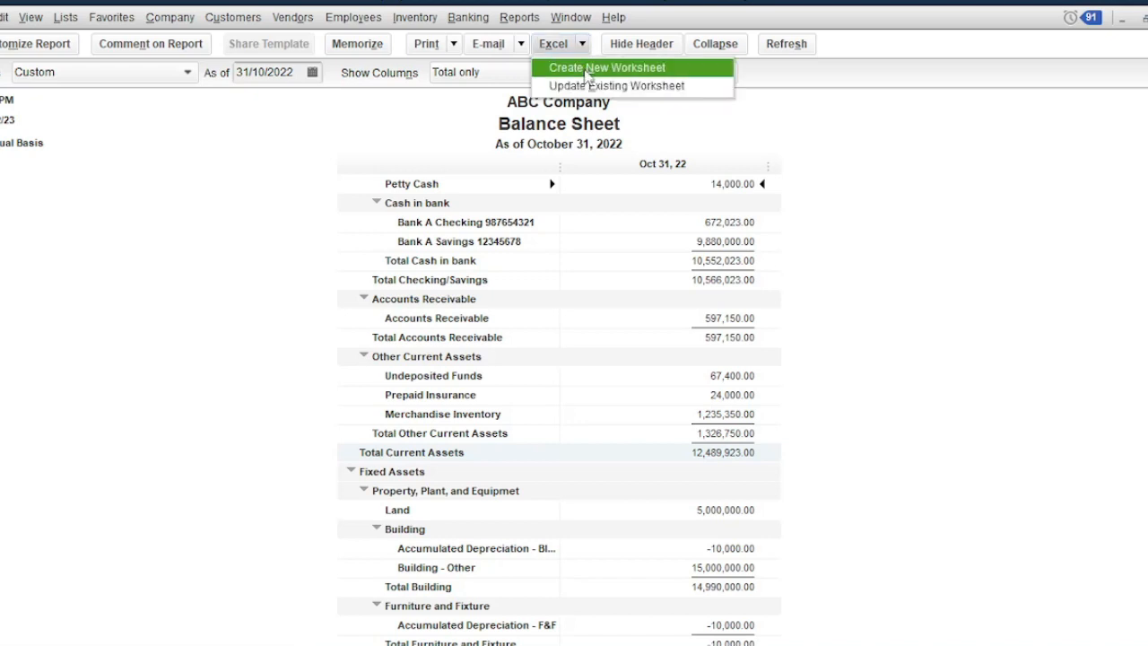
pyautogui.click(587, 68)
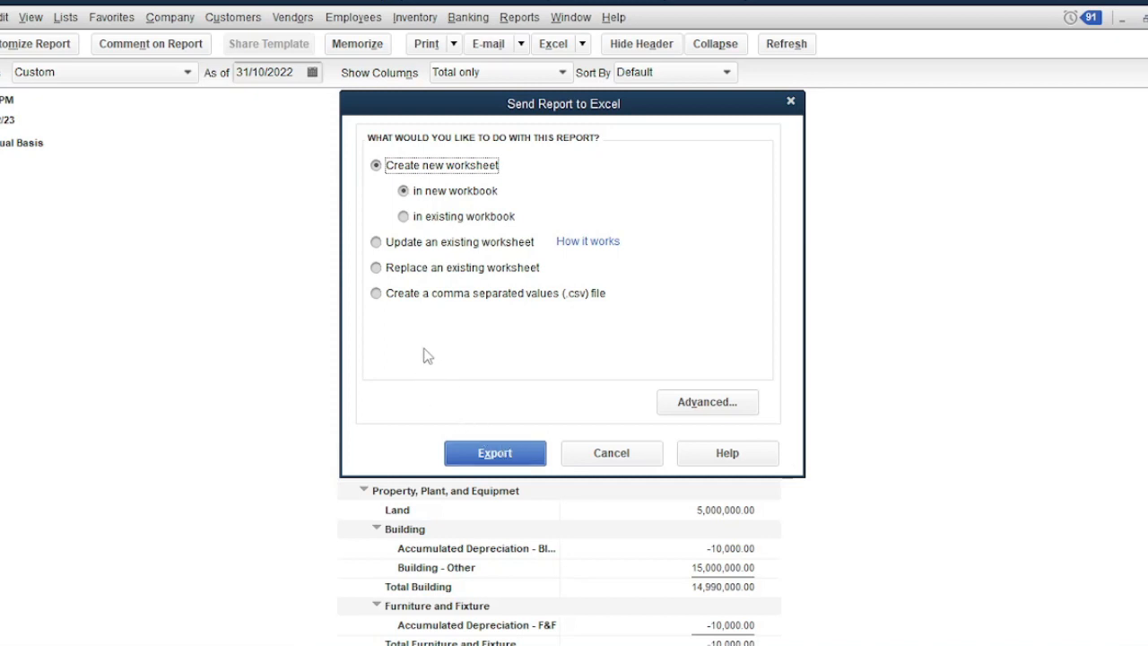
pyautogui.click(489, 454)
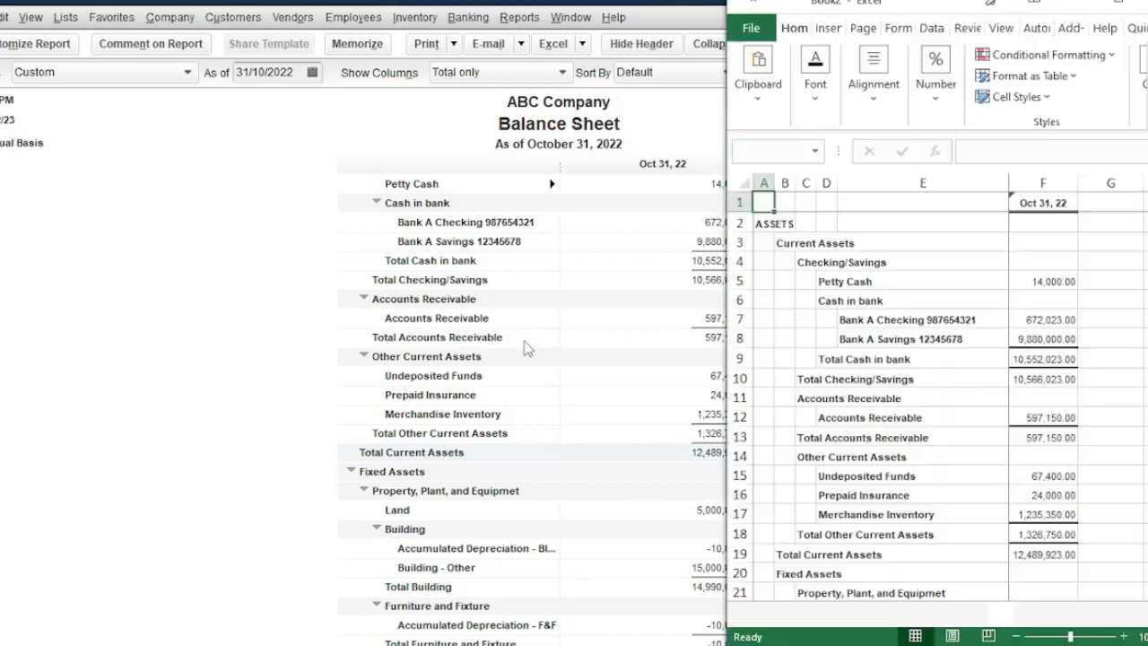
# Maximize the exported Excel workbook and look through the balance sheet from assets down to total liabilities and equity
pyautogui.click(1127, 4)
pyautogui.scroll(-2, 183, 394)
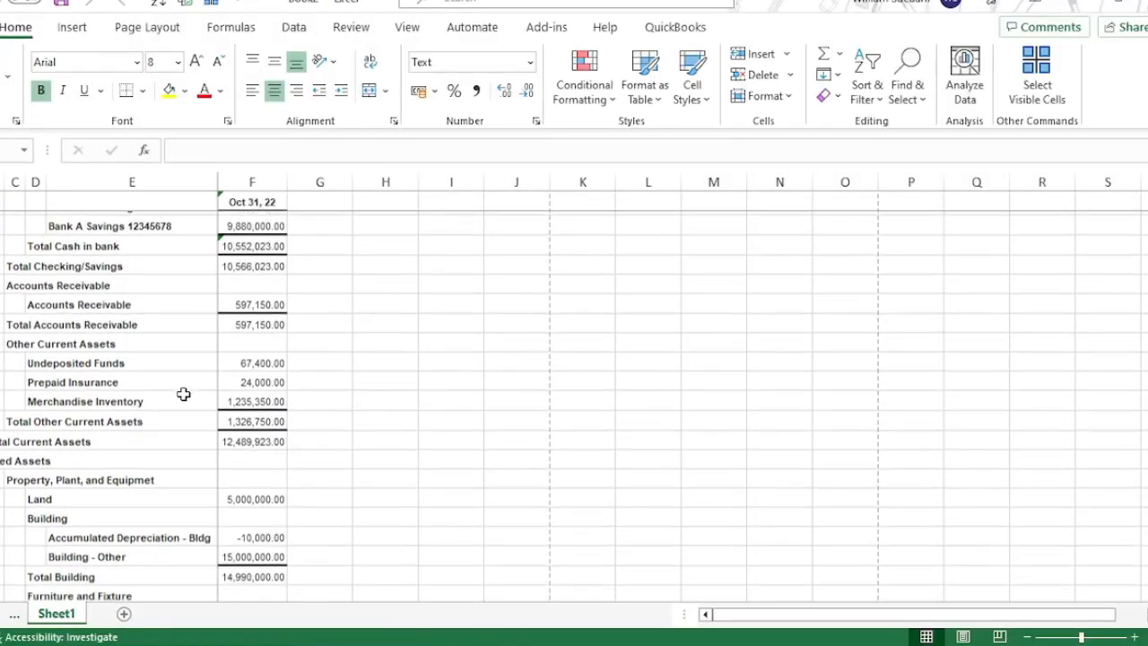
pyautogui.scroll(-15, 183, 394)
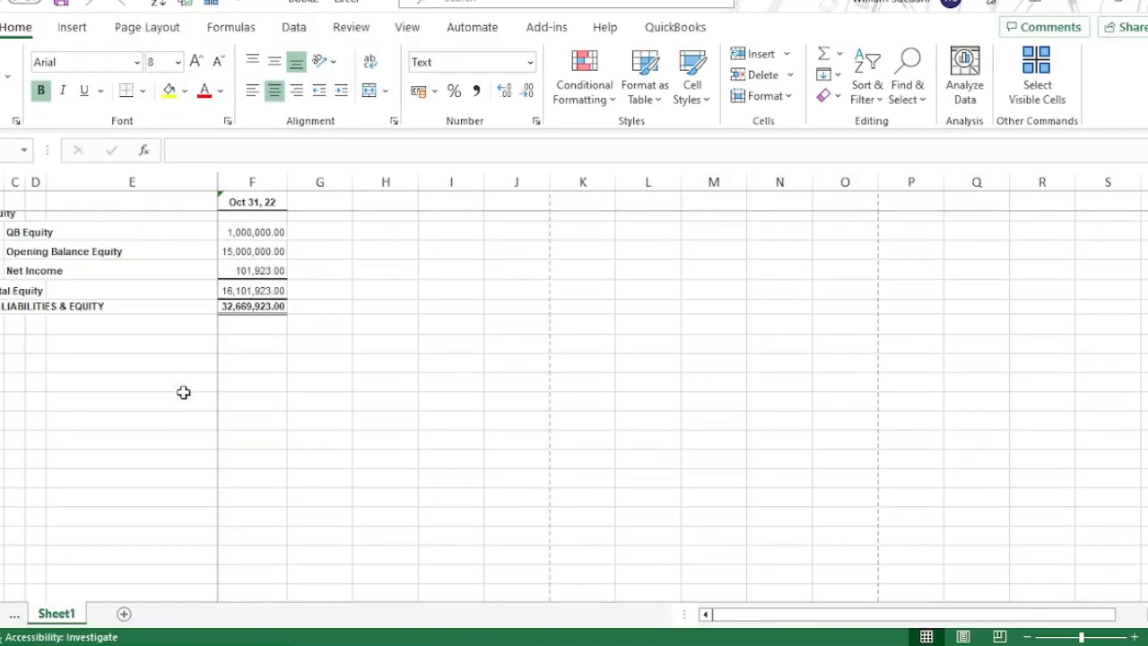
pyautogui.scroll(15, 183, 392)
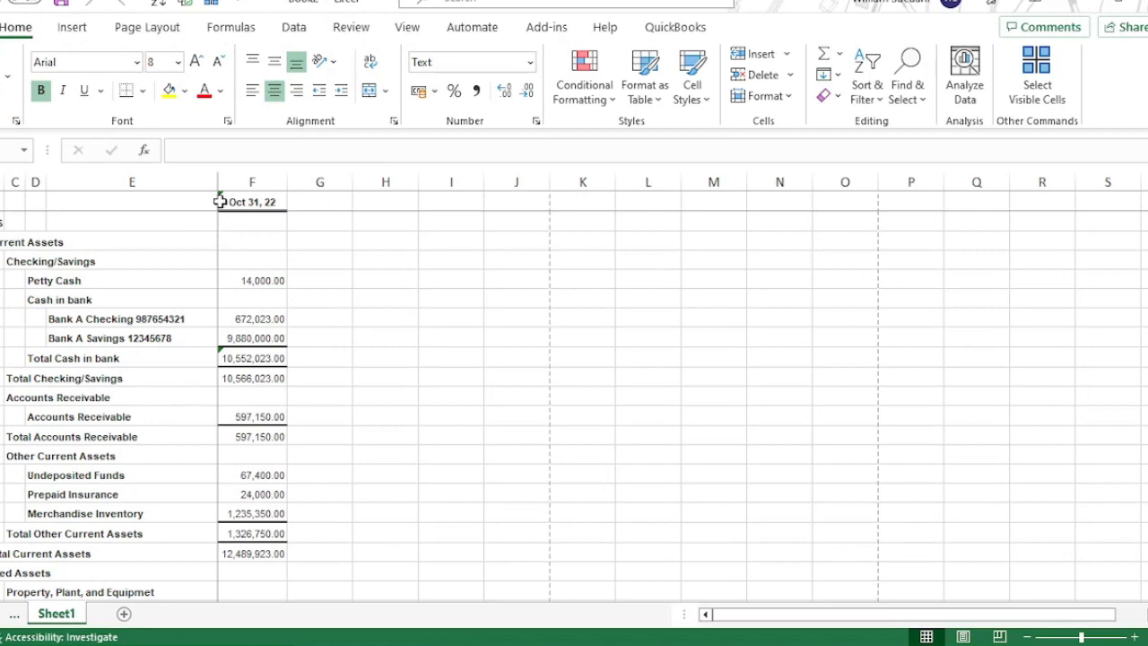
# Widen columns E and F of the exported balance sheet and look over the remaining rows
pyautogui.moveTo(218, 182); pyautogui.dragTo(310, 181)
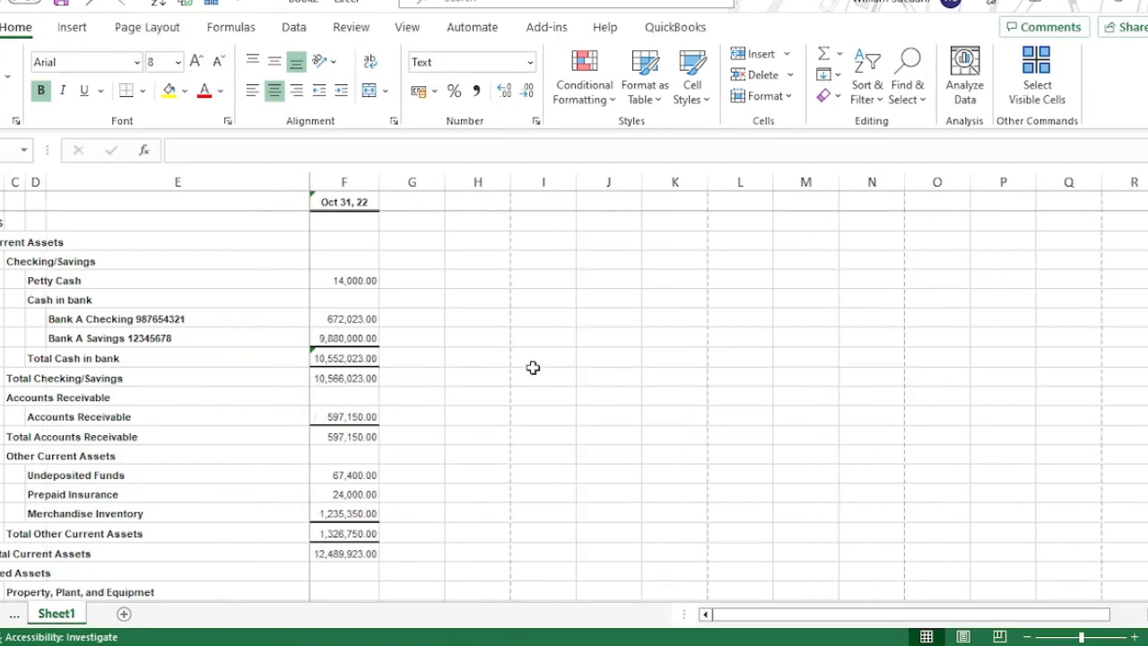
pyautogui.moveTo(380, 182); pyautogui.dragTo(402, 182)
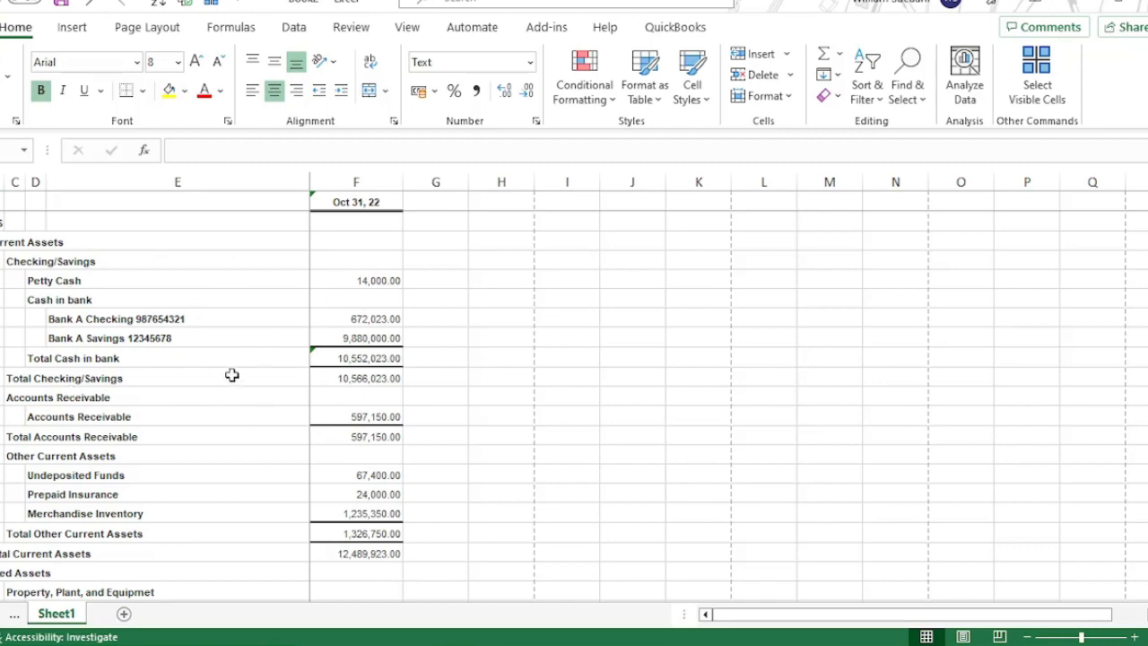
pyautogui.scroll(-9, 231, 377)
pyautogui.scroll(-3, 231, 375)
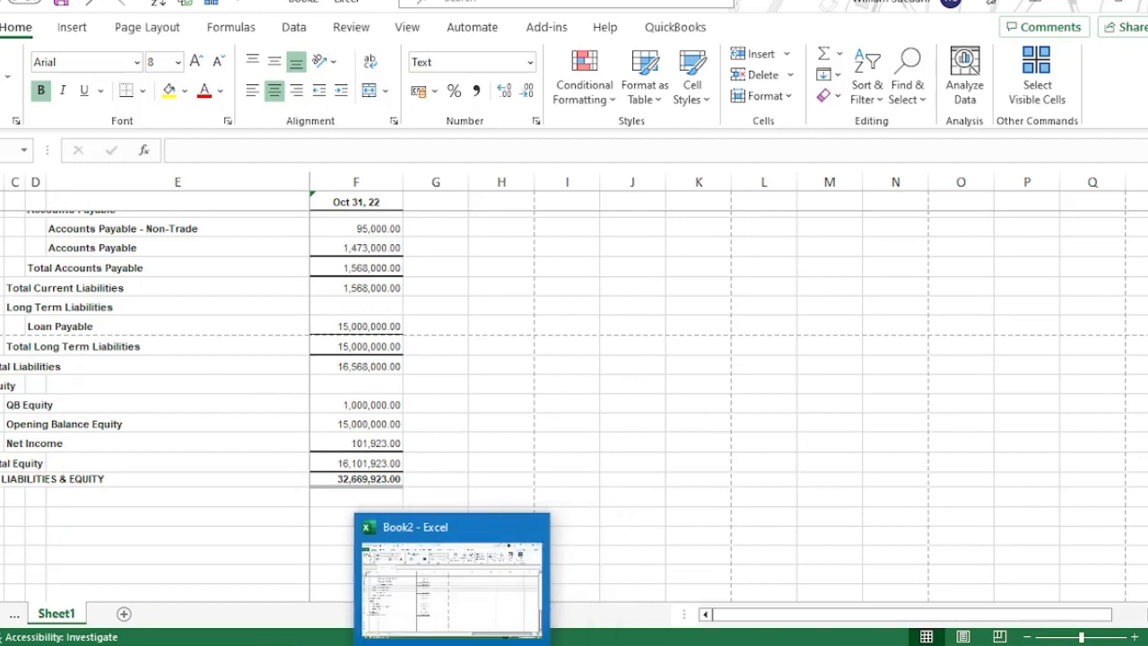
# Switch back to QuickBooks and open the A/R Aging Summary report from the Customers & Receivables group
pyautogui.moveTo(468, 637)
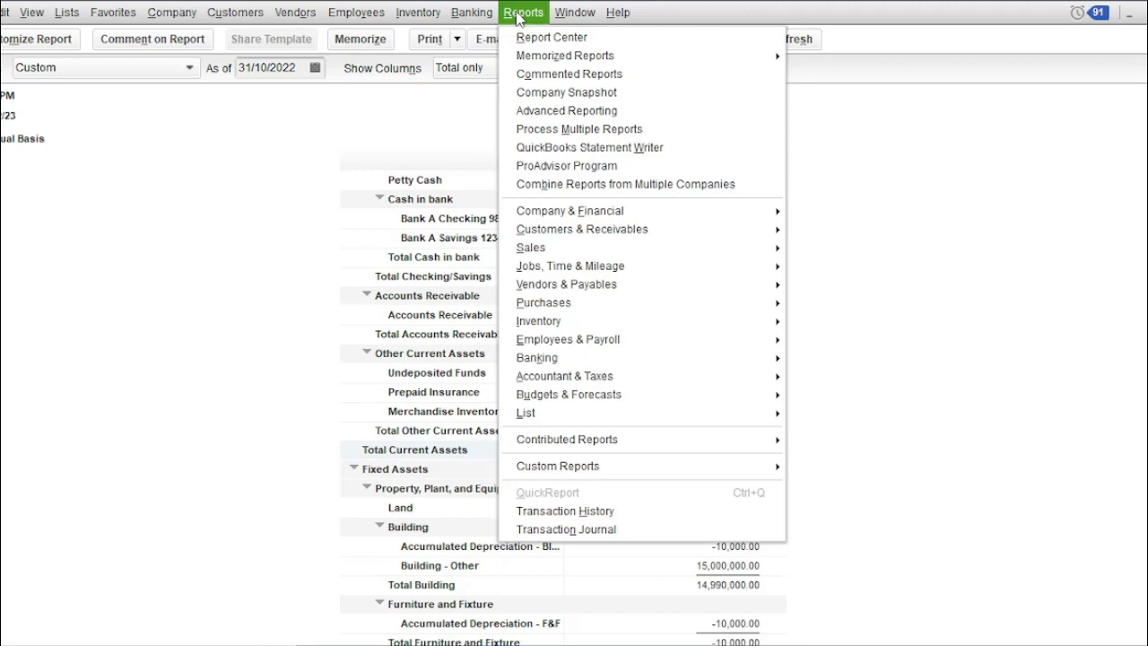
pyautogui.moveTo(581, 231)
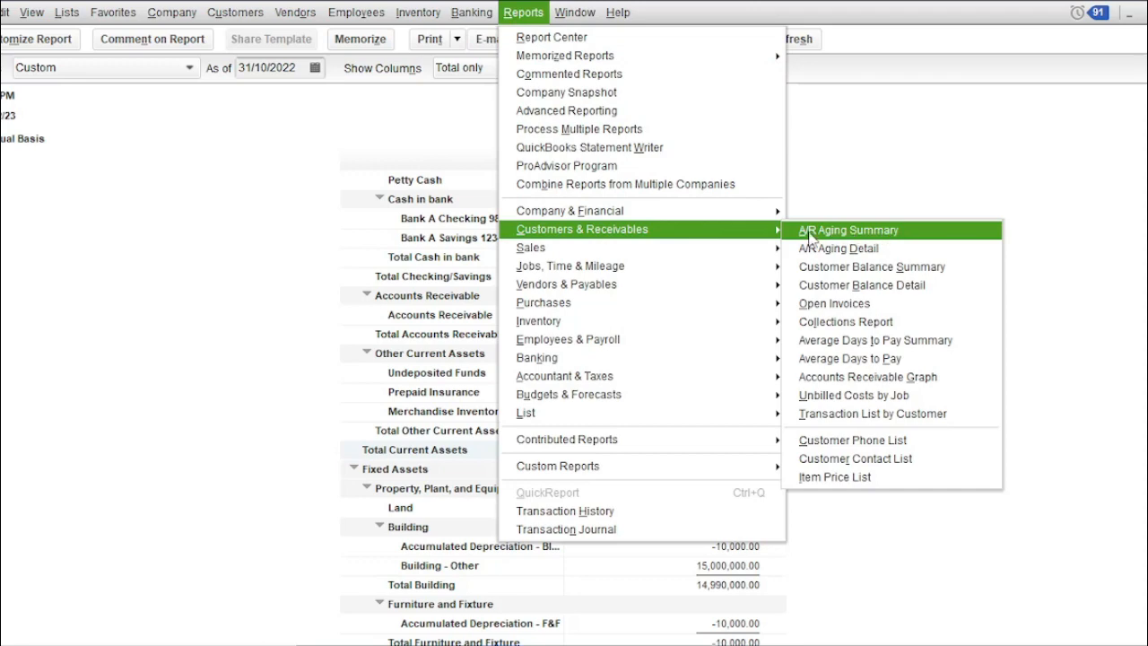
pyautogui.click(851, 235)
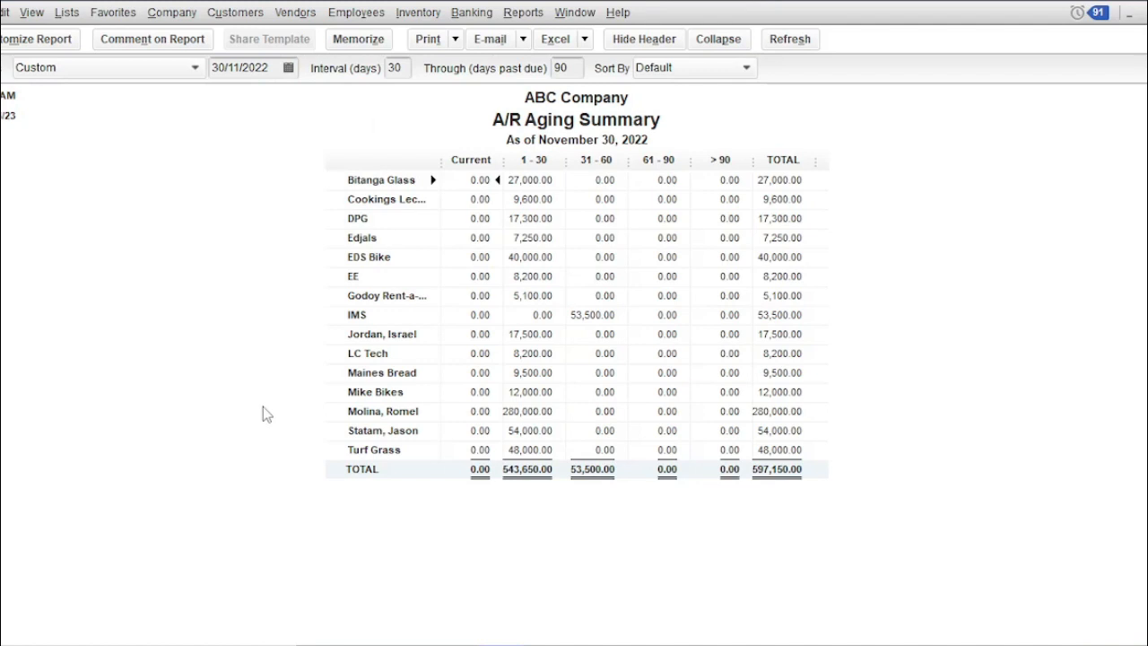
# Set the A/R Aging Summary's as-of date to 31/10/2022
pyautogui.click(289, 69)
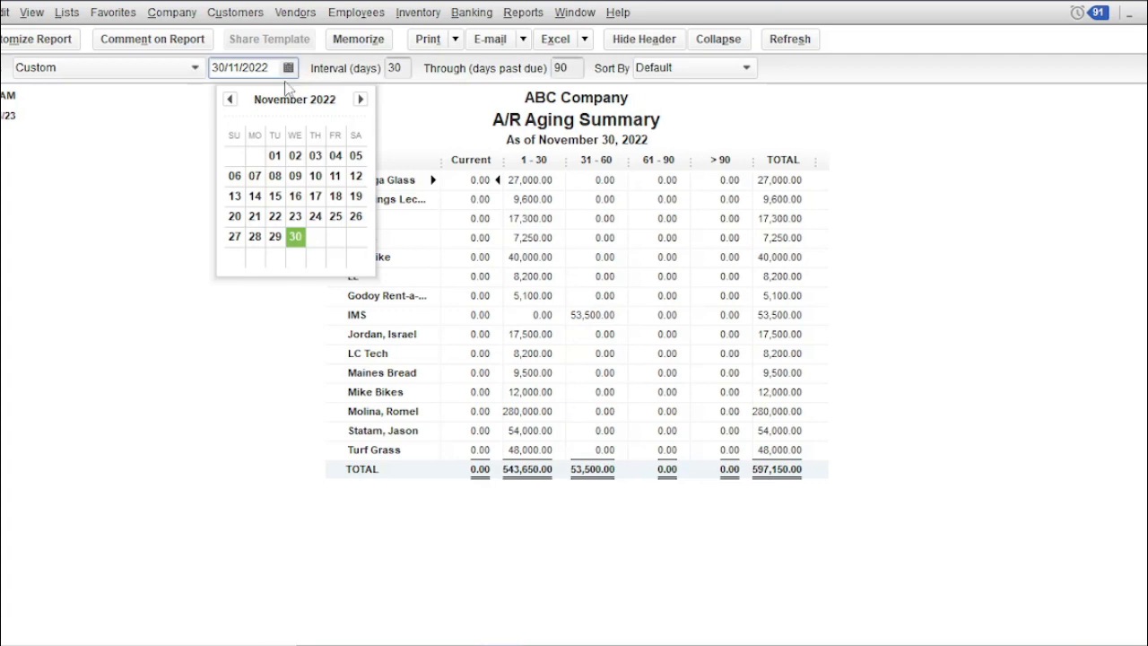
pyautogui.click(230, 99)
pyautogui.click(254, 257)
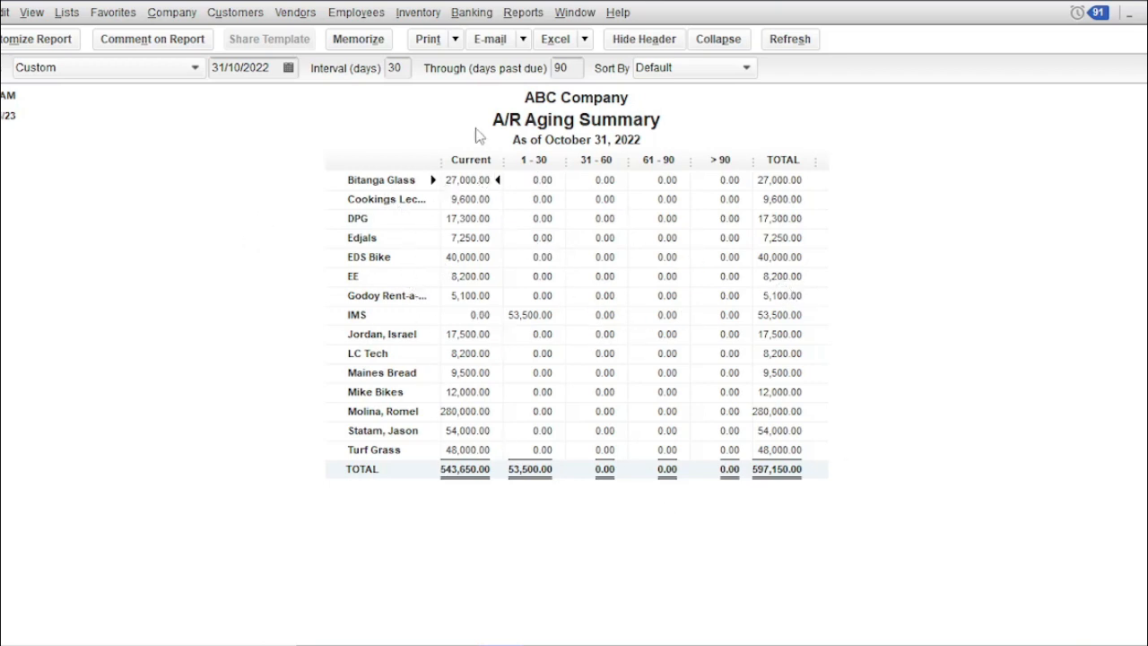
# Customize the A/R Aging Summary with 15 days per aging period and a From date of 01/10/2022
pyautogui.click(43, 40)
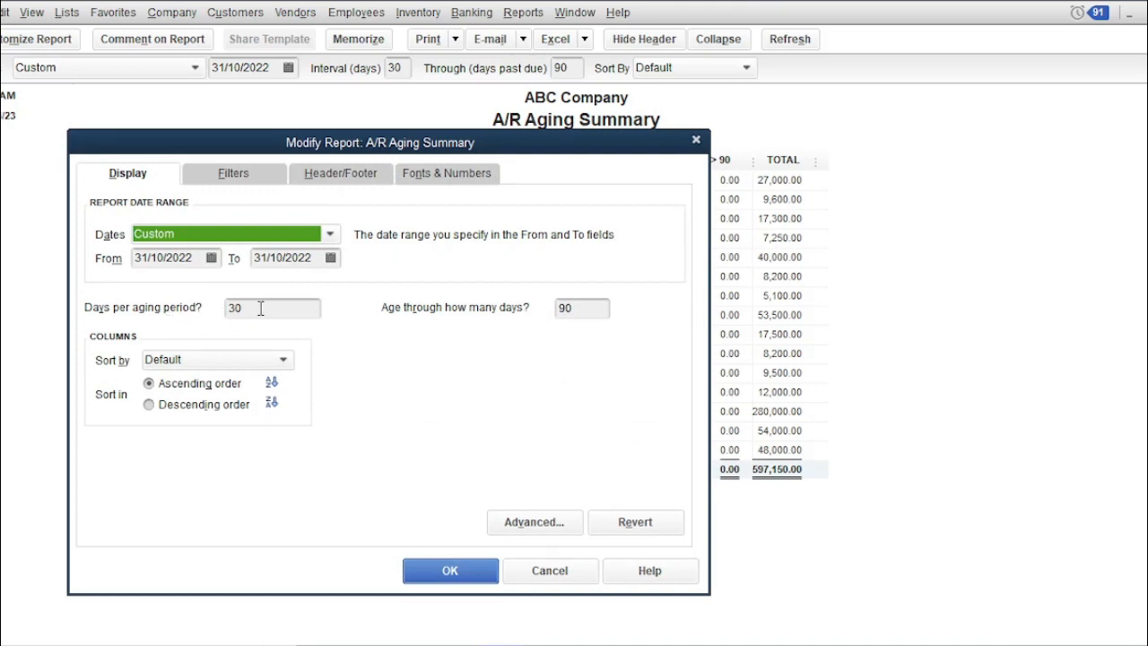
pyautogui.moveTo(260, 307); pyautogui.dragTo(230, 309)
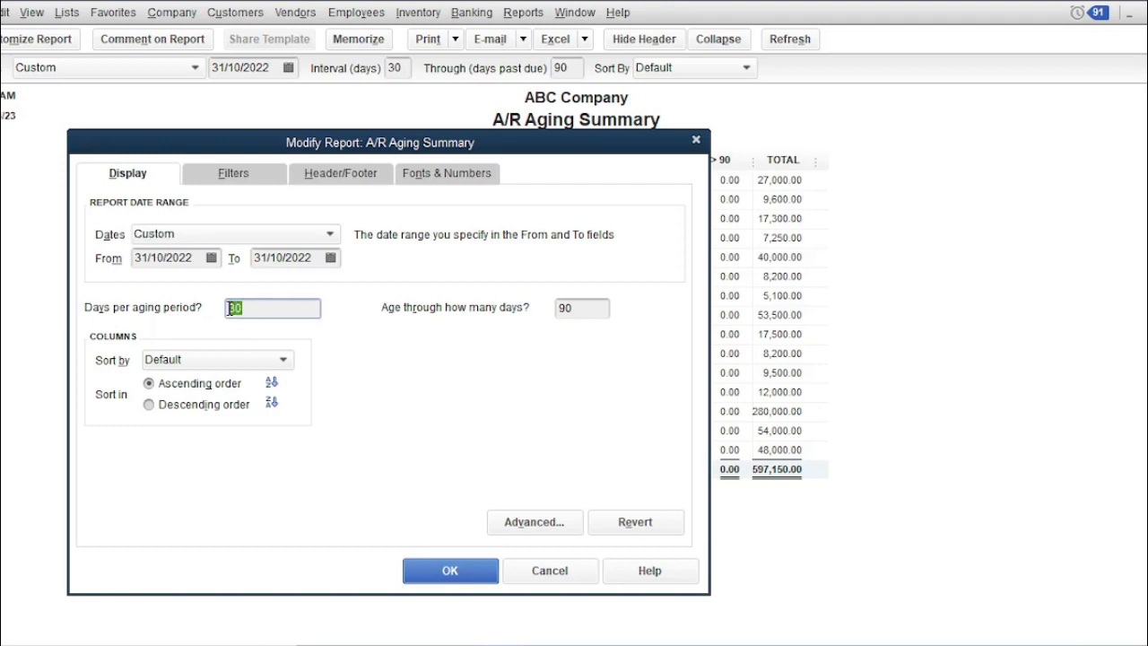
pyautogui.write('15')
pyautogui.click(211, 258)
pyautogui.click(282, 342)
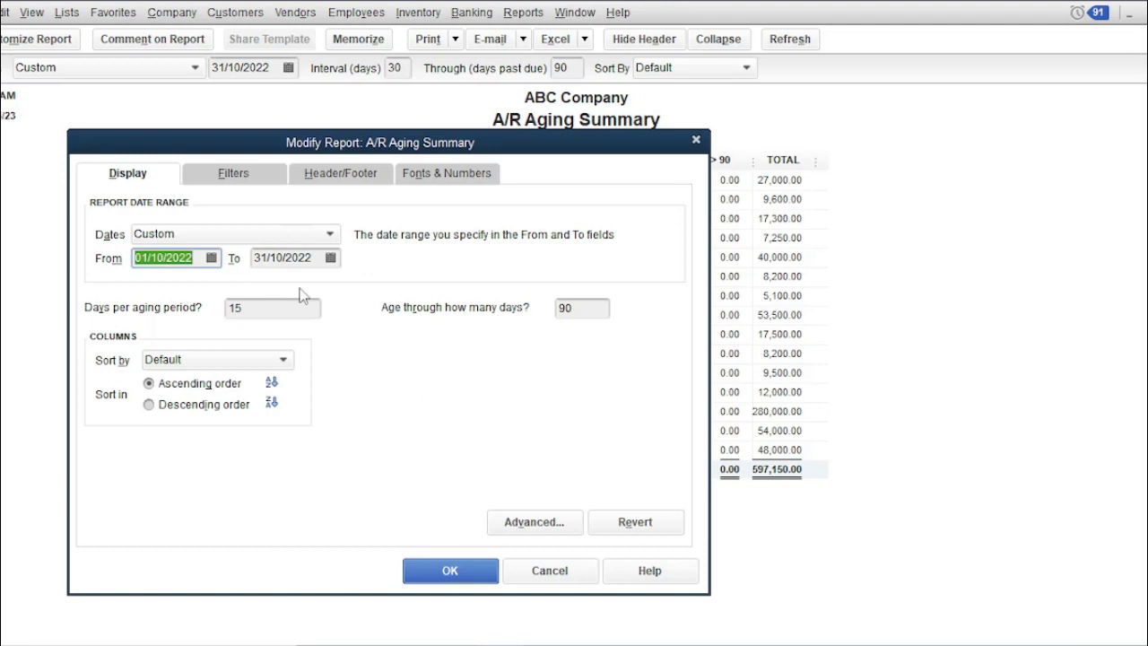
# Select the Due Date filter in the A/R Aging Summary's filter settings
pyautogui.click(235, 175)
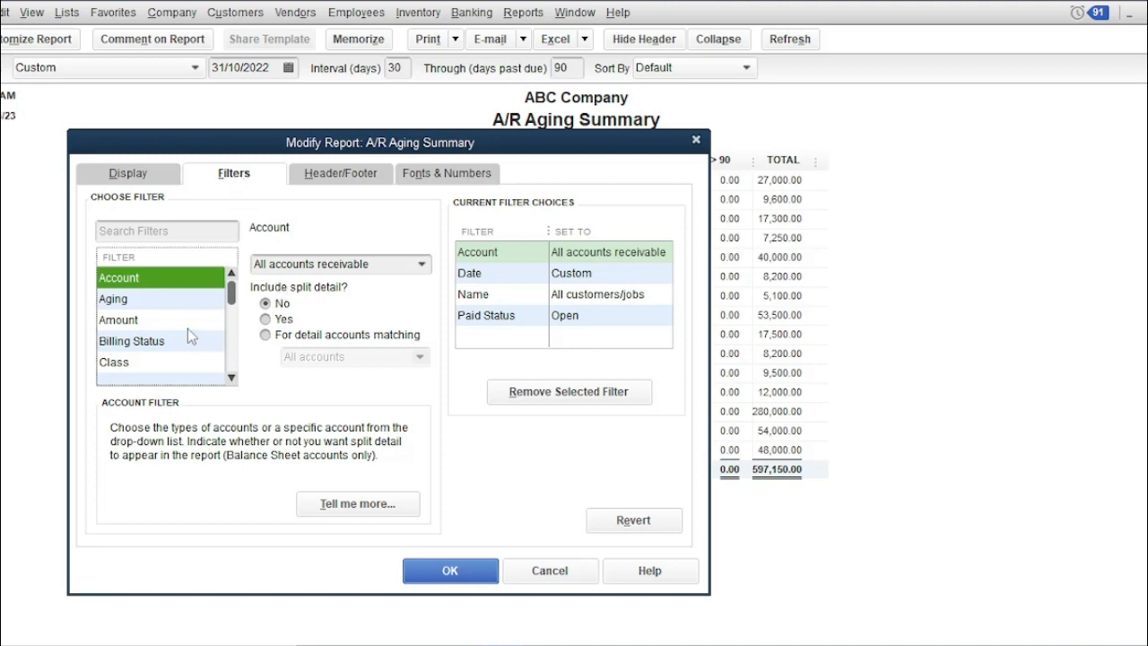
pyautogui.scroll(-1, 188, 334)
pyautogui.scroll(-1, 190, 335)
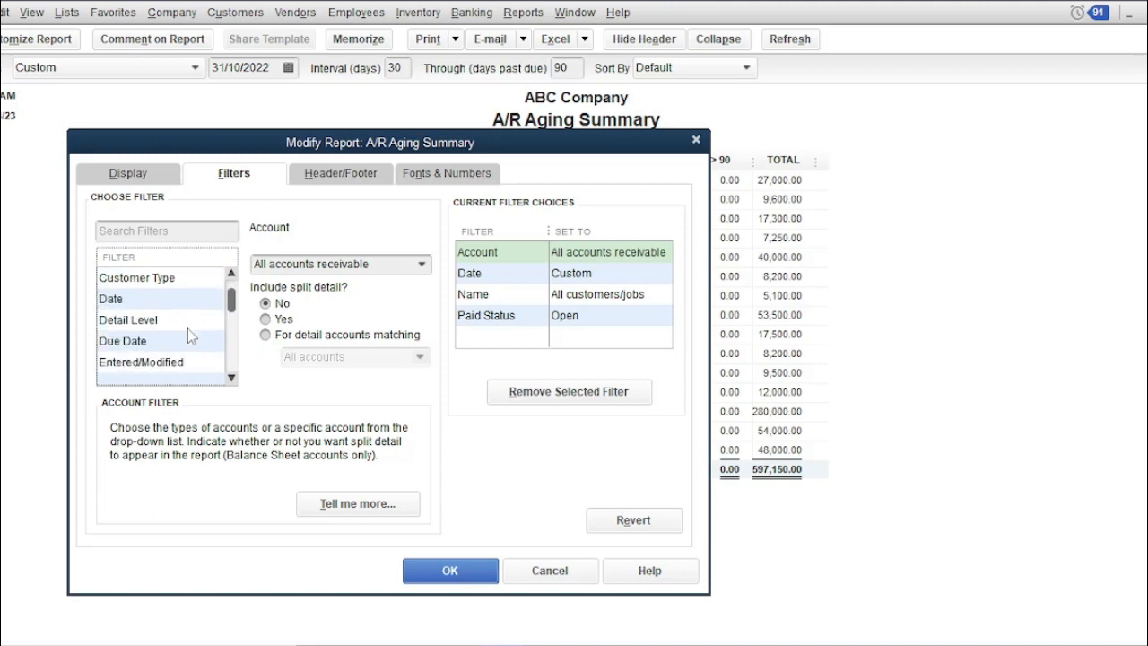
pyautogui.click(139, 345)
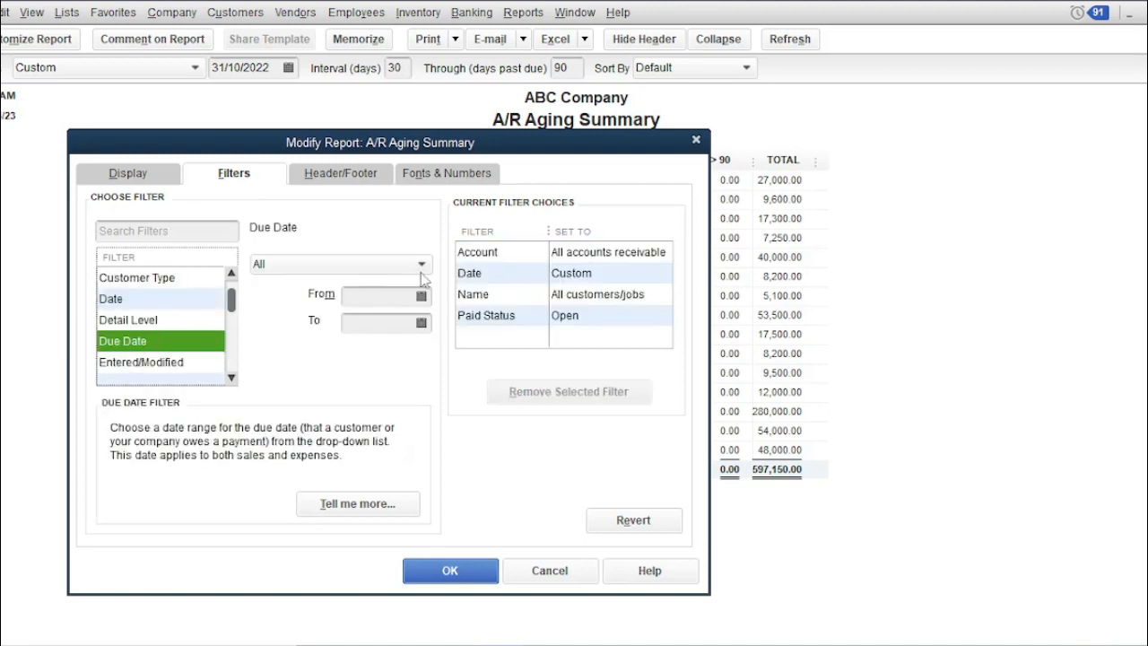
pyautogui.scroll(1, 541, 310)
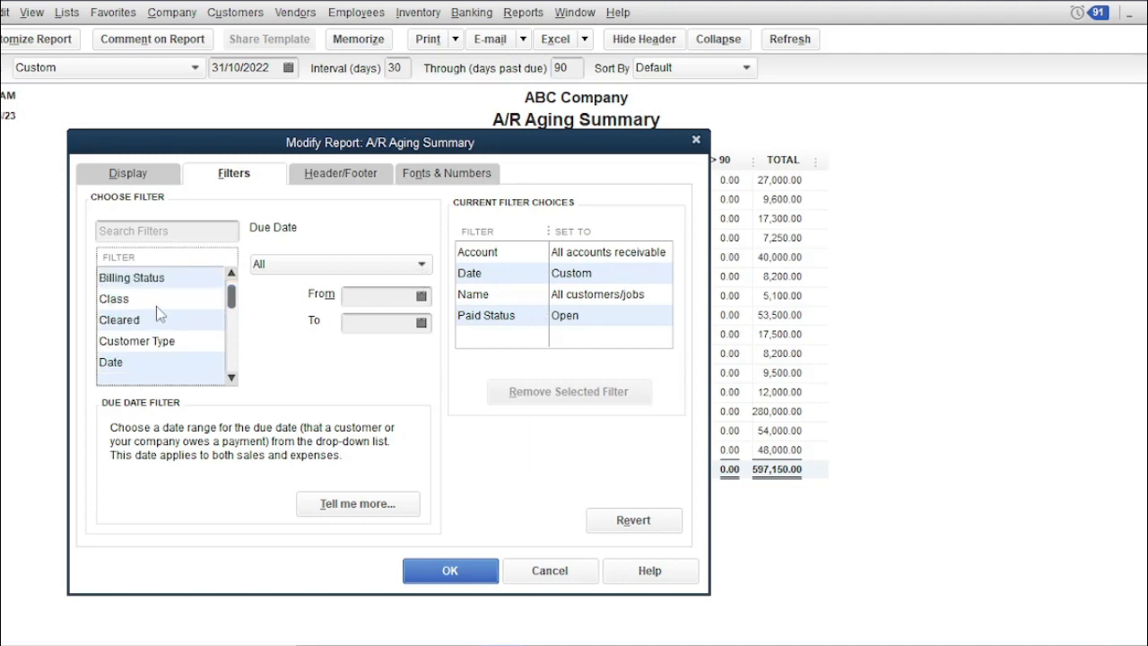
pyautogui.scroll(-1, 157, 312)
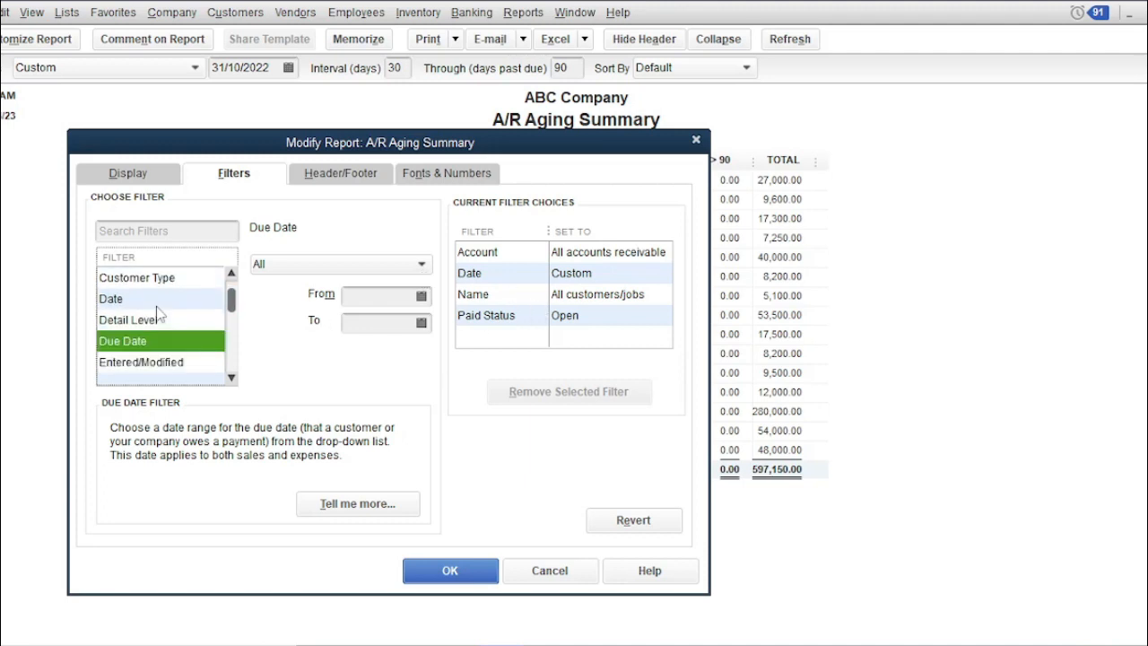
# Set the From date of the Due Date filter to 01/10/2022
pyautogui.click(421, 297)
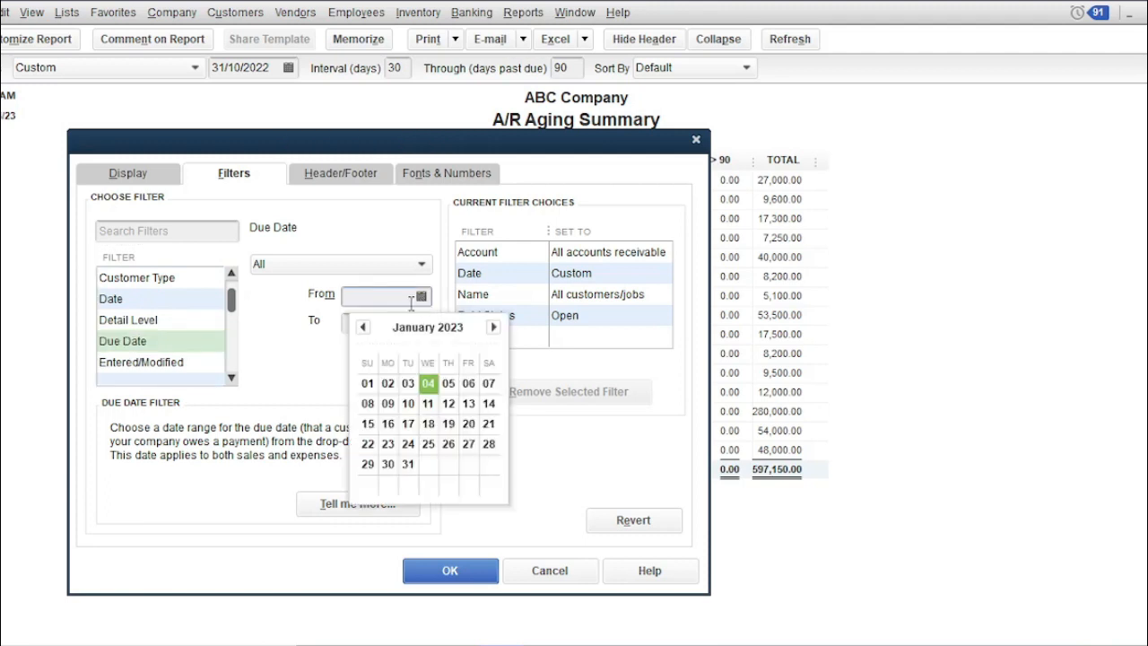
pyautogui.click(322, 377)
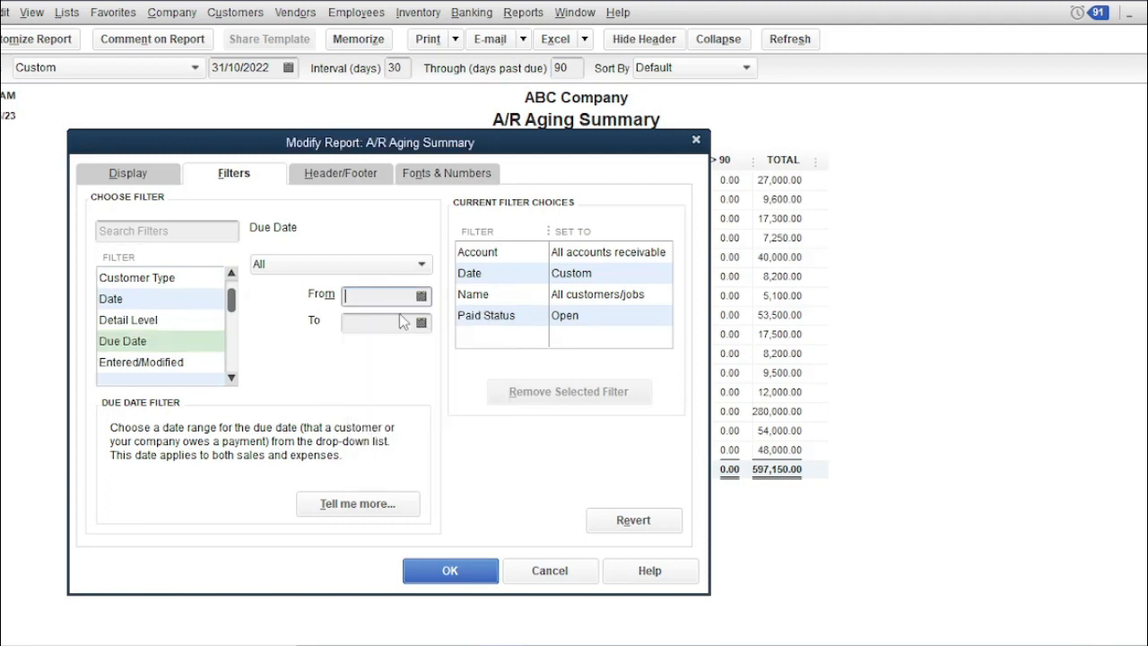
pyautogui.click(422, 296)
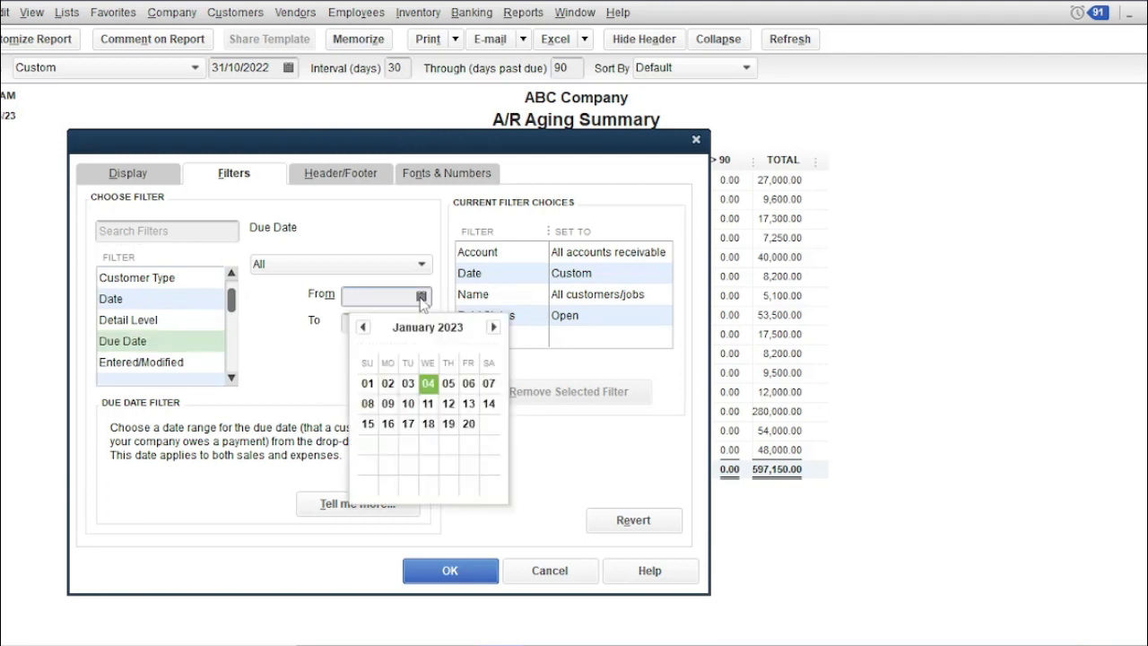
pyautogui.click(363, 328)
pyautogui.click(363, 328)
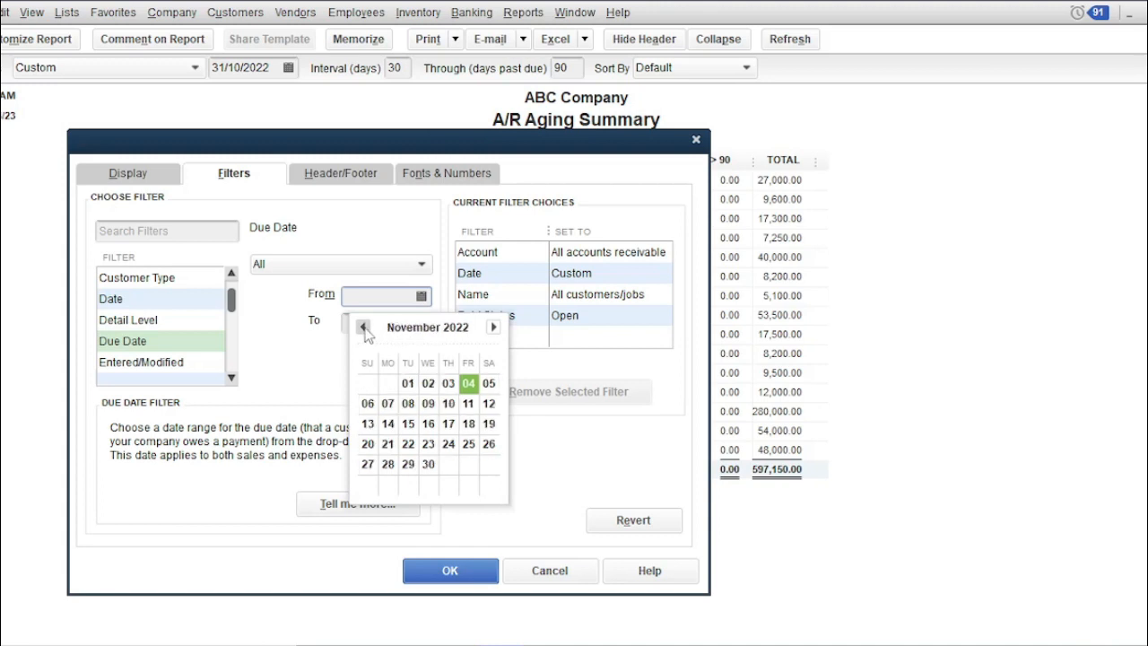
pyautogui.click(363, 327)
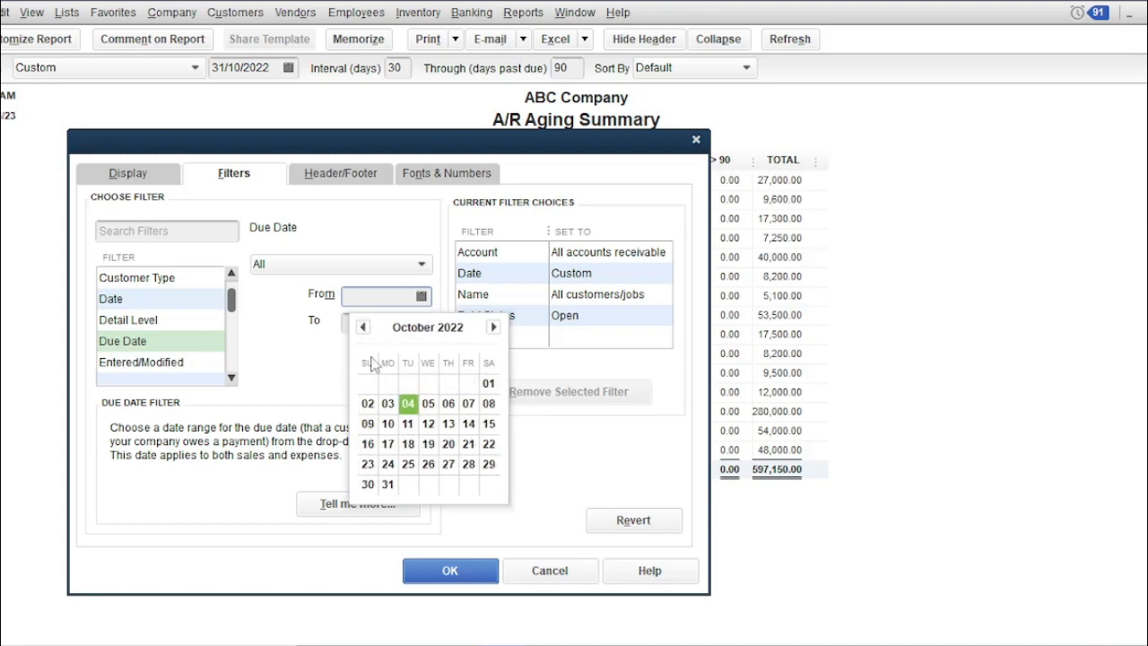
pyautogui.click(489, 383)
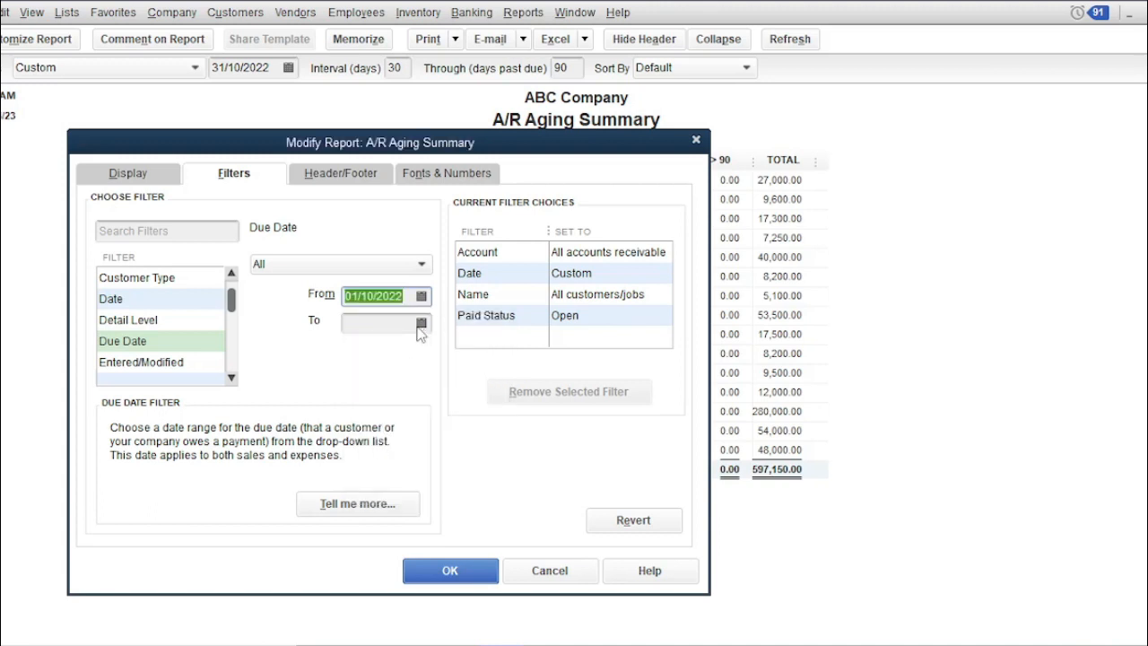
# Set the To date of the A/R Aging Summary's Due Date filter to 30/11/2022
pyautogui.click(420, 324)
pyautogui.click(492, 354)
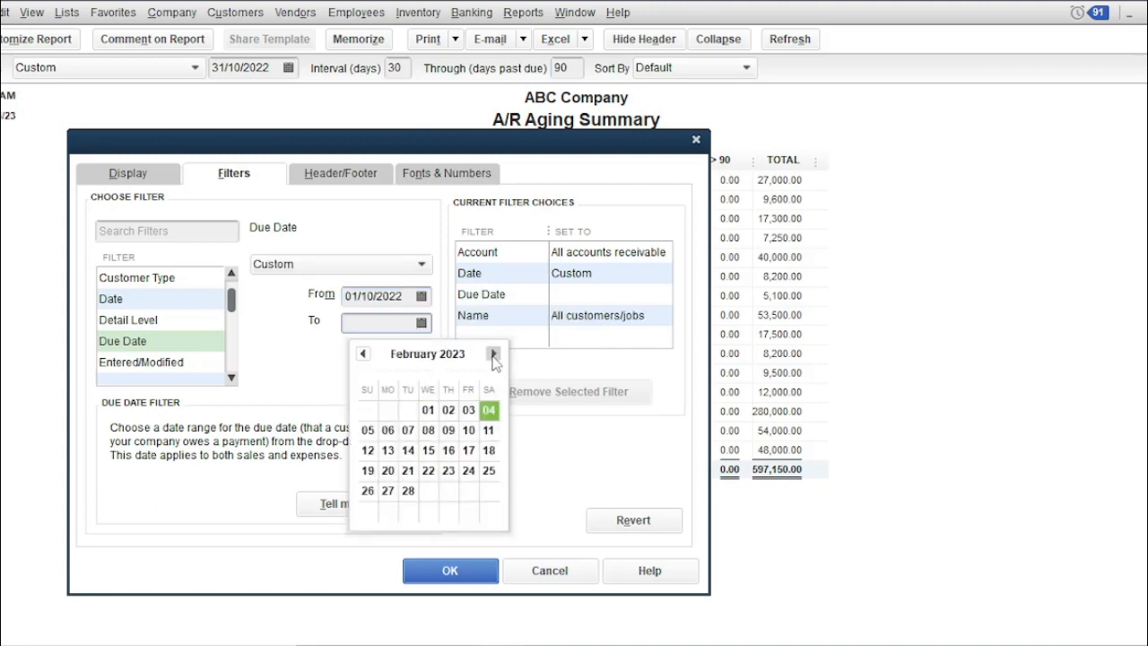
pyautogui.click(363, 353)
pyautogui.click(364, 354)
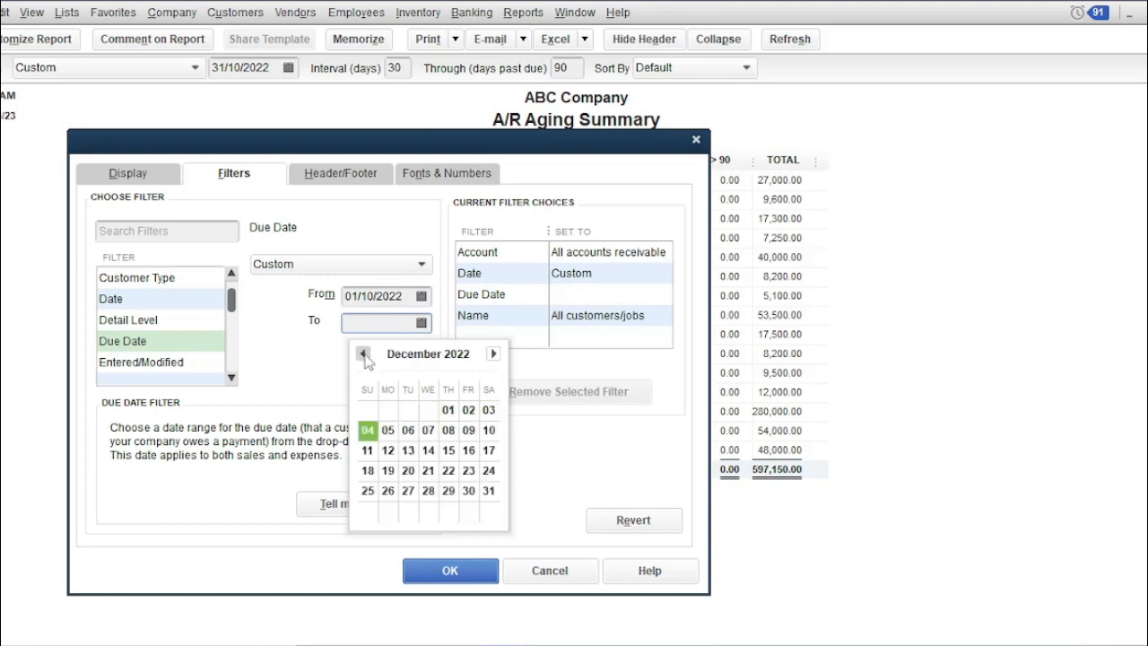
pyautogui.click(364, 353)
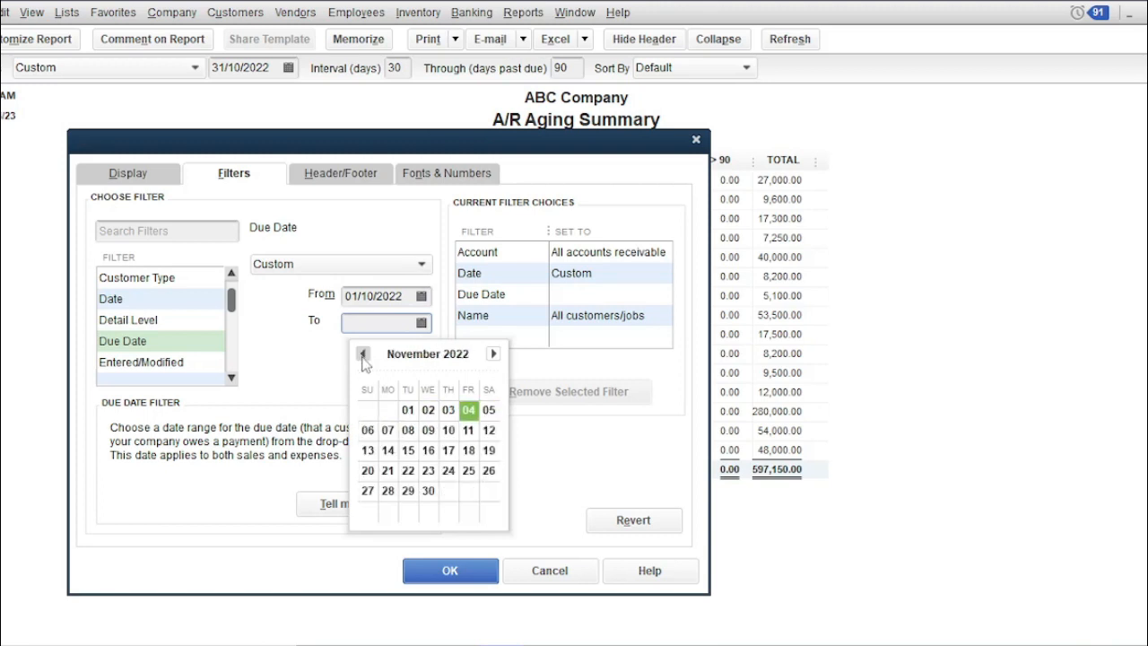
pyautogui.click(430, 492)
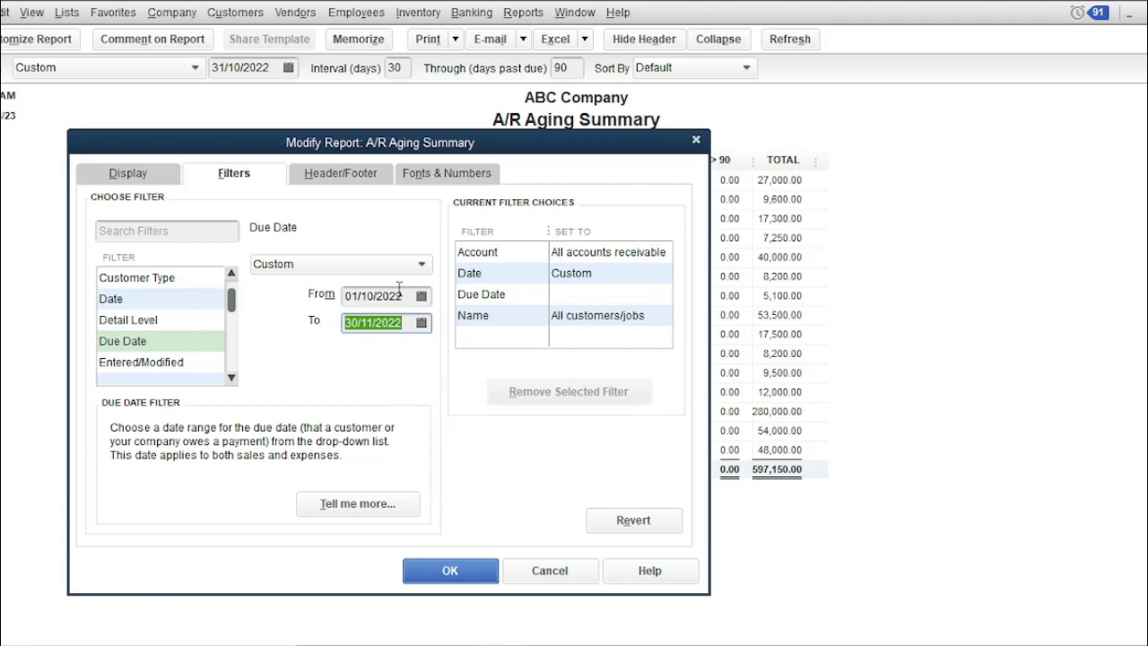
pyautogui.click(567, 298)
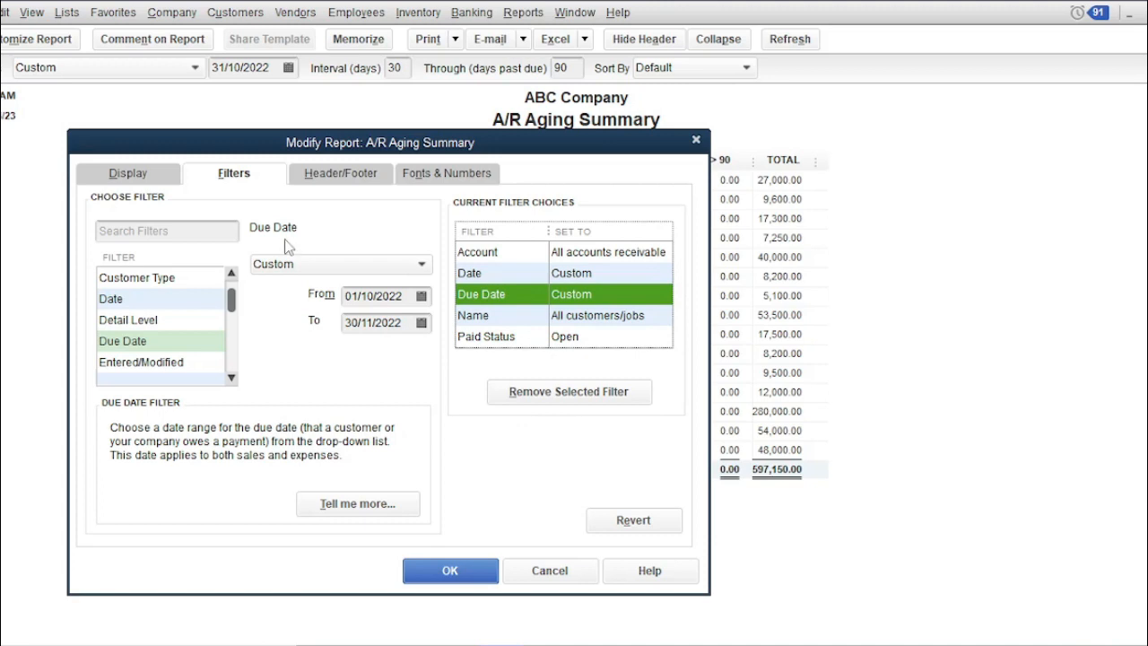
# Change the report title to "A/R Aging Summary (15 days)", keep the 12/31/01 date format, and apply the report modifications
pyautogui.click(348, 175)
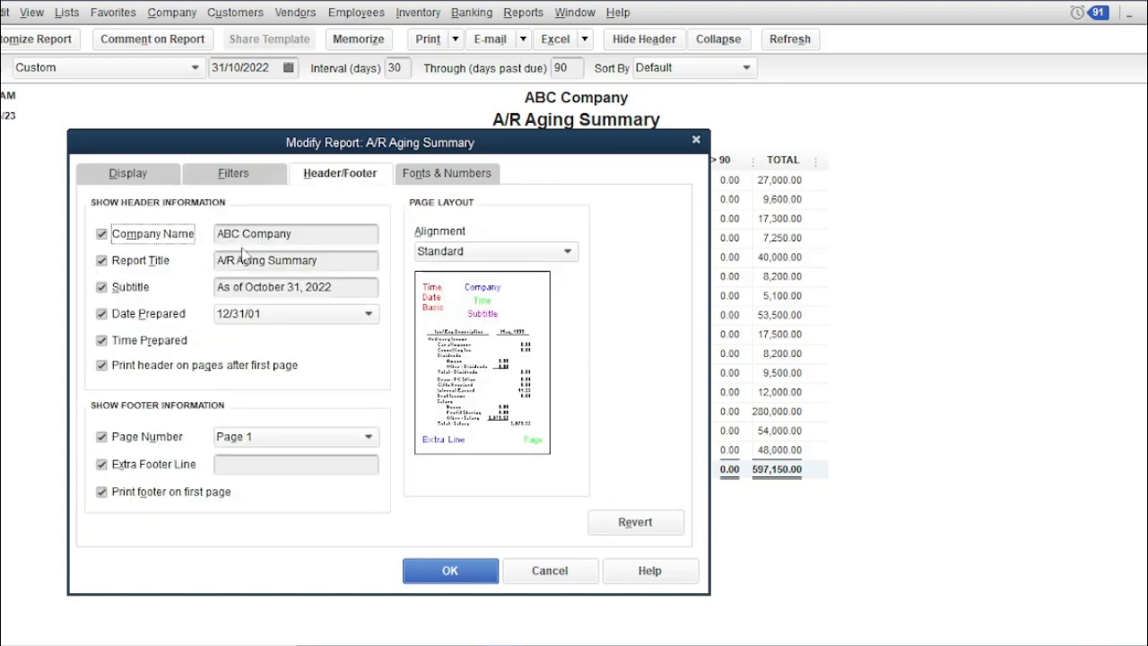
pyautogui.click(337, 261)
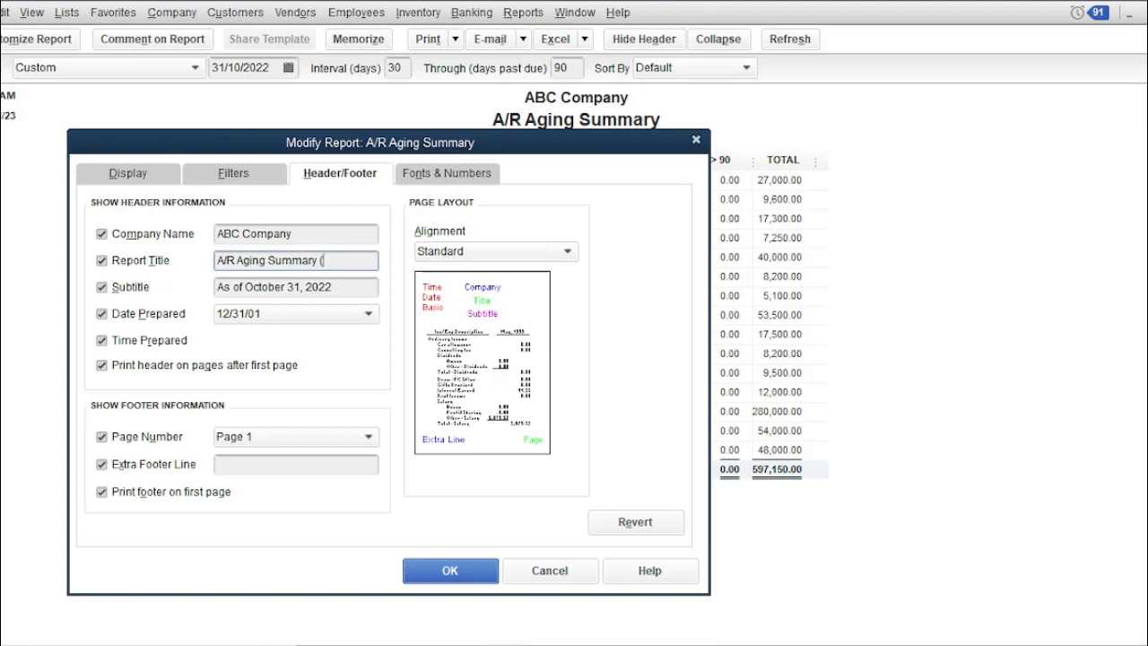
pyautogui.write('(15 days')
pyautogui.click(368, 315)
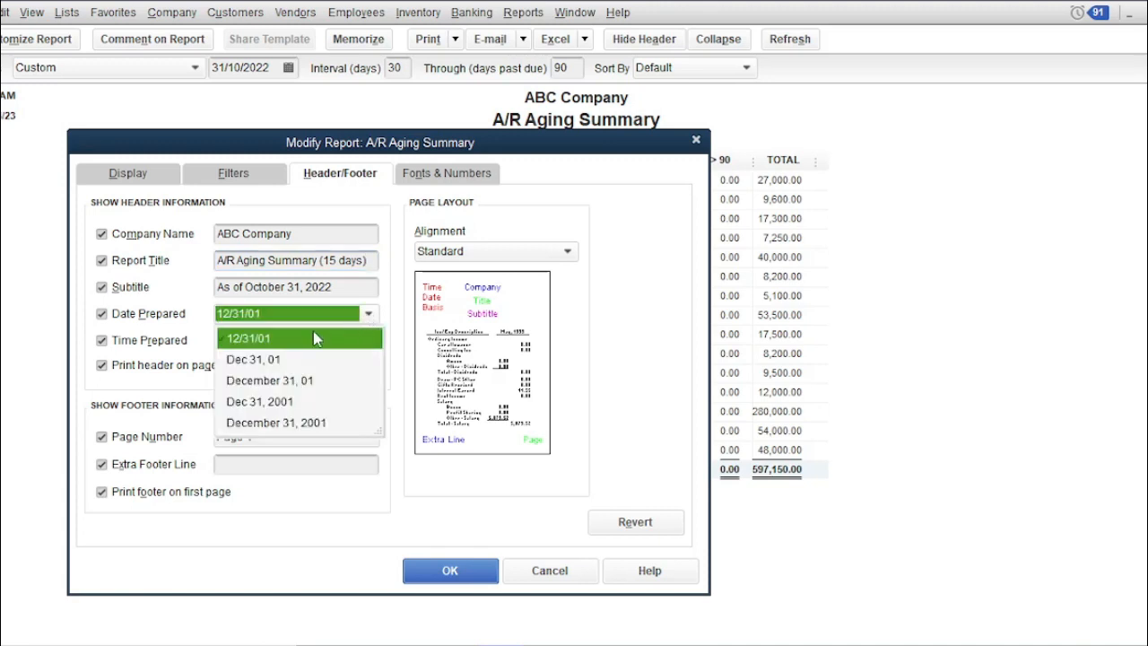
pyautogui.click(313, 342)
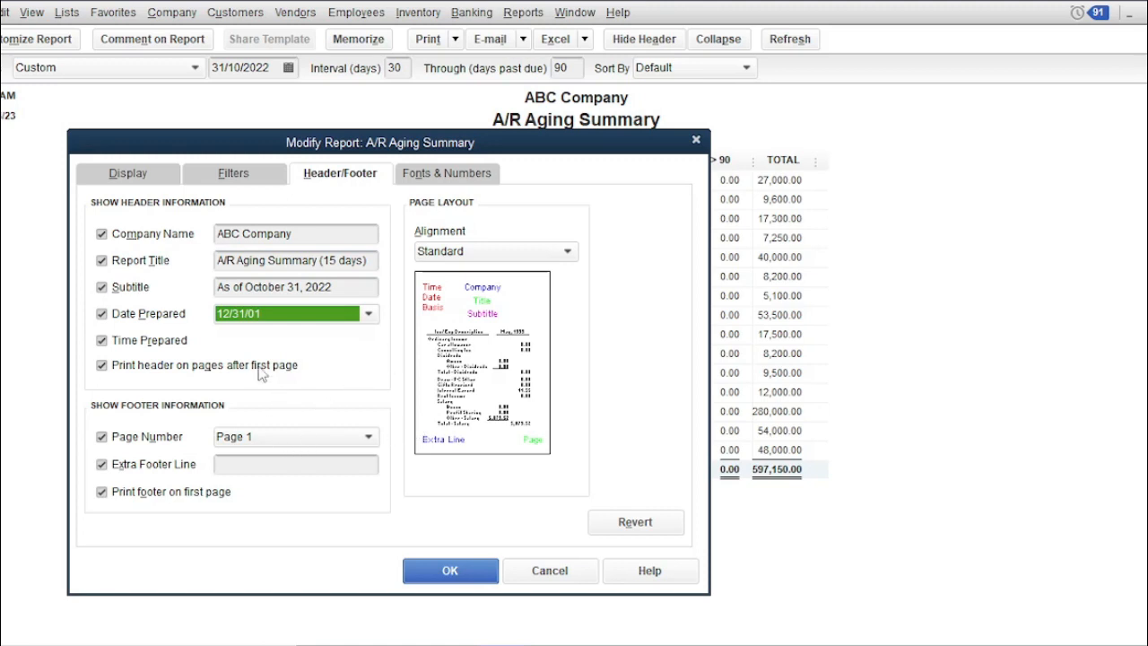
pyautogui.click(435, 179)
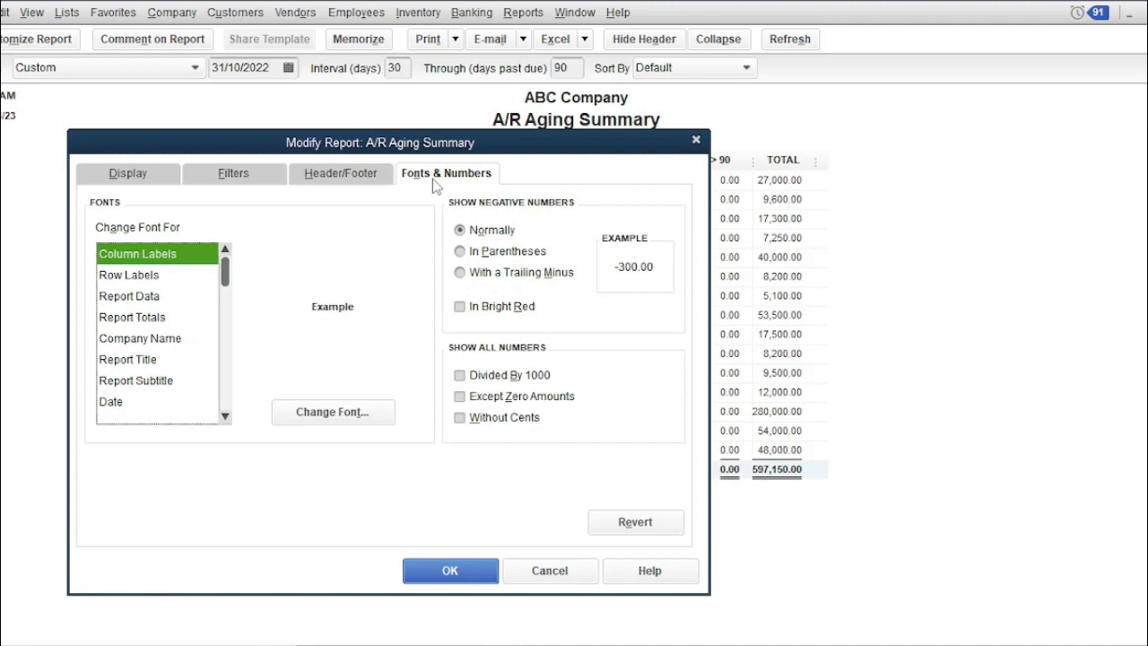
pyautogui.click(449, 574)
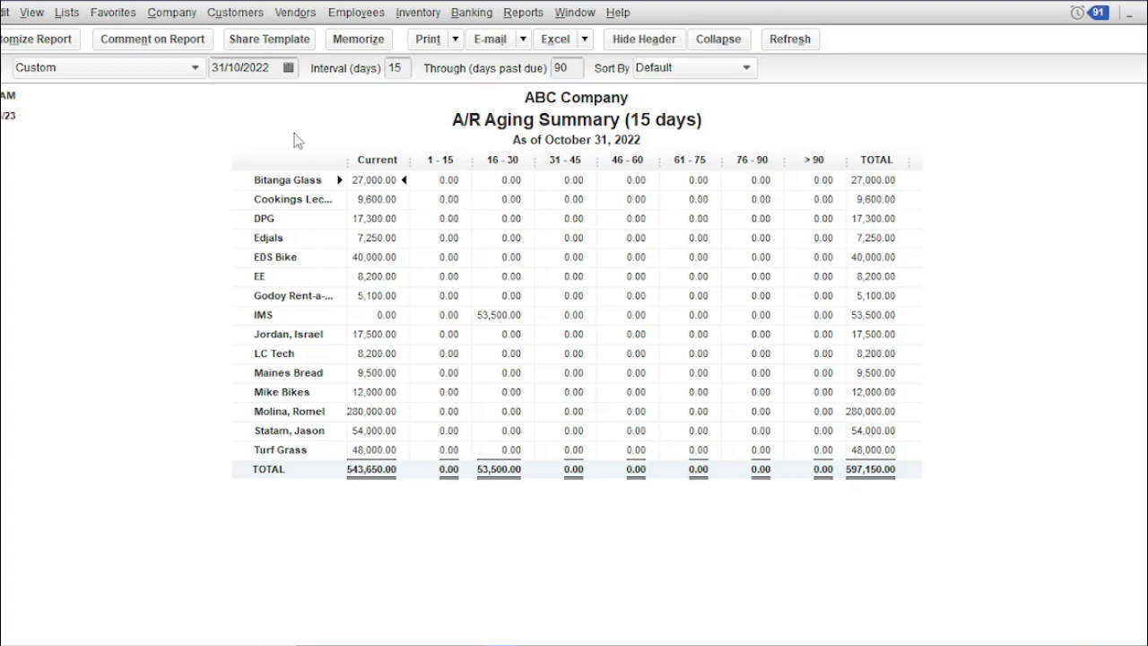
# Memorize the report as "A/R Aging Summary (15 days)" in the Customers memorized report group
pyautogui.click(363, 41)
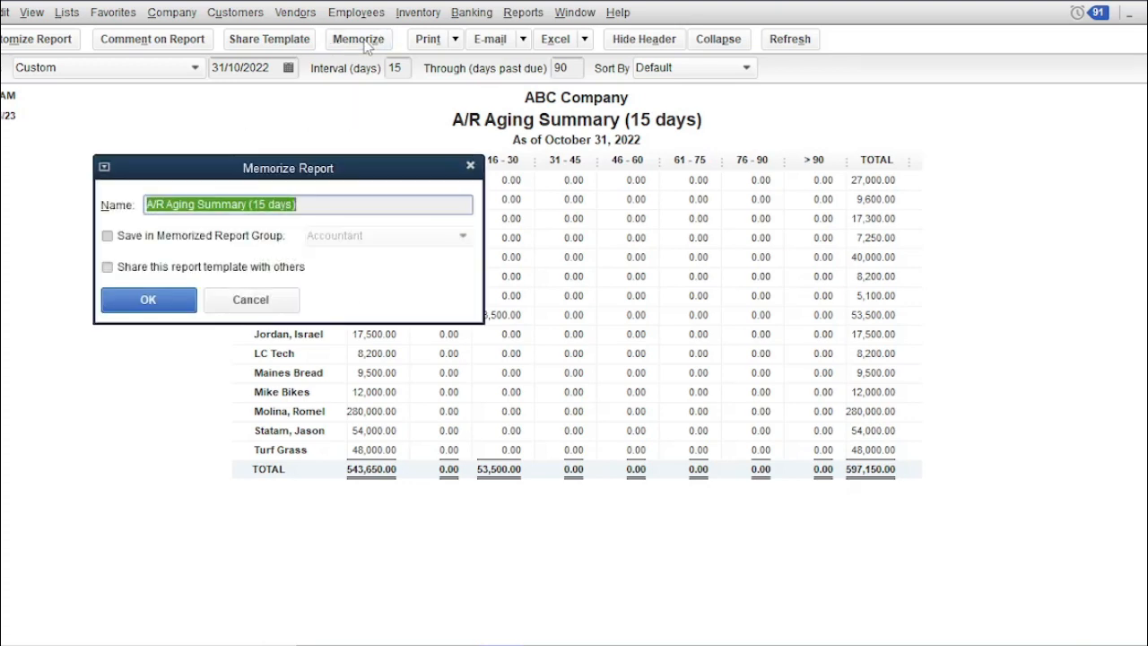
pyautogui.click(305, 204)
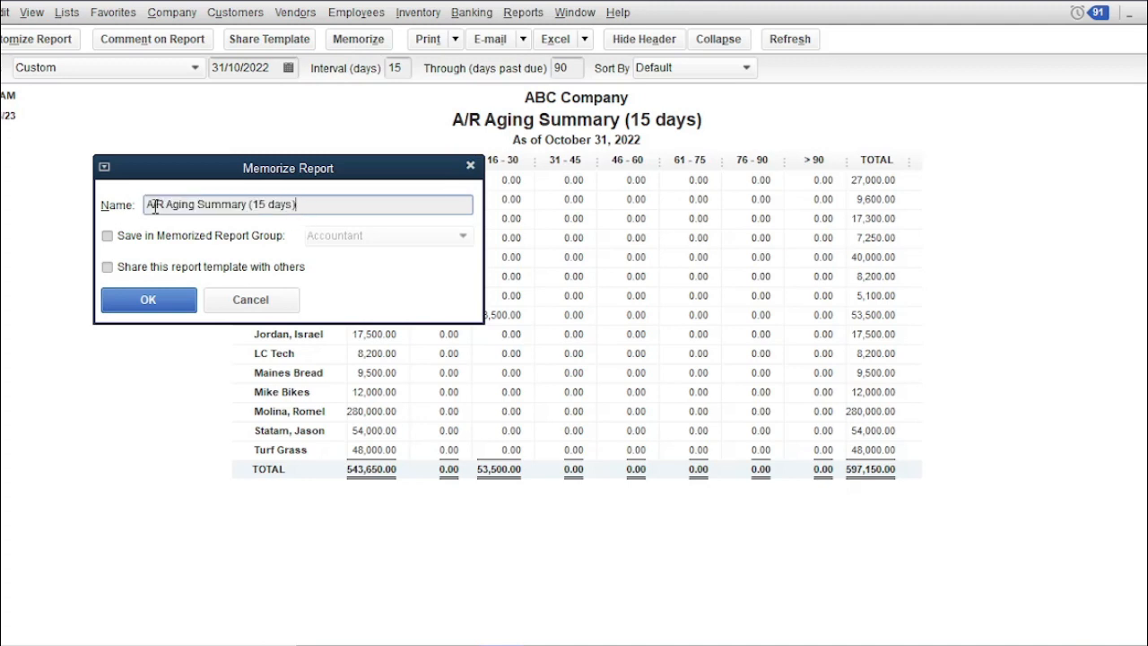
pyautogui.click(107, 237)
pyautogui.click(107, 237)
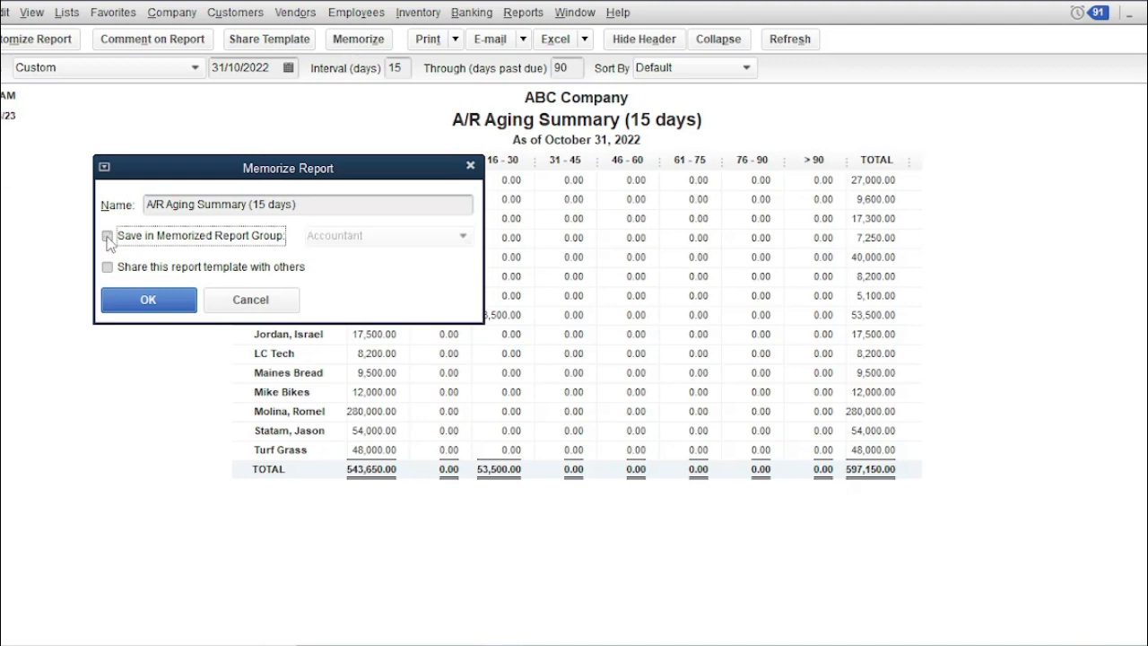
pyautogui.click(108, 237)
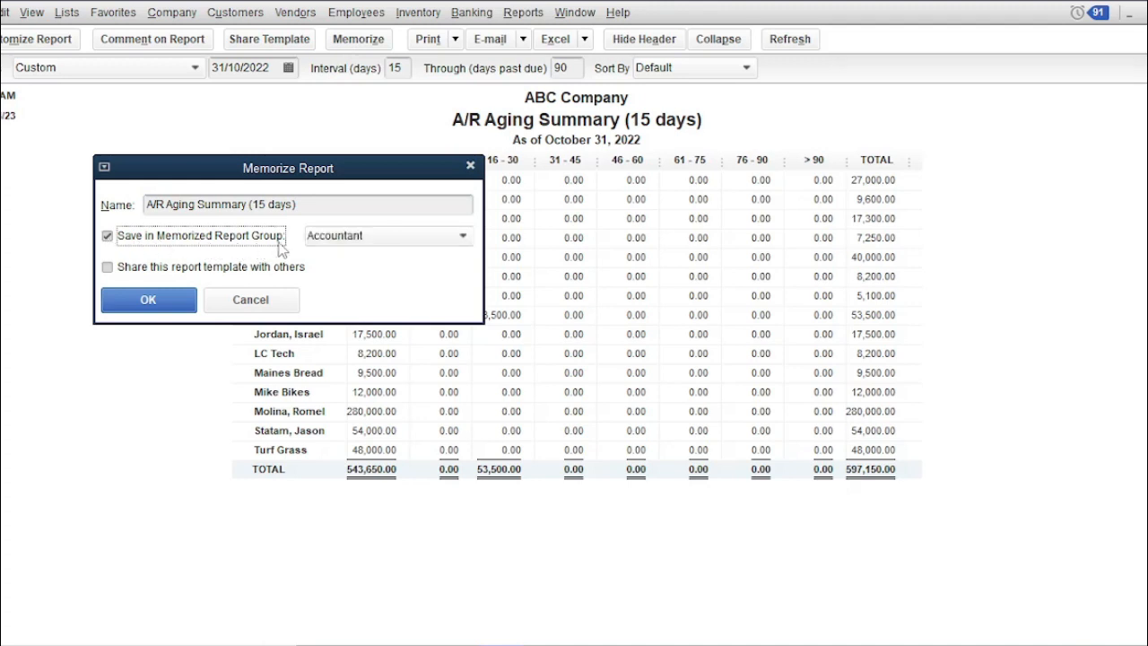
pyautogui.click(463, 239)
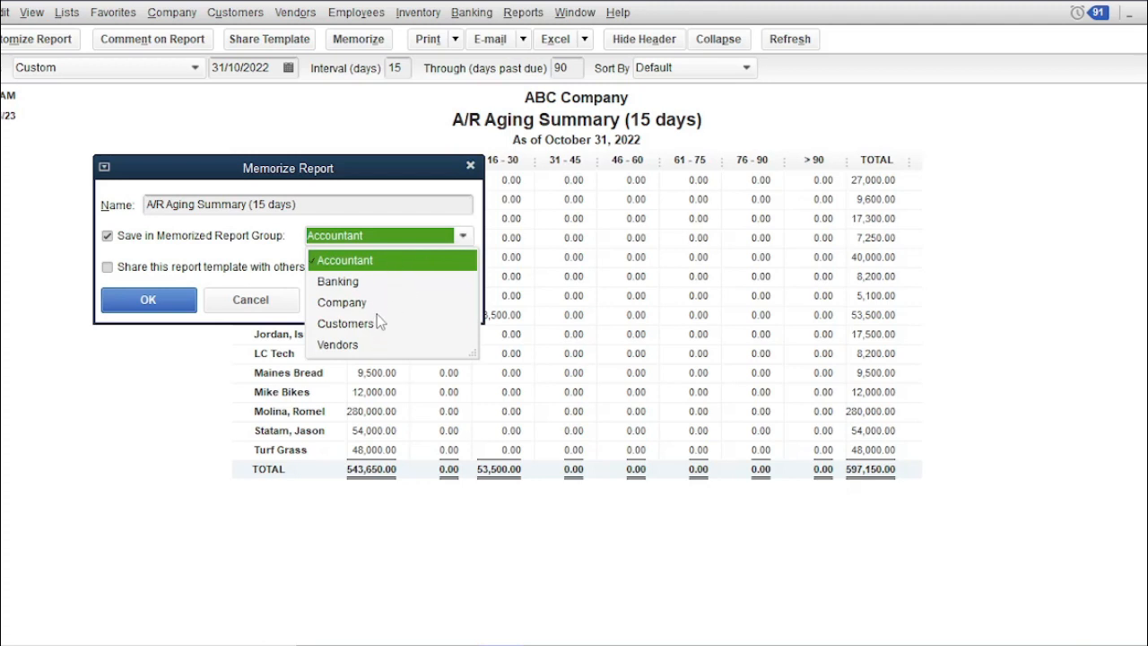
pyautogui.click(328, 322)
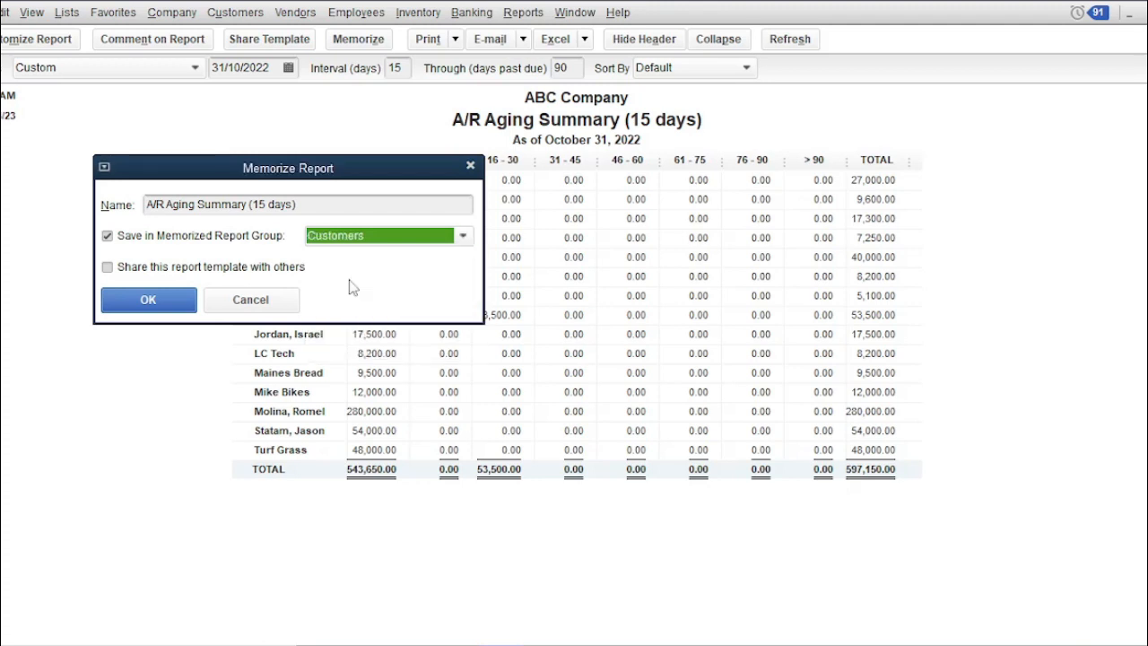
pyautogui.click(168, 300)
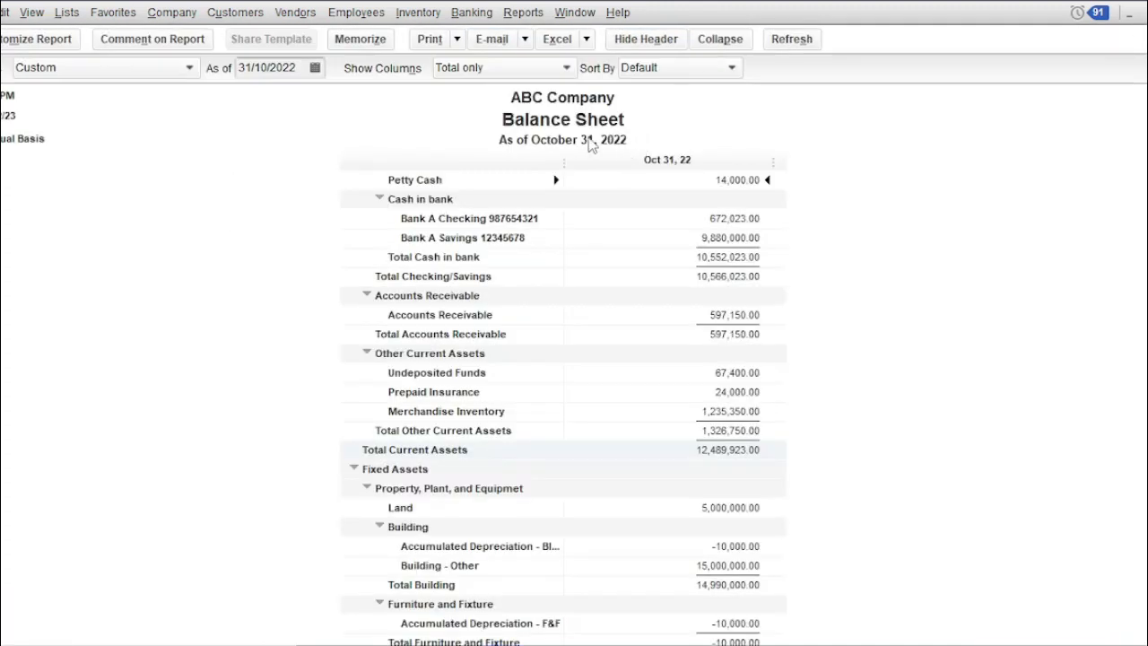
# Open the memorized report "A/R Aging Summary (15 days)" from the Customers group
pyautogui.click(524, 12)
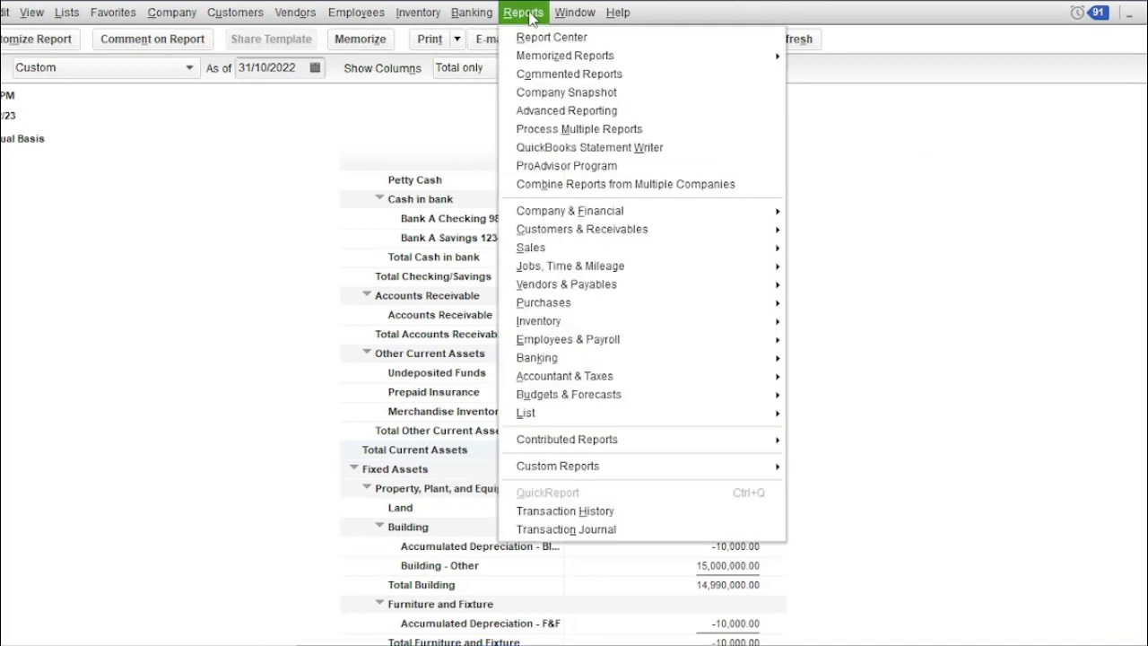
pyautogui.moveTo(702, 59)
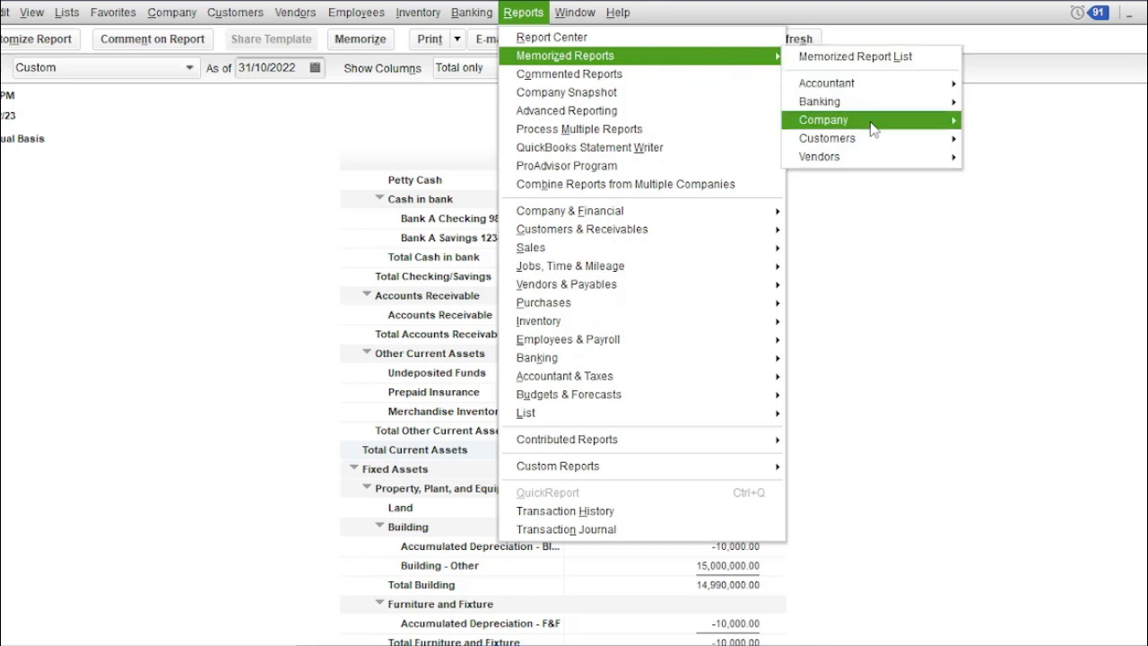
pyautogui.moveTo(888, 142)
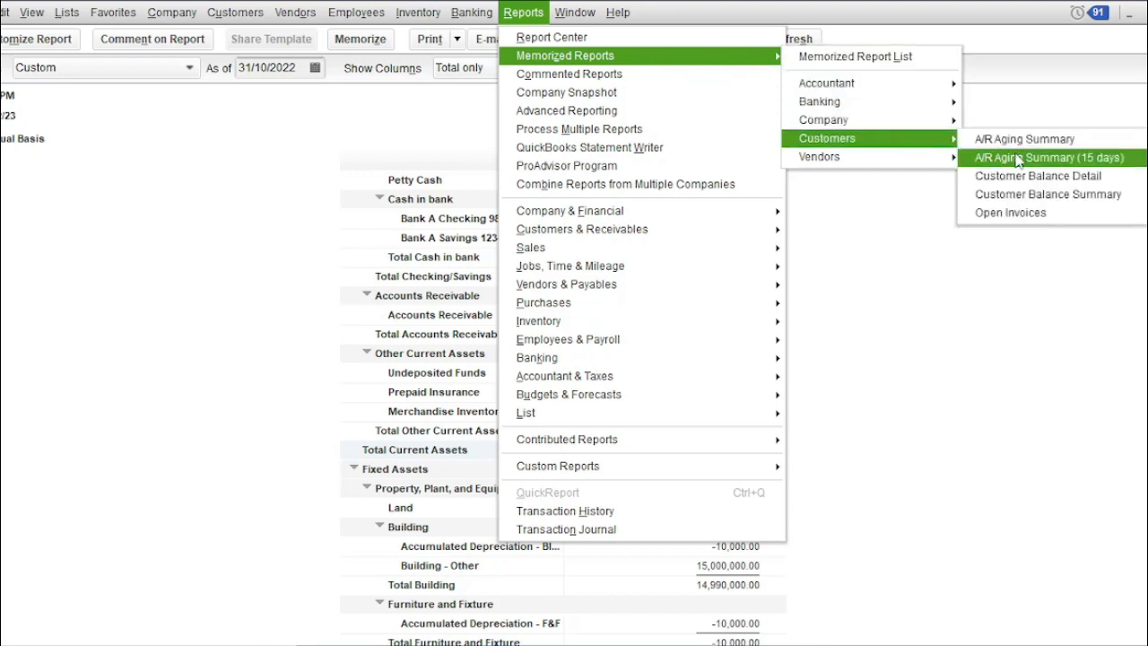
pyautogui.click(1083, 167)
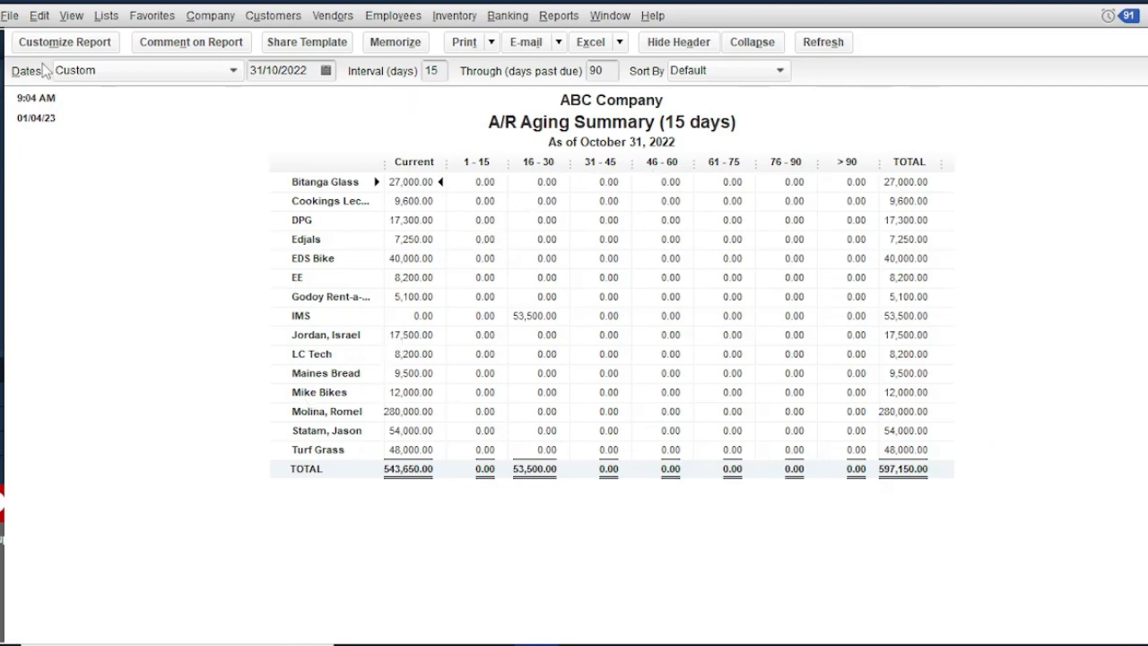
pyautogui.click(13, 18)
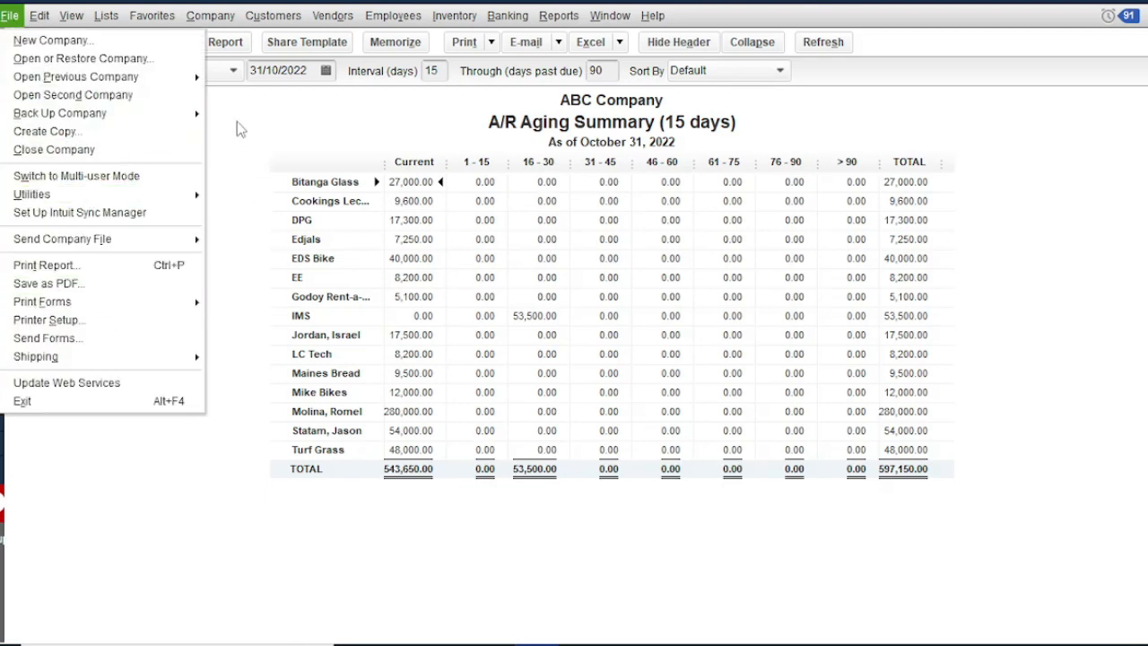
pyautogui.moveTo(135, 122)
pyautogui.click(389, 133)
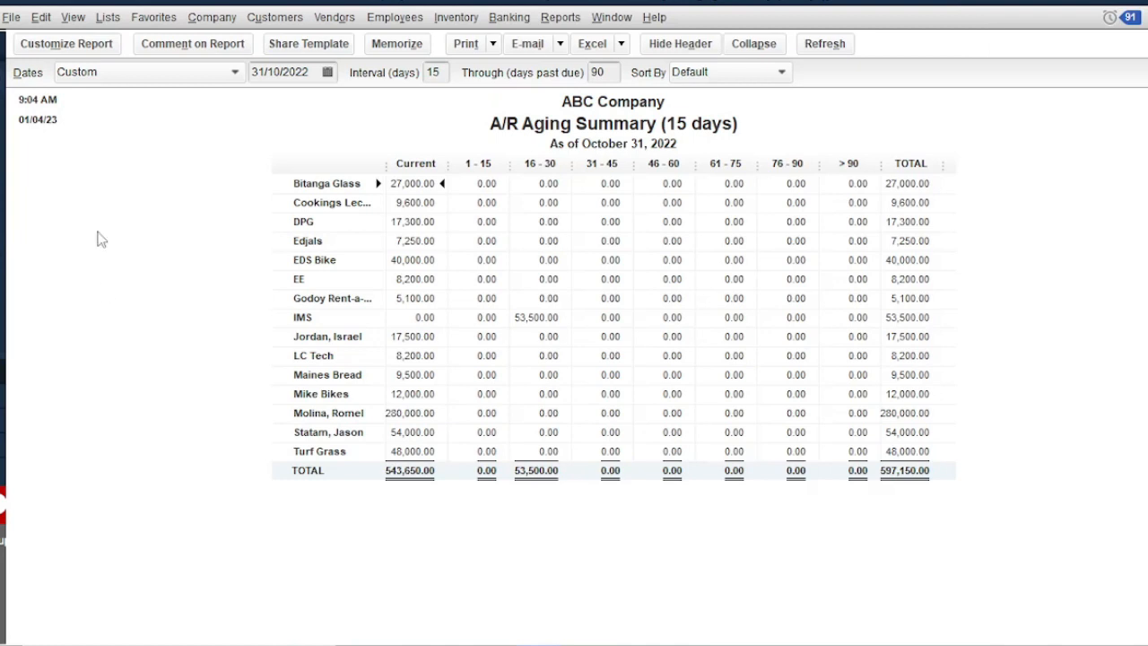
# Start creating a local backup of the company file and proceed to the backup options
pyautogui.click(12, 19)
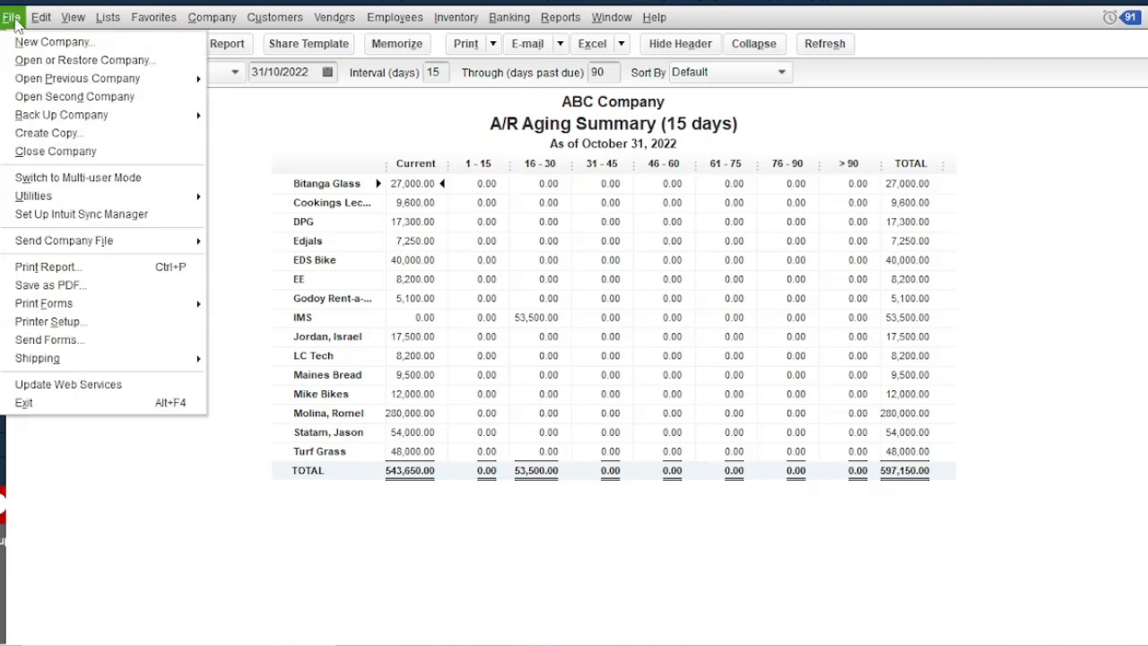
pyautogui.moveTo(79, 117)
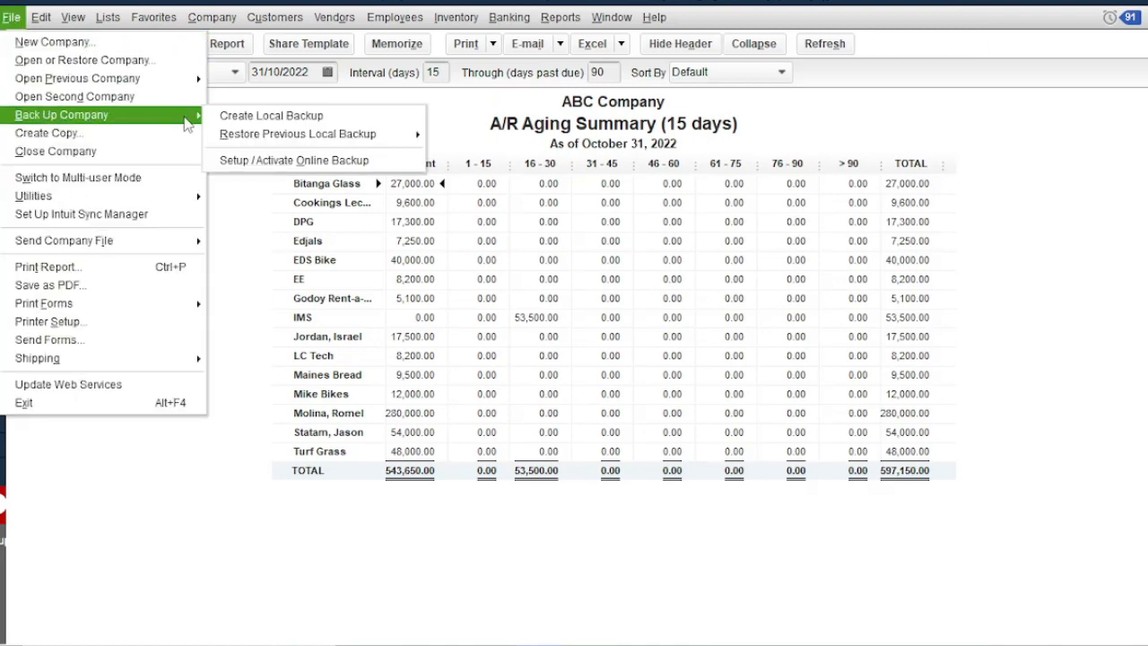
pyautogui.click(287, 120)
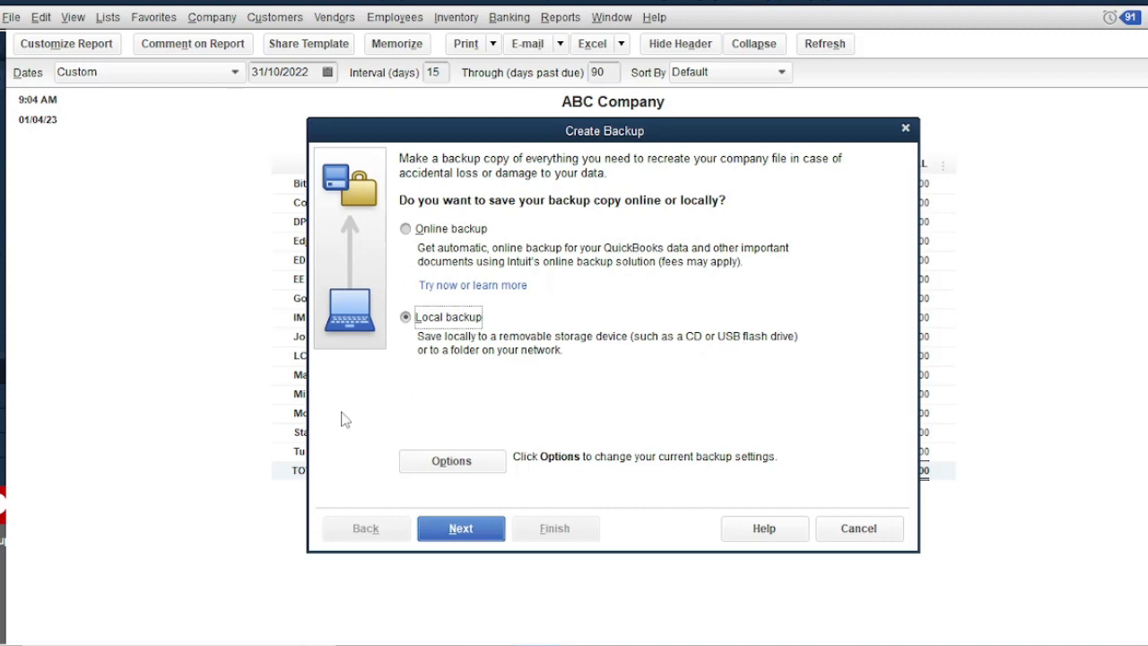
pyautogui.click(475, 530)
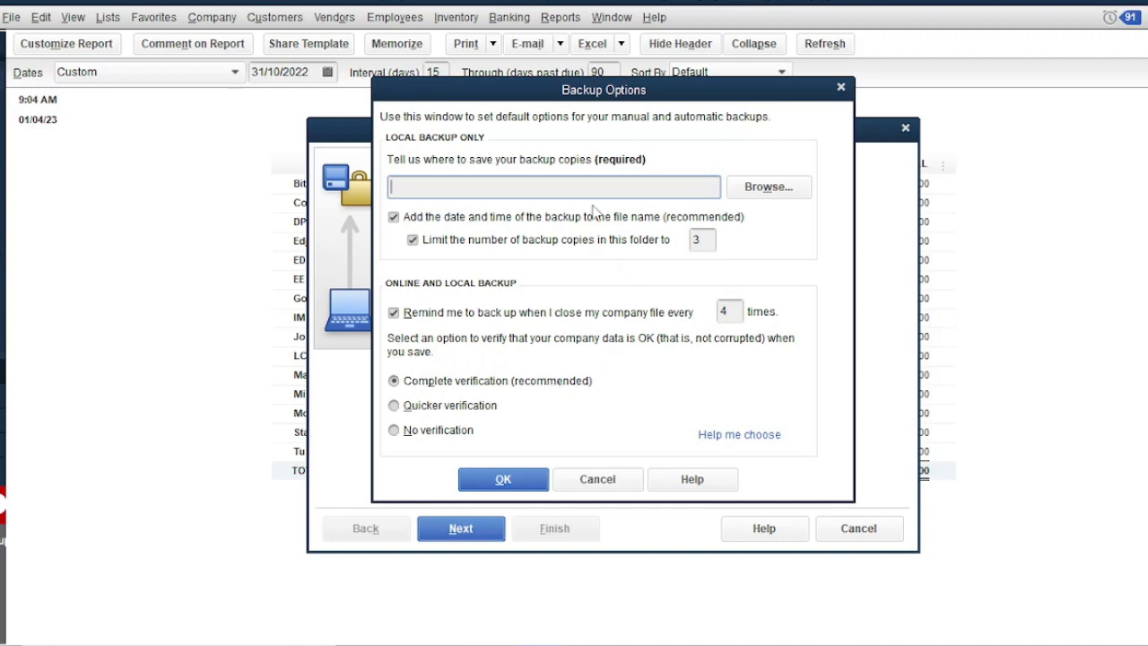
# Set the backup location to the QB Backup folder on drive D: and accept the backup options with complete verification
pyautogui.click(781, 194)
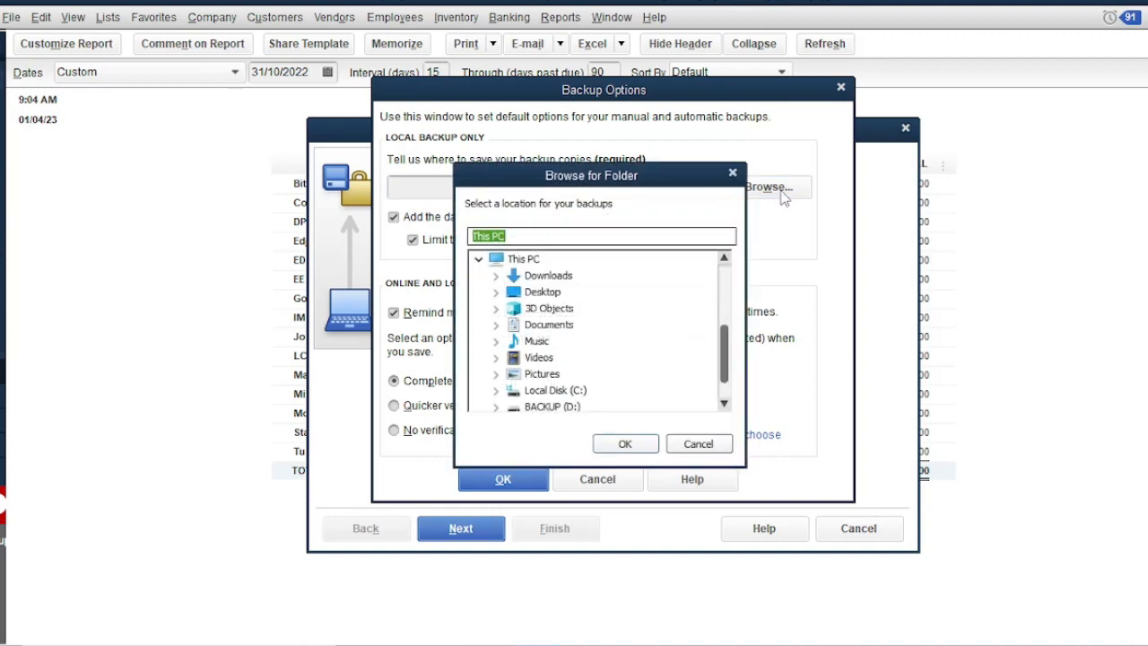
pyautogui.scroll(-1, 616, 355)
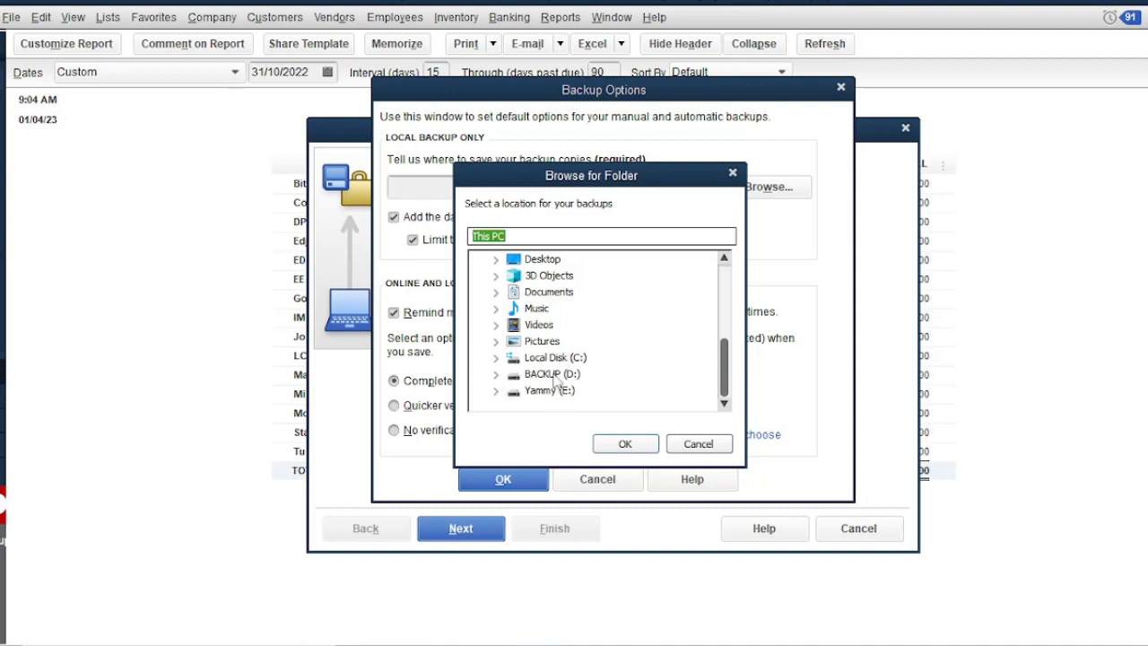
pyautogui.click(496, 377)
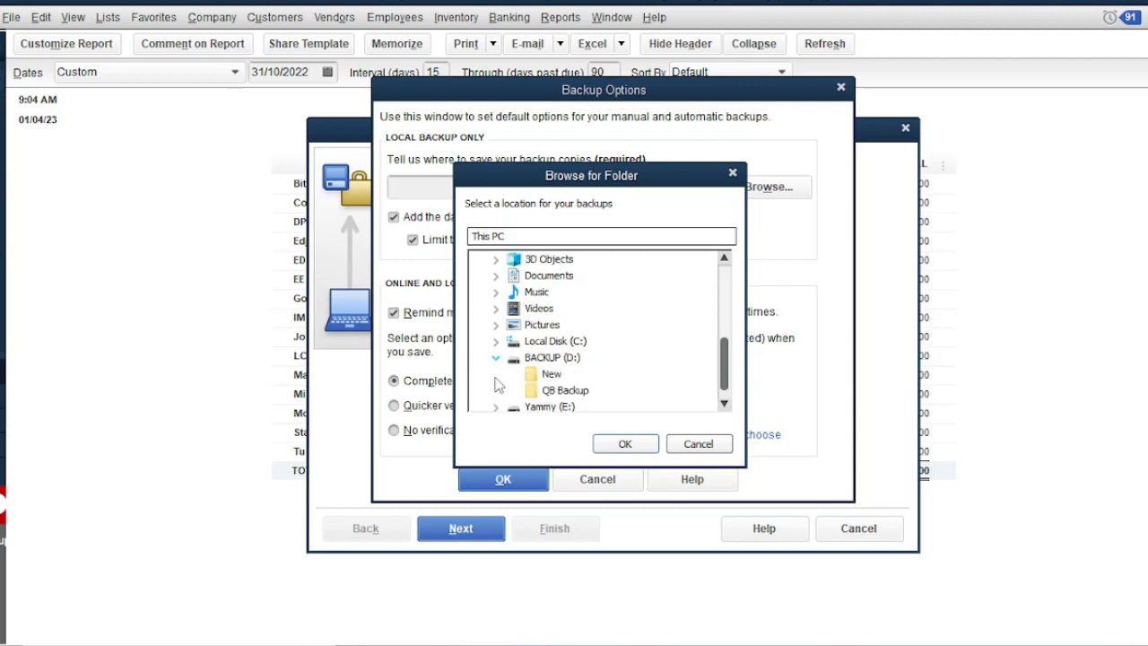
pyautogui.click(566, 392)
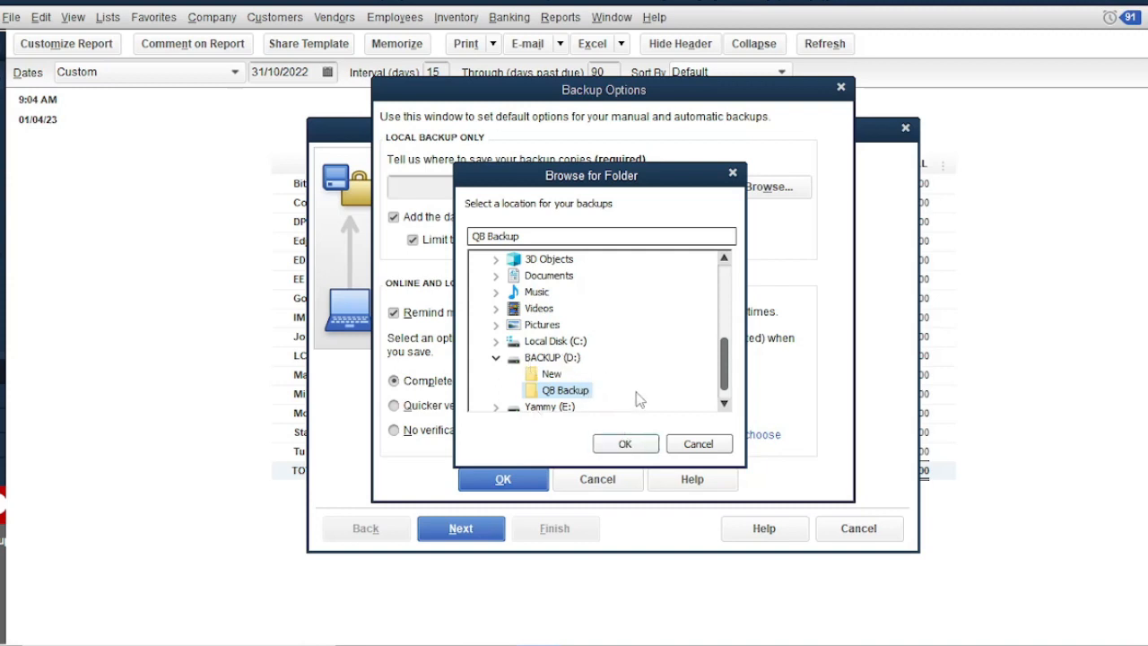
pyautogui.click(625, 445)
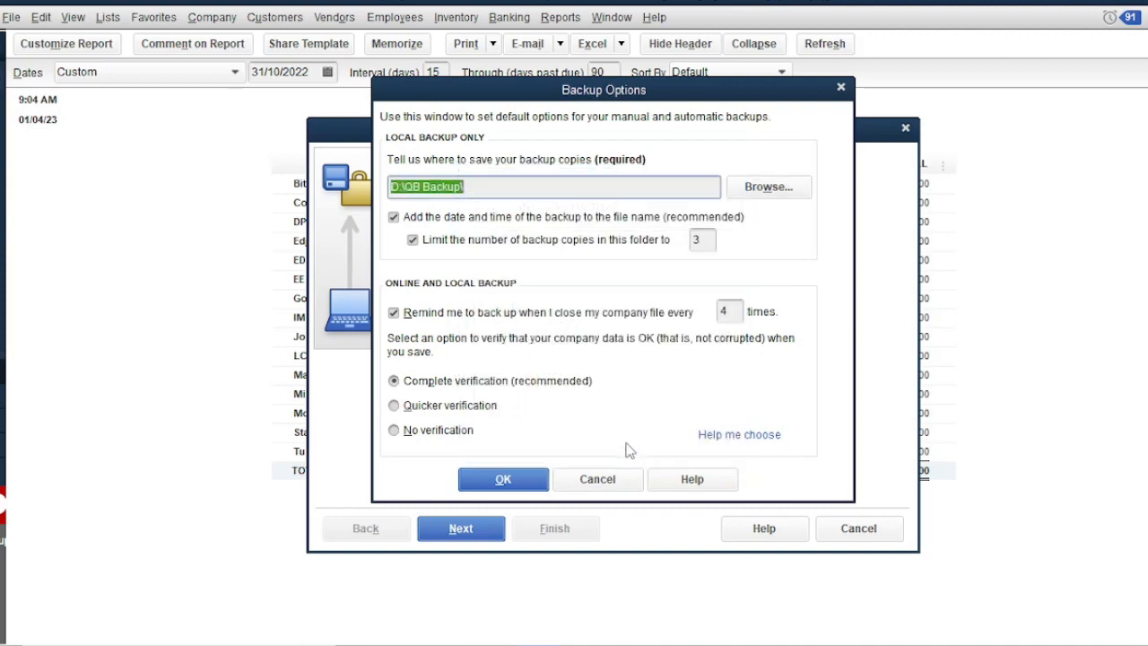
pyautogui.click(497, 186)
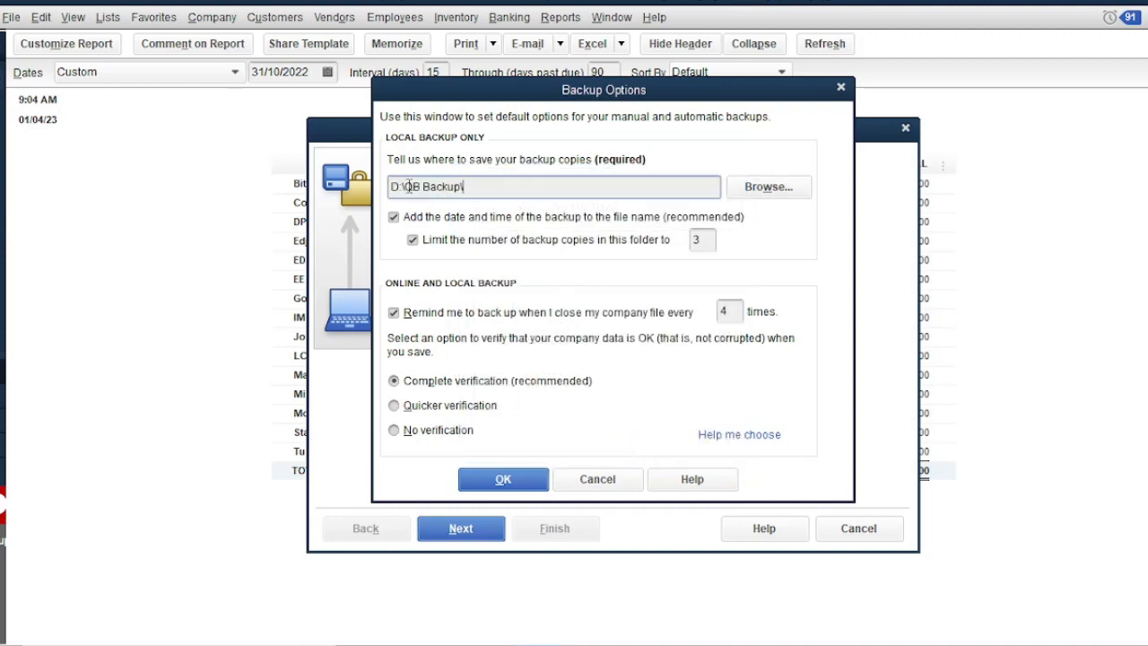
pyautogui.click(519, 481)
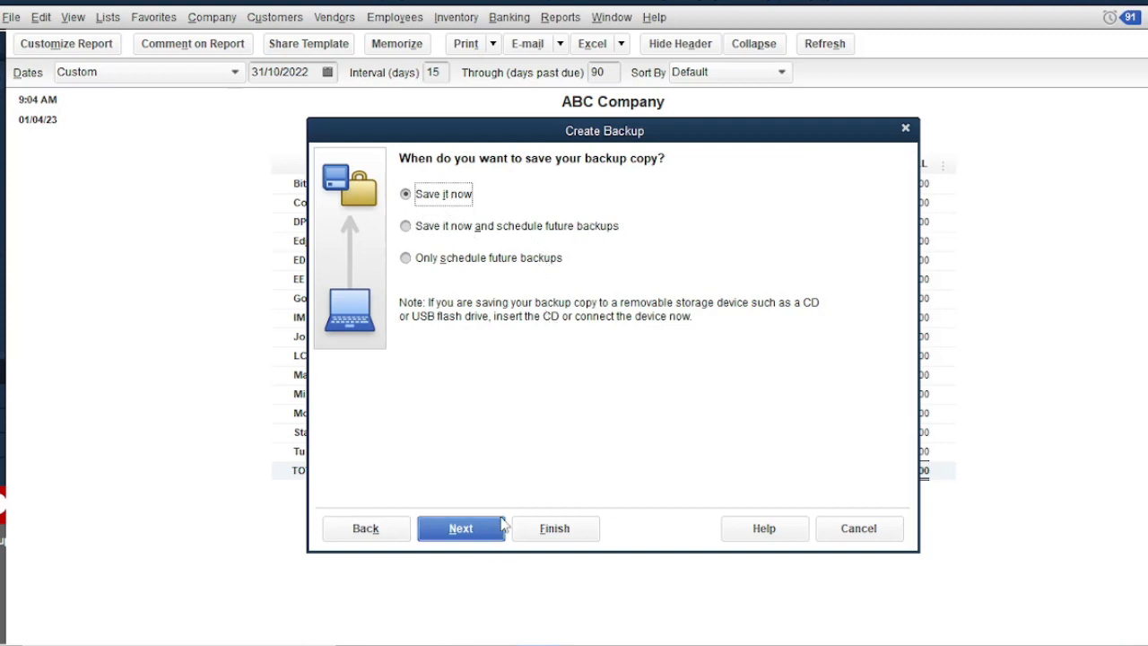
# Choose to save the backup immediately and store it in QB Backup as "ABC Company (Backup Jan 04,2023 09 38 AM)"
pyautogui.click(461, 529)
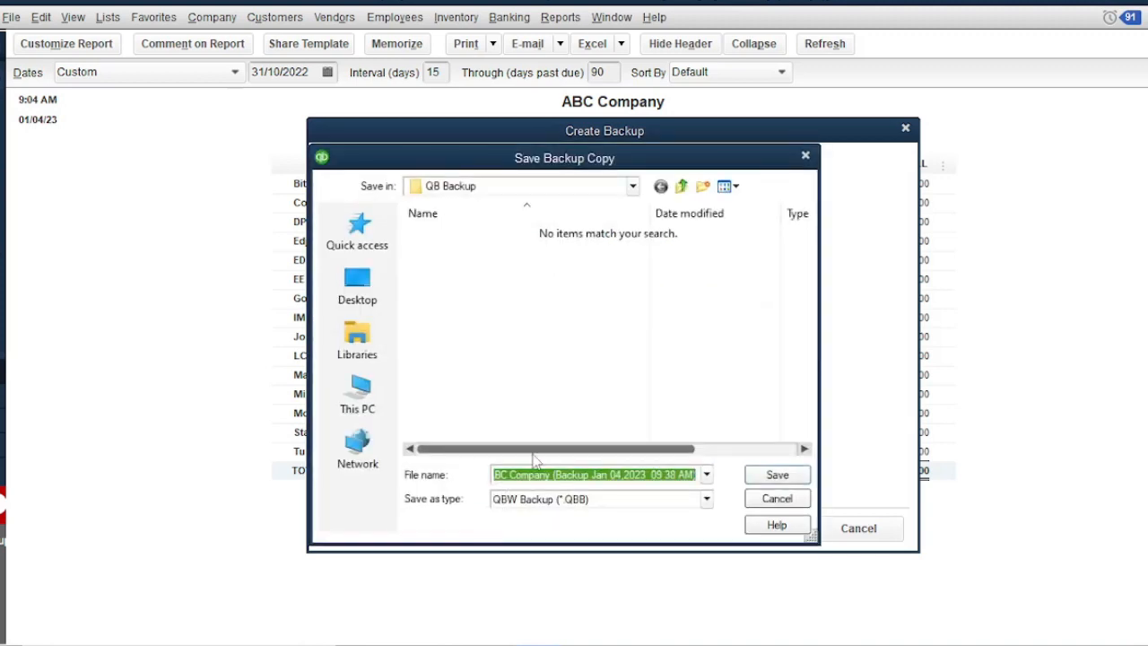
pyautogui.click(573, 475)
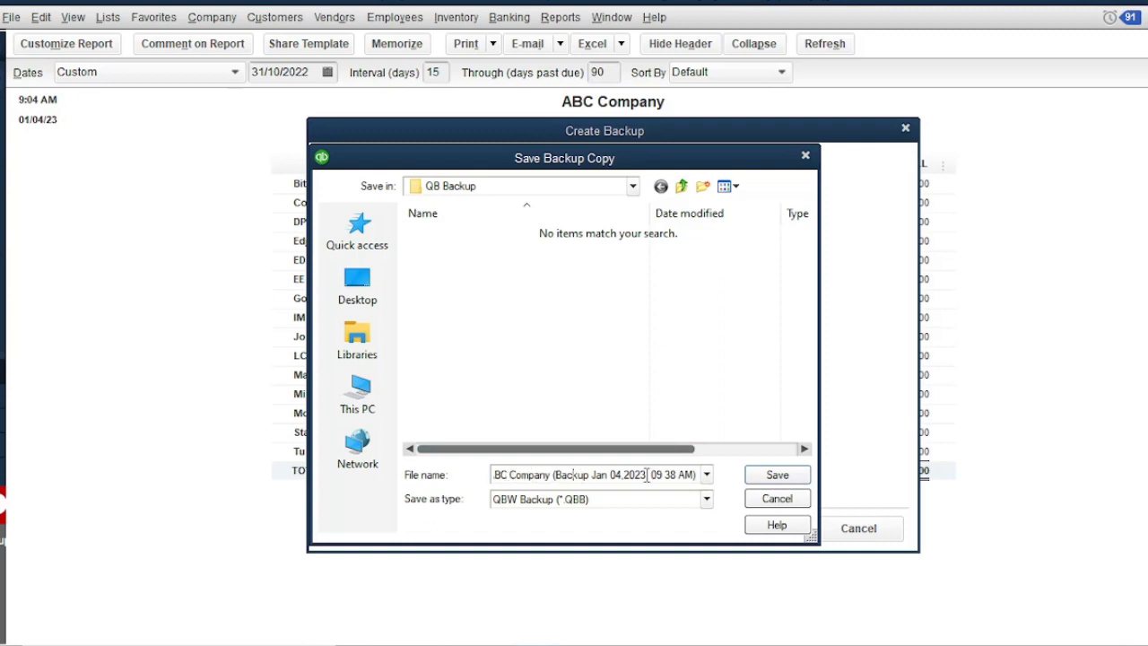
pyautogui.click(696, 476)
pyautogui.press('Home')
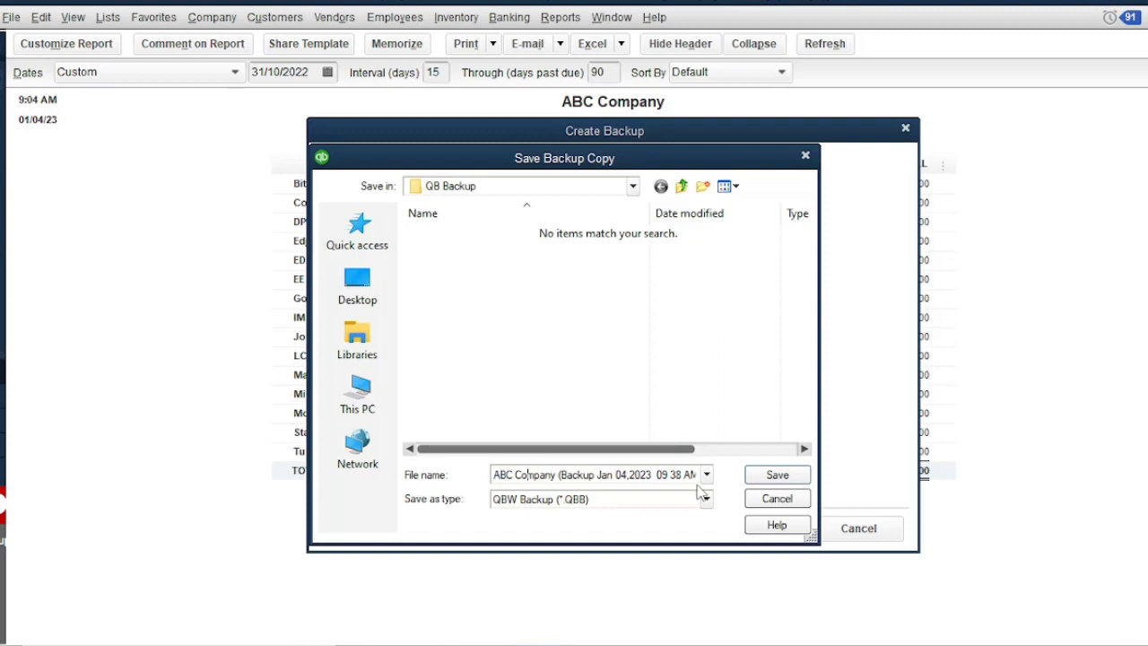
pyautogui.press('Right')
pyautogui.press('Right')
pyautogui.press('Right')
pyautogui.press('Right')
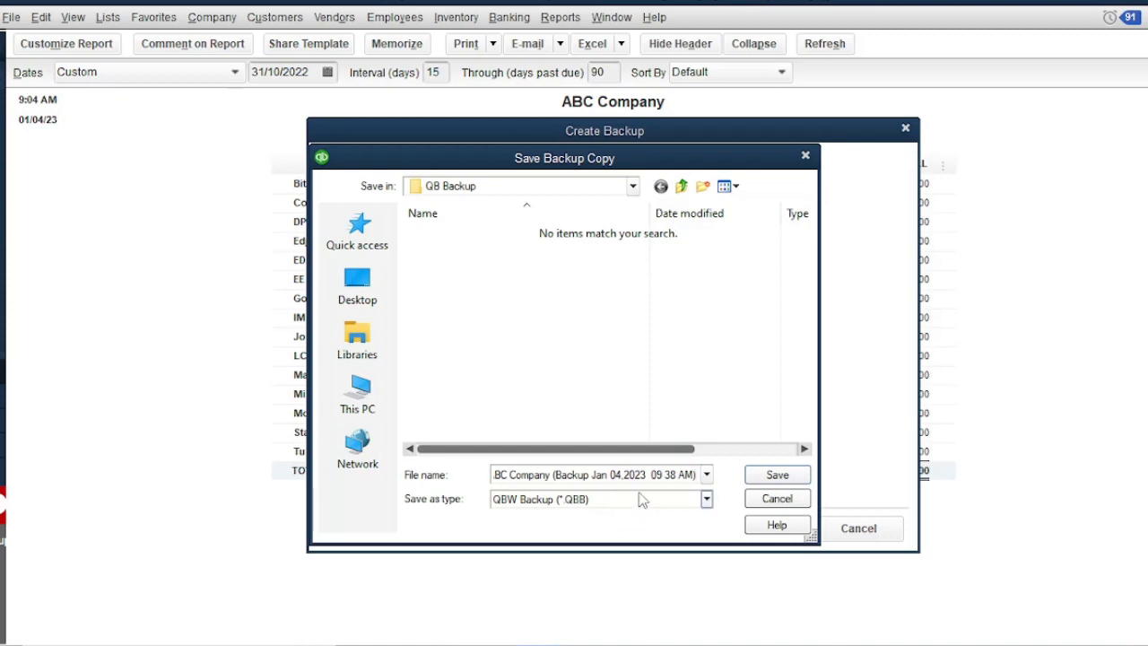
pyautogui.click(777, 476)
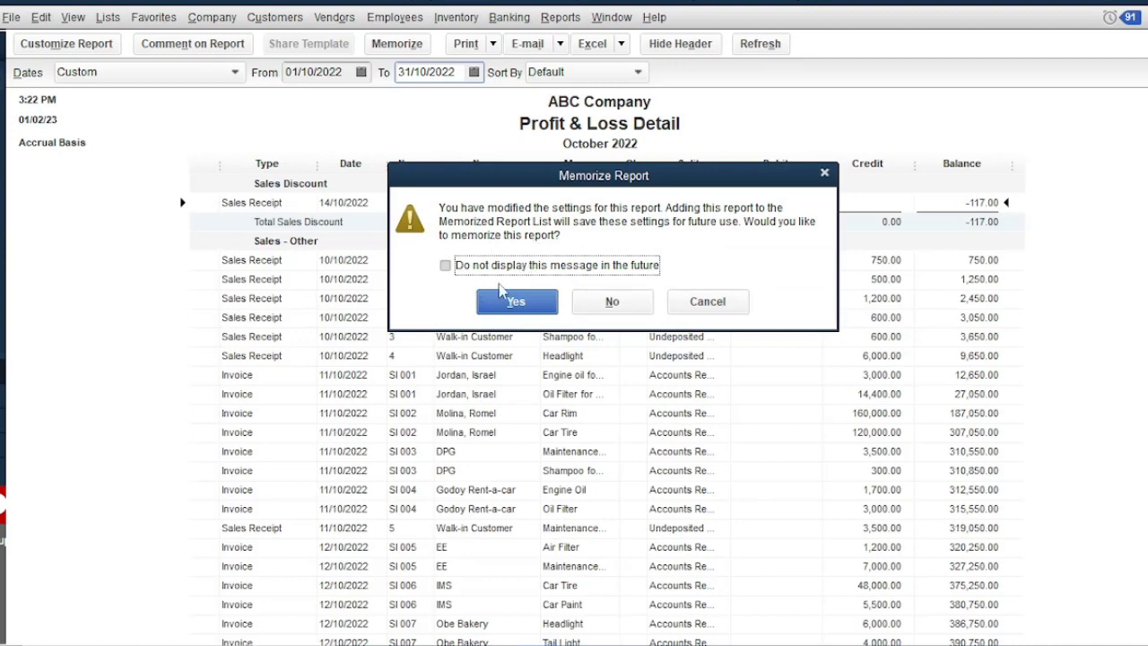
# Memorize the October 2022 Profit & Loss Detail report under its default name, decline memorizing Profit & Loss, and acknowledge the completed backup
pyautogui.click(518, 305)
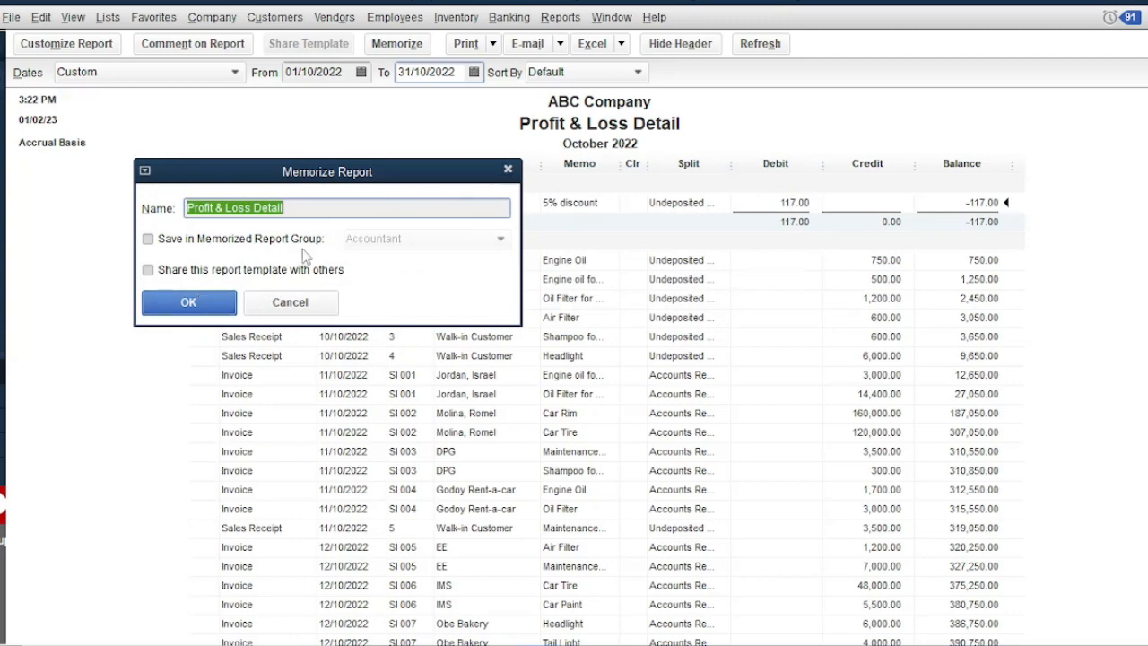
pyautogui.click(204, 308)
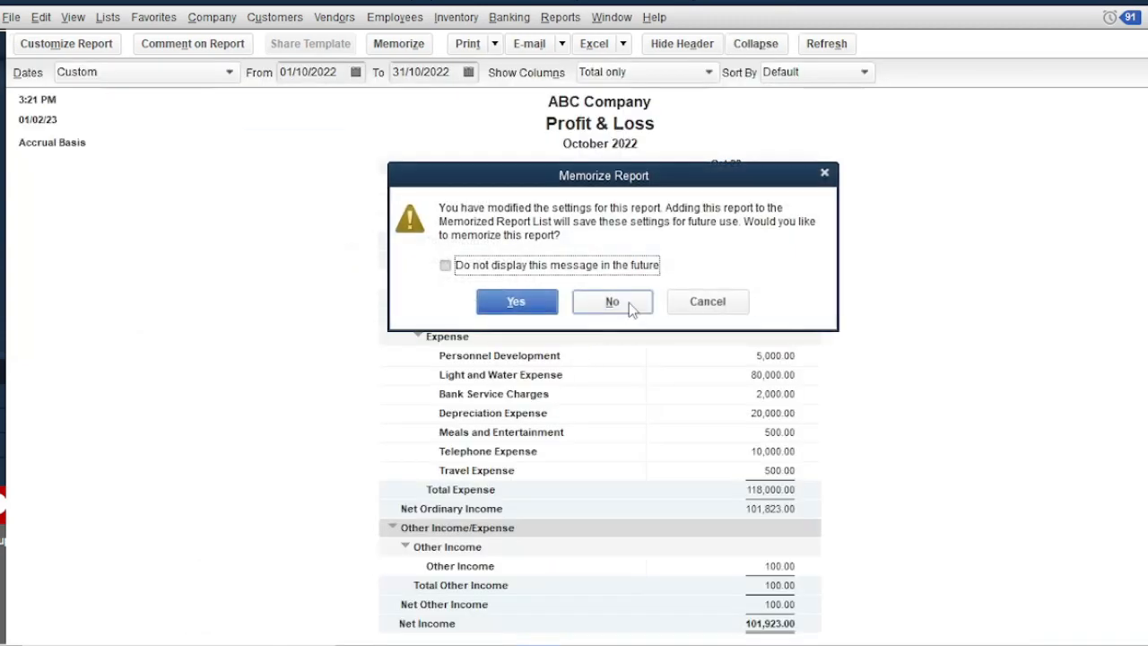
pyautogui.click(613, 301)
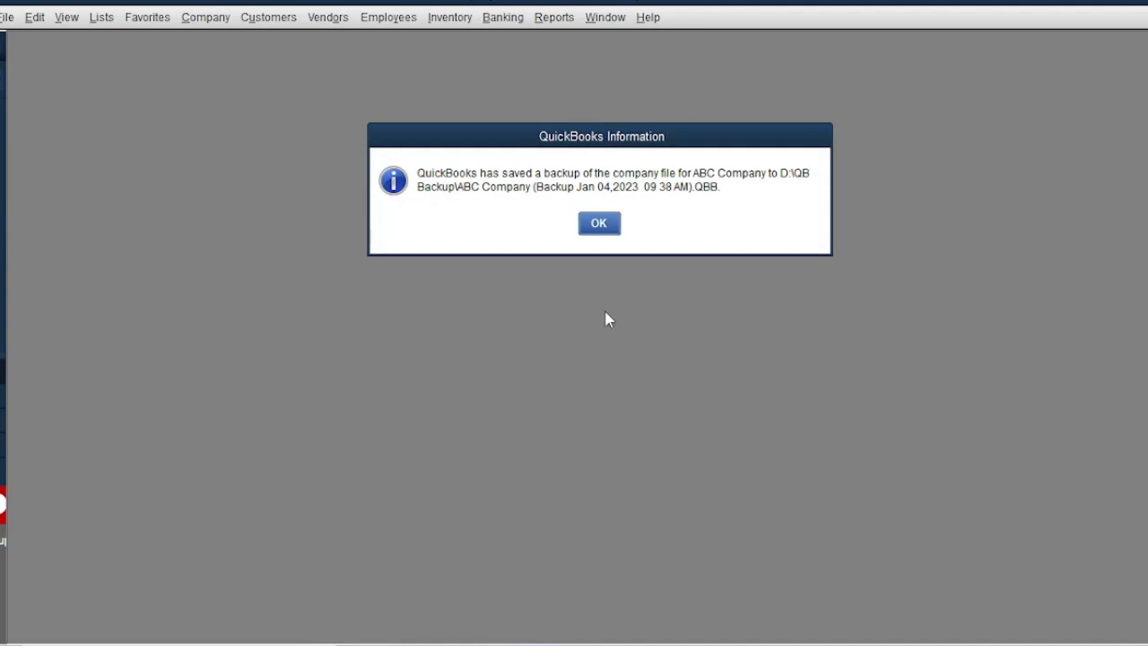
pyautogui.click(595, 226)
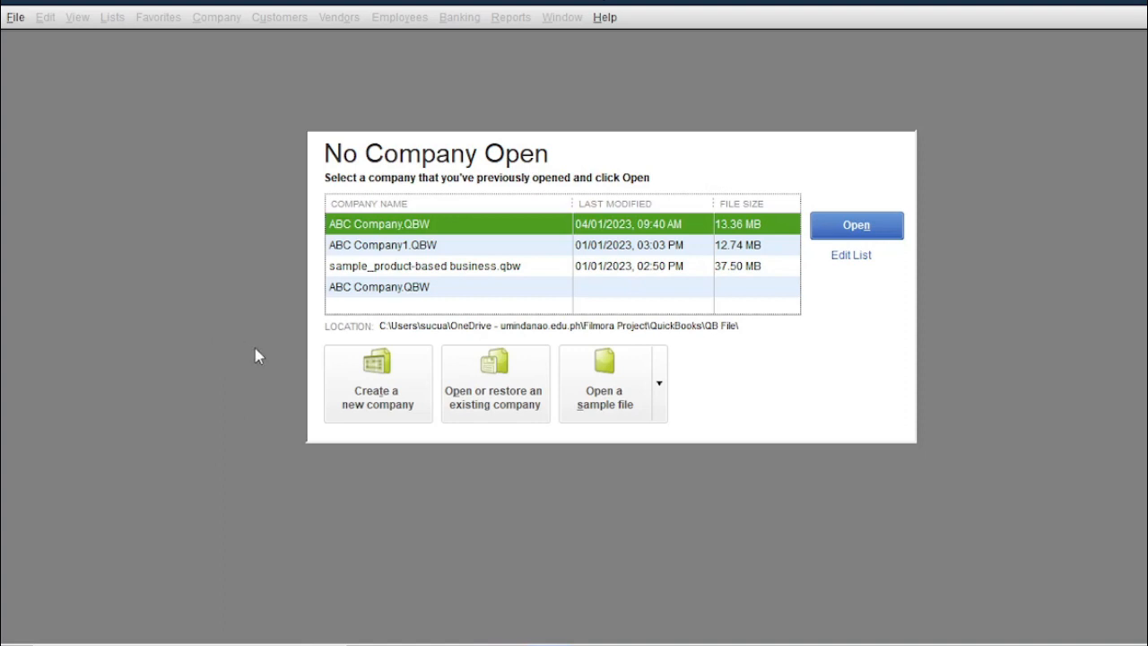
# Start restoring a local backup copy and open "ABC Company (Backup Jan 04,2023 09 38 AM)" from the QB Backup folder
pyautogui.click(15, 18)
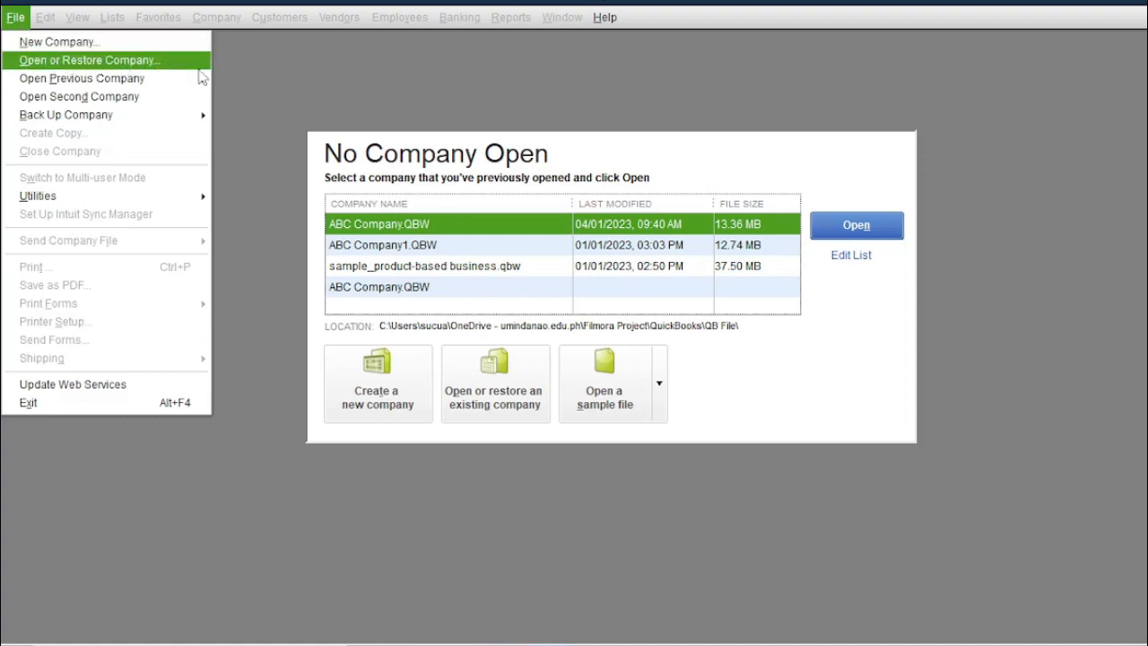
pyautogui.click(734, 393)
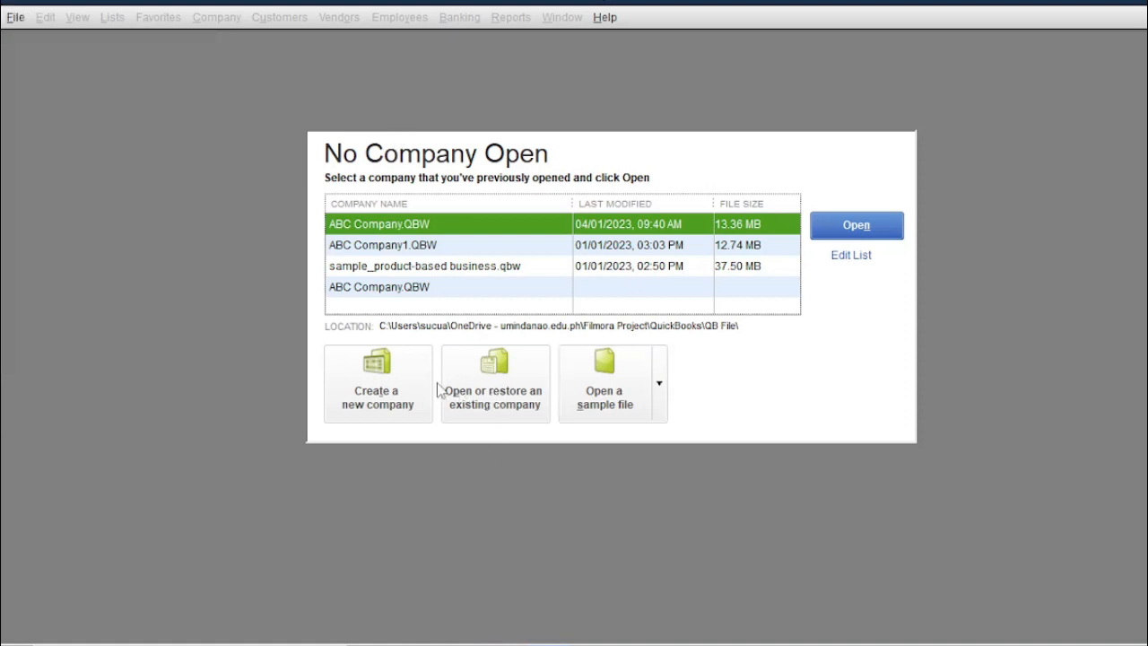
pyautogui.click(516, 404)
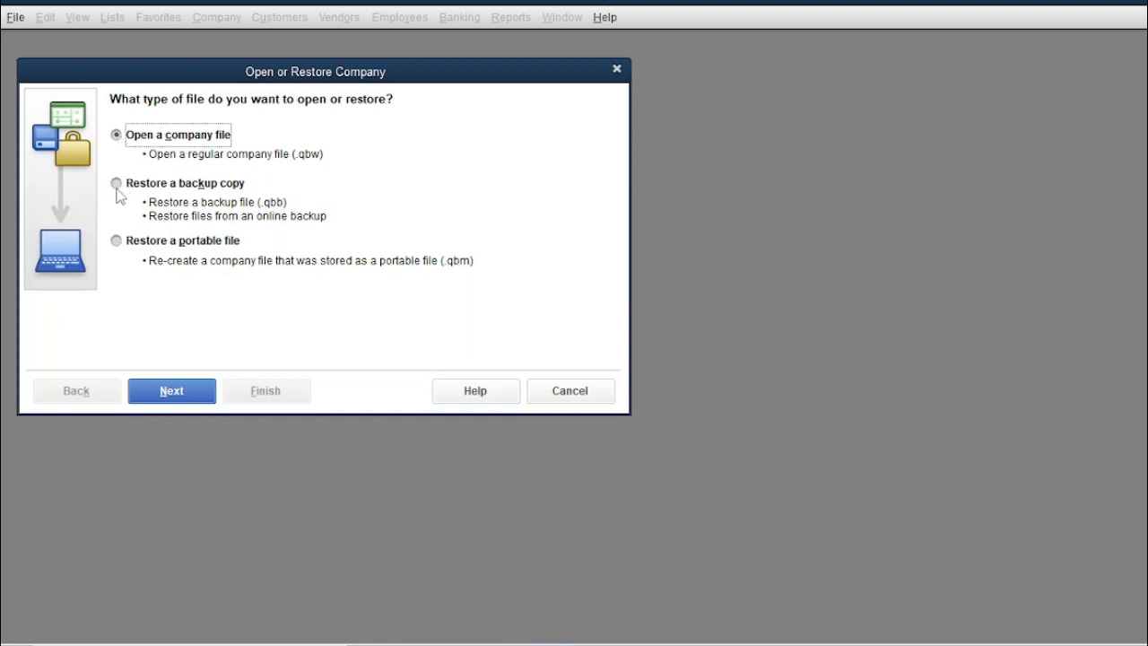
pyautogui.click(116, 187)
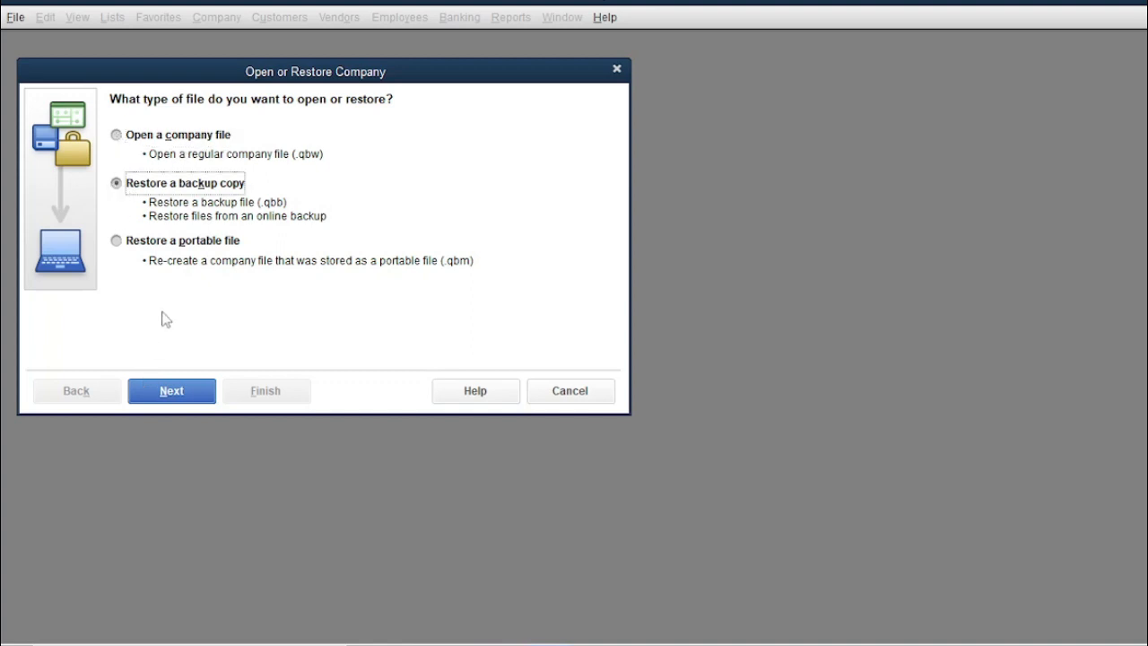
pyautogui.click(184, 398)
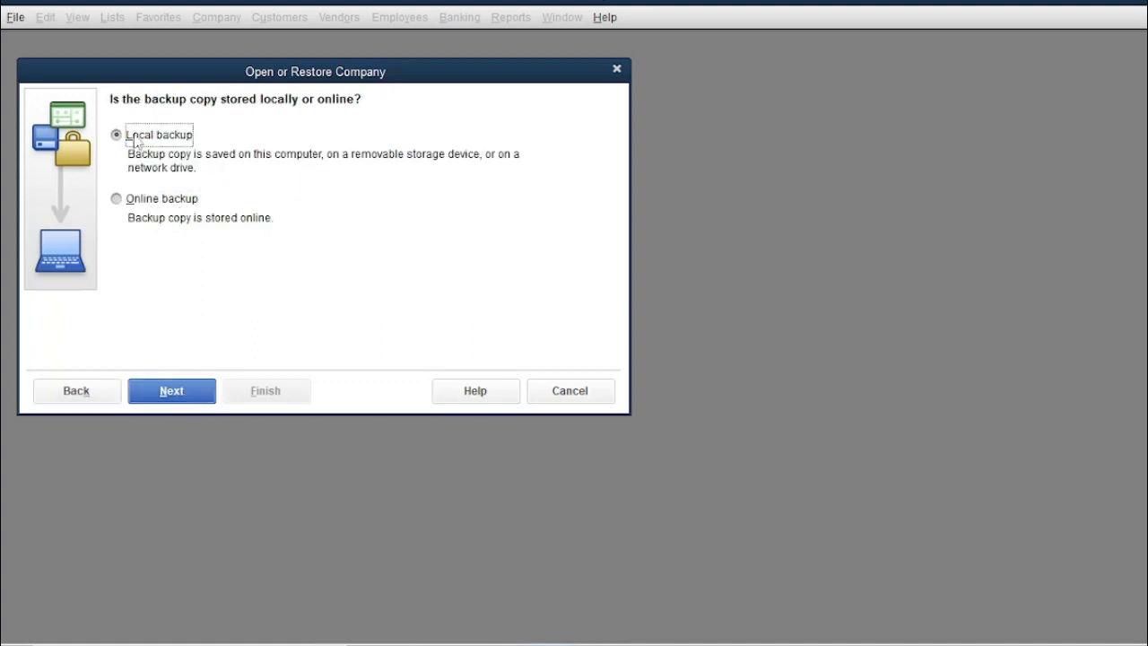
pyautogui.click(182, 395)
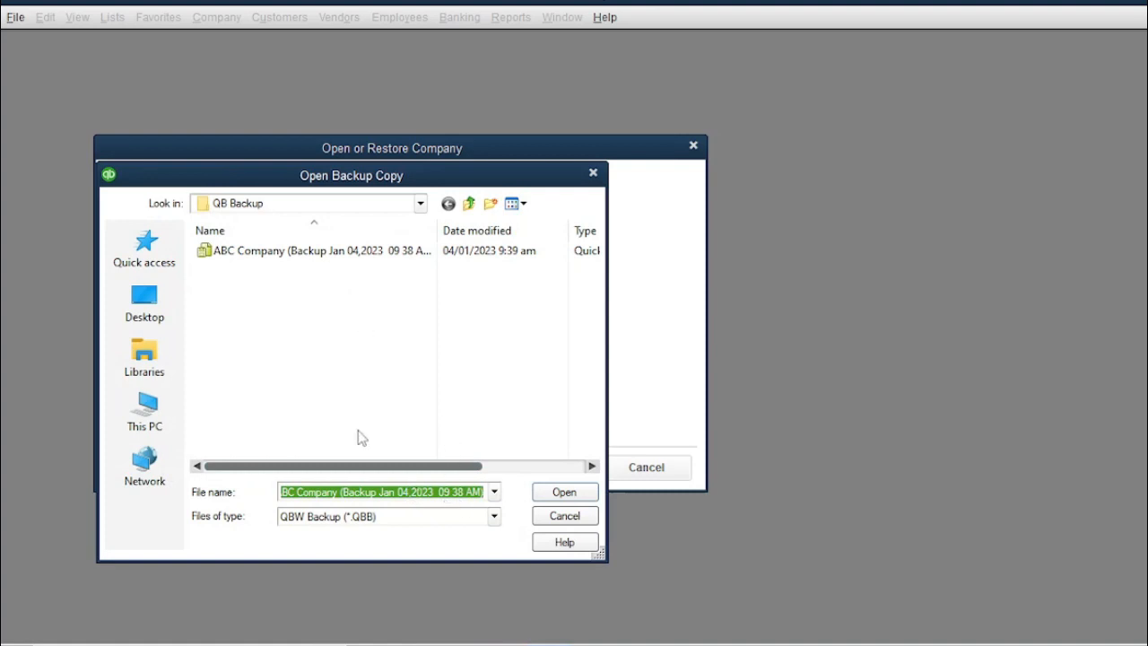
pyautogui.click(562, 493)
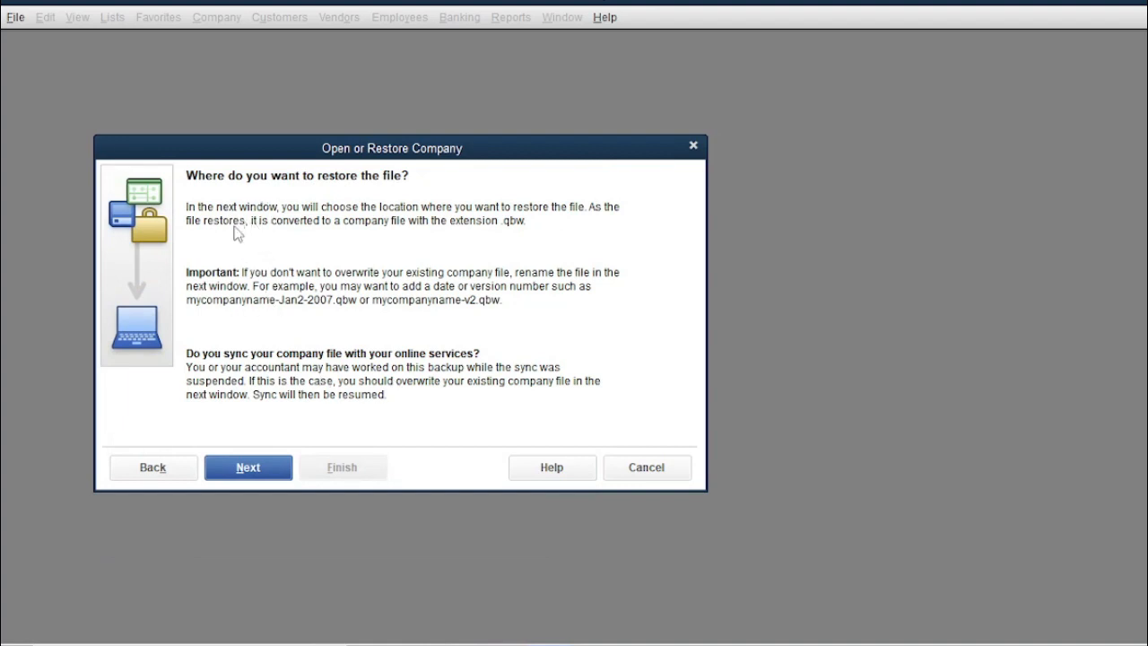
# Save the restored company file in the Restored File folder under an ABC Company name marking it as restored
pyautogui.click(266, 476)
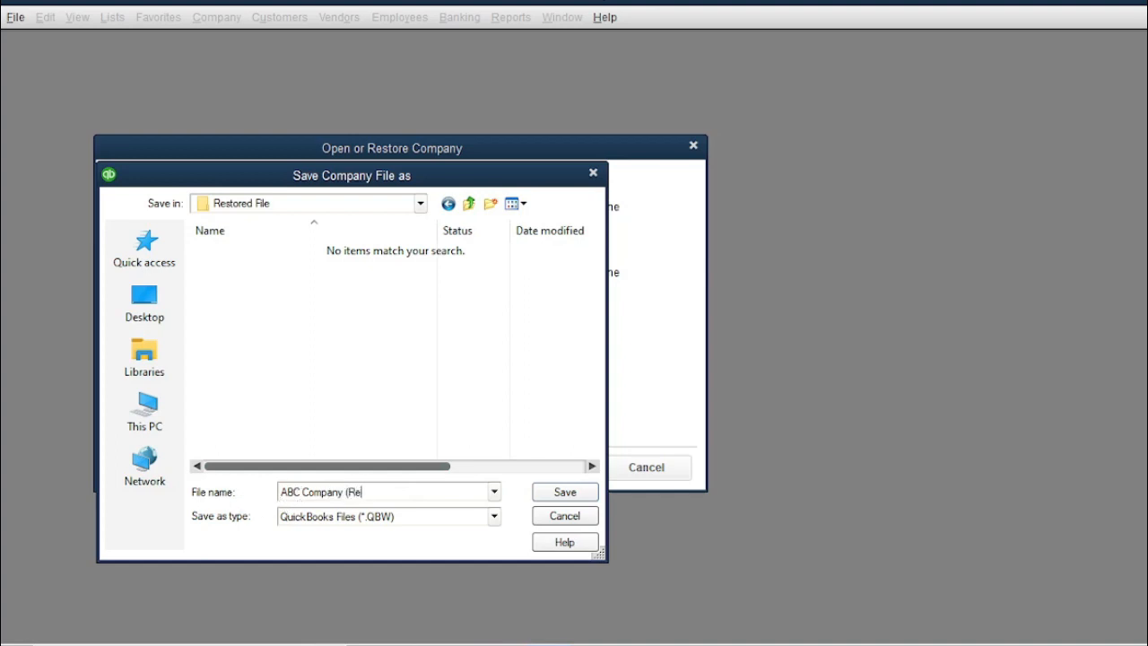
pyautogui.write('ed')
pyautogui.click(563, 495)
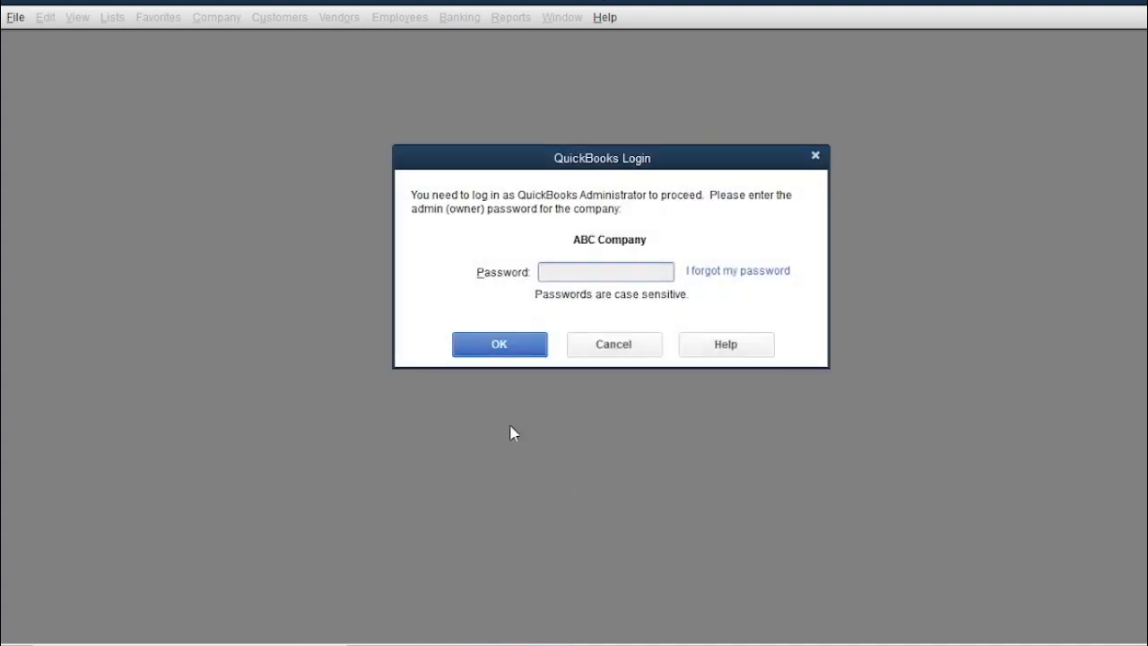
# Log in with the administrator password for ABC Company and acknowledge the completed restore
pyautogui.write('•••••••••')
pyautogui.write('••')
pyautogui.click(530, 355)
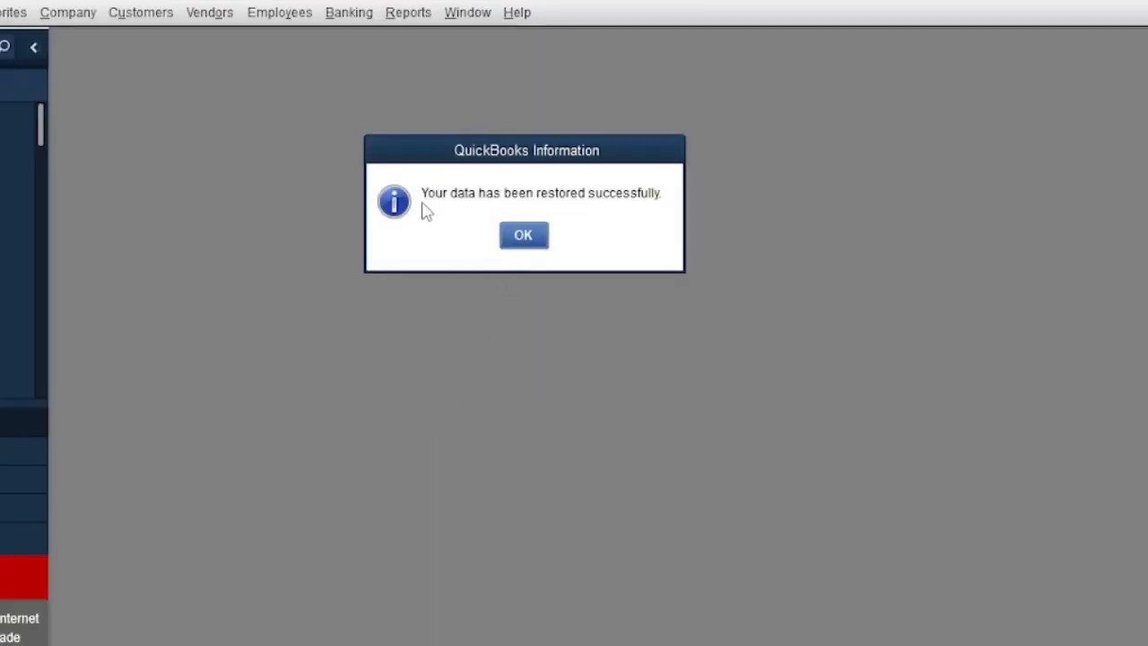
pyautogui.click(531, 243)
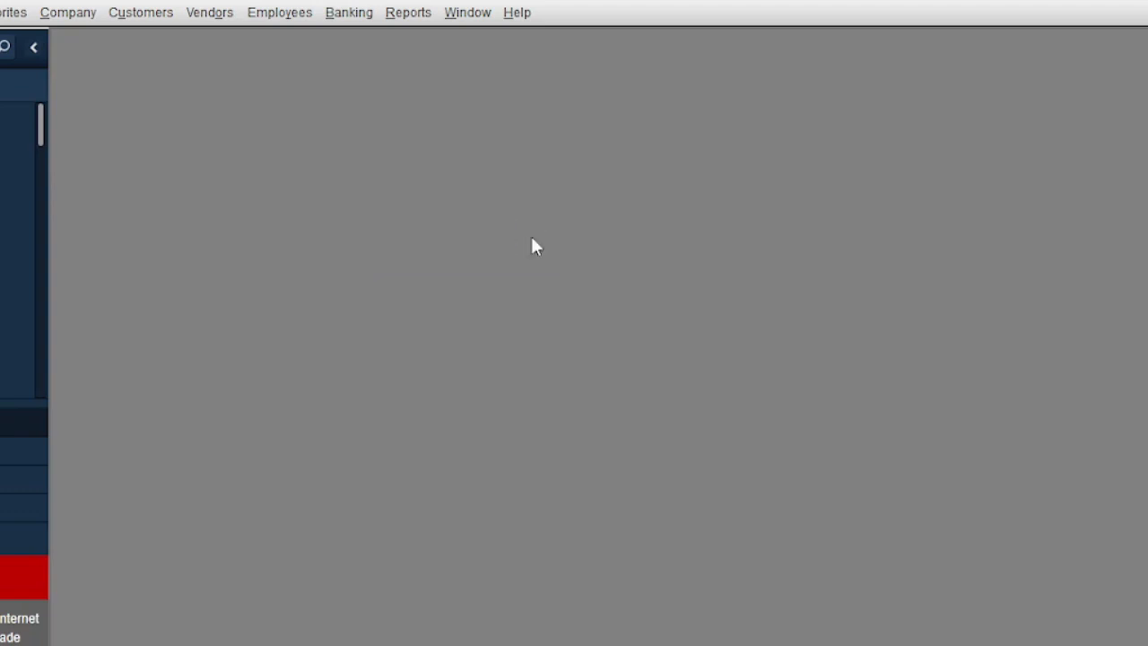